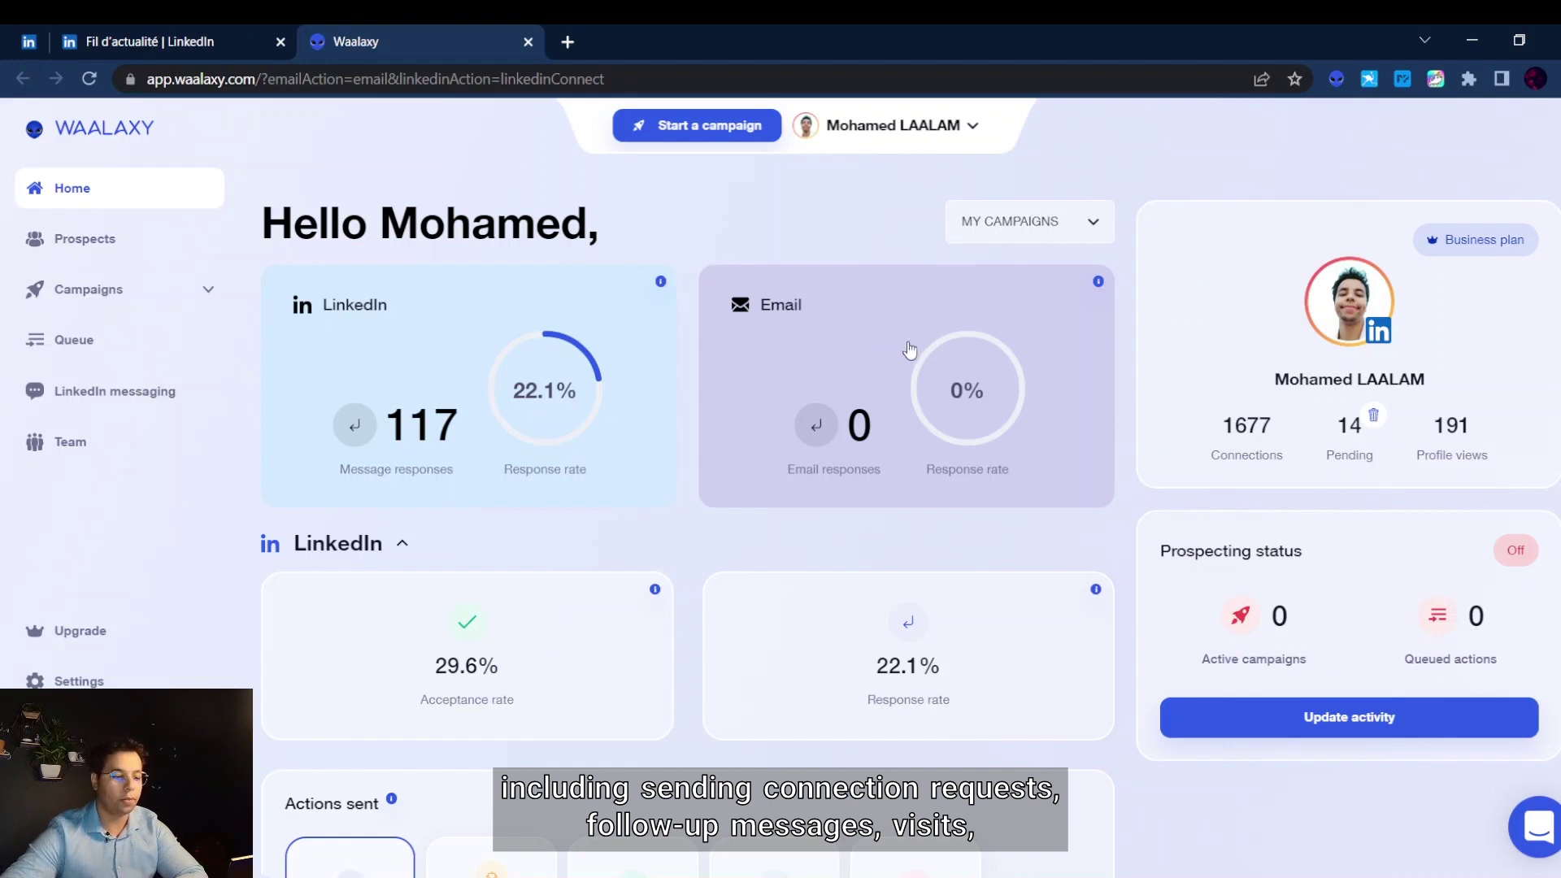
{"action": "scroll", "coordinate": [1176, 495], "scroll_direction": "down", "scroll_amount": 2}
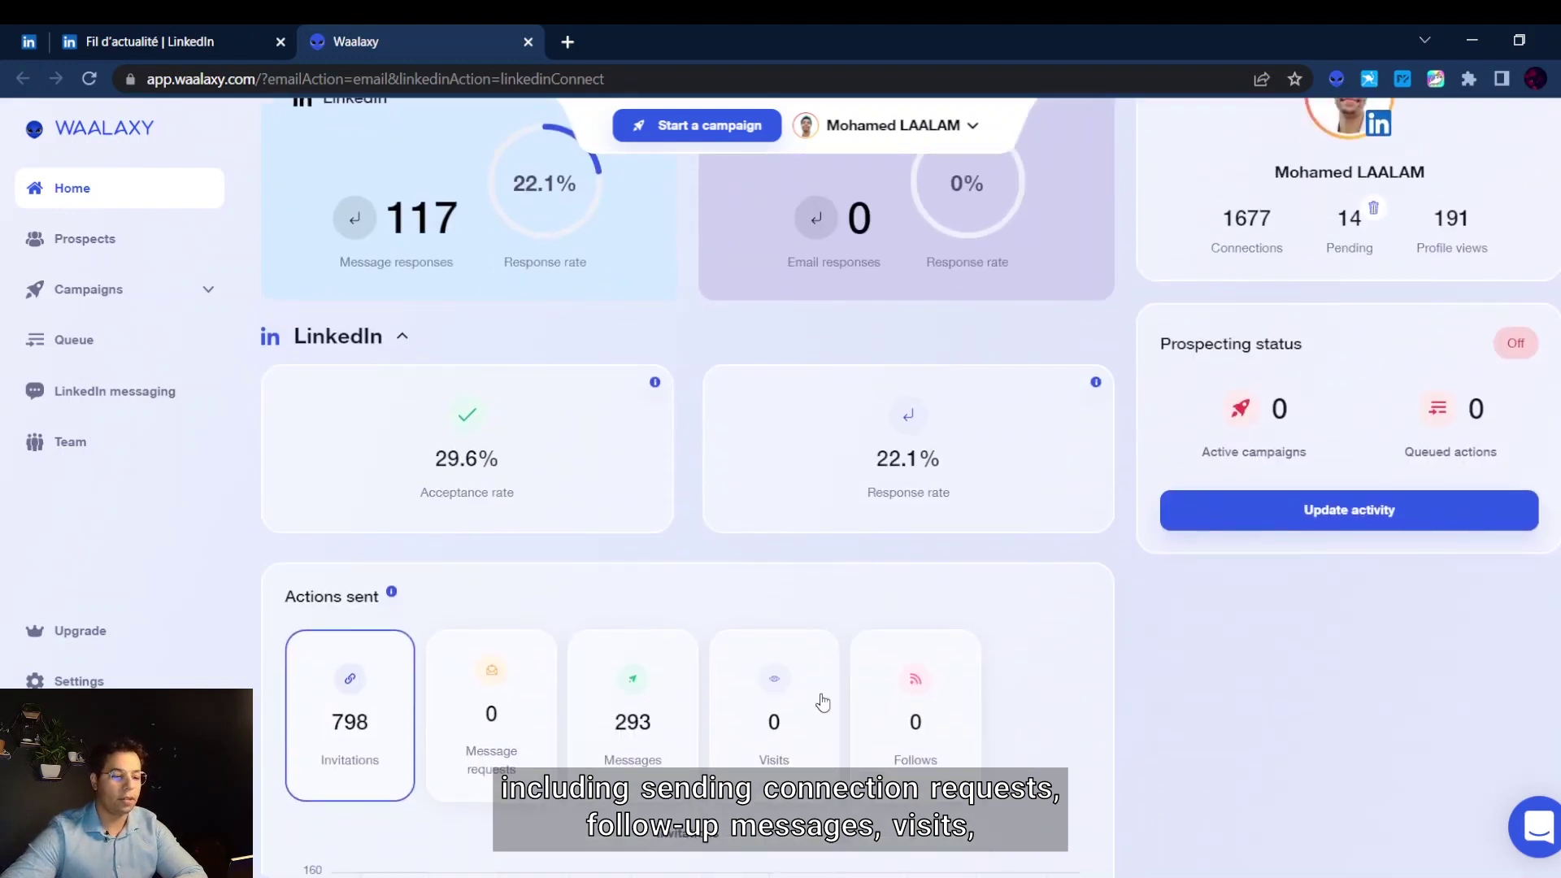
- Change the Waalaxy interface language from English to Français in Settings
{"action": "left_click", "coordinate": [116, 732]}
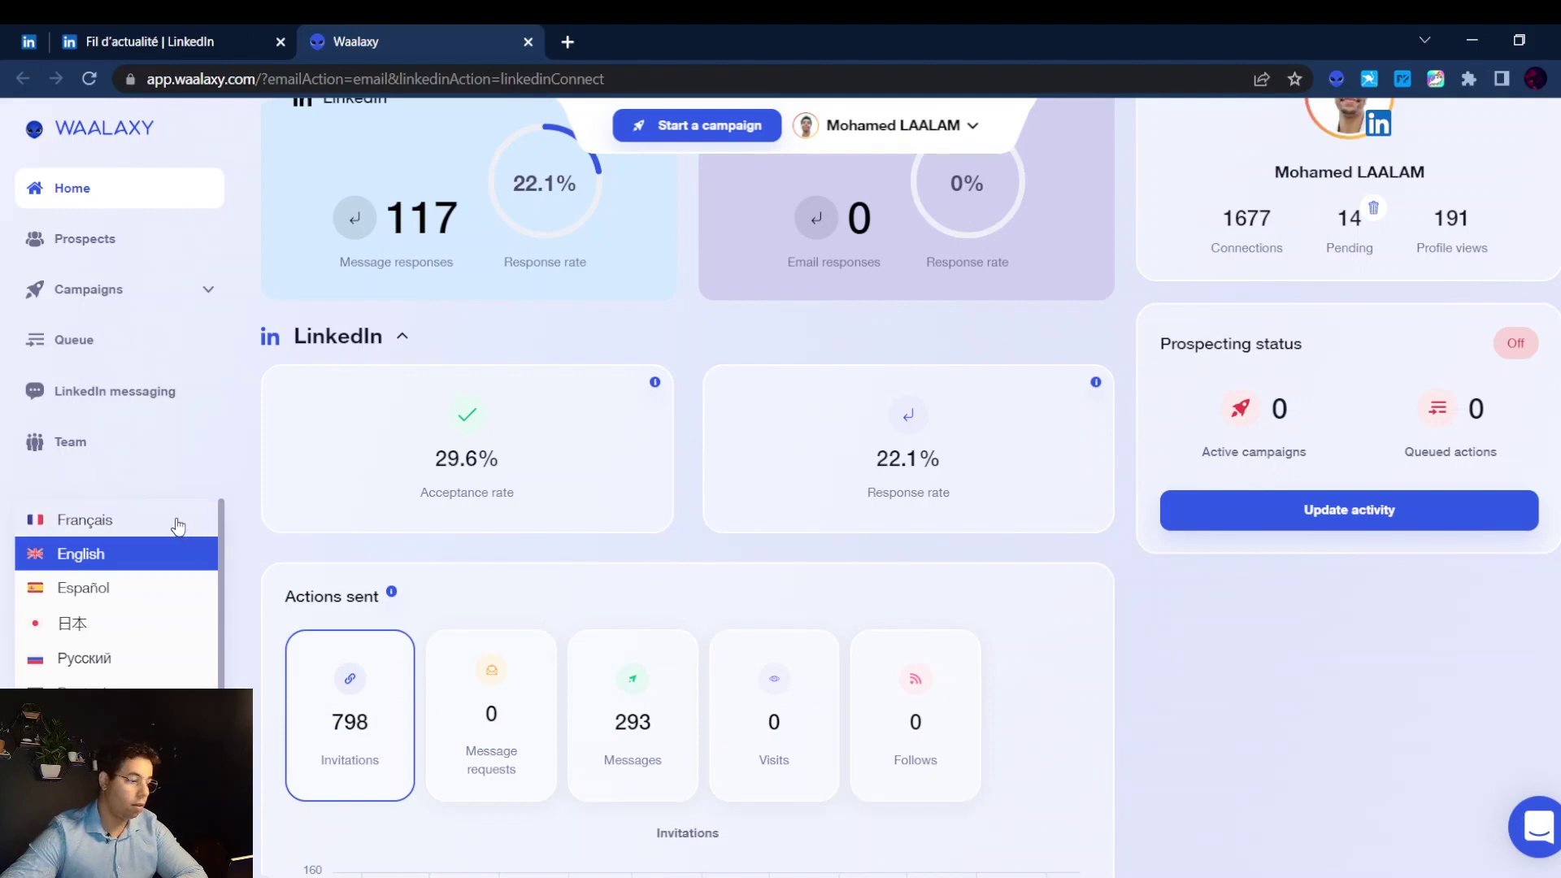
{"action": "left_click", "coordinate": [85, 521]}
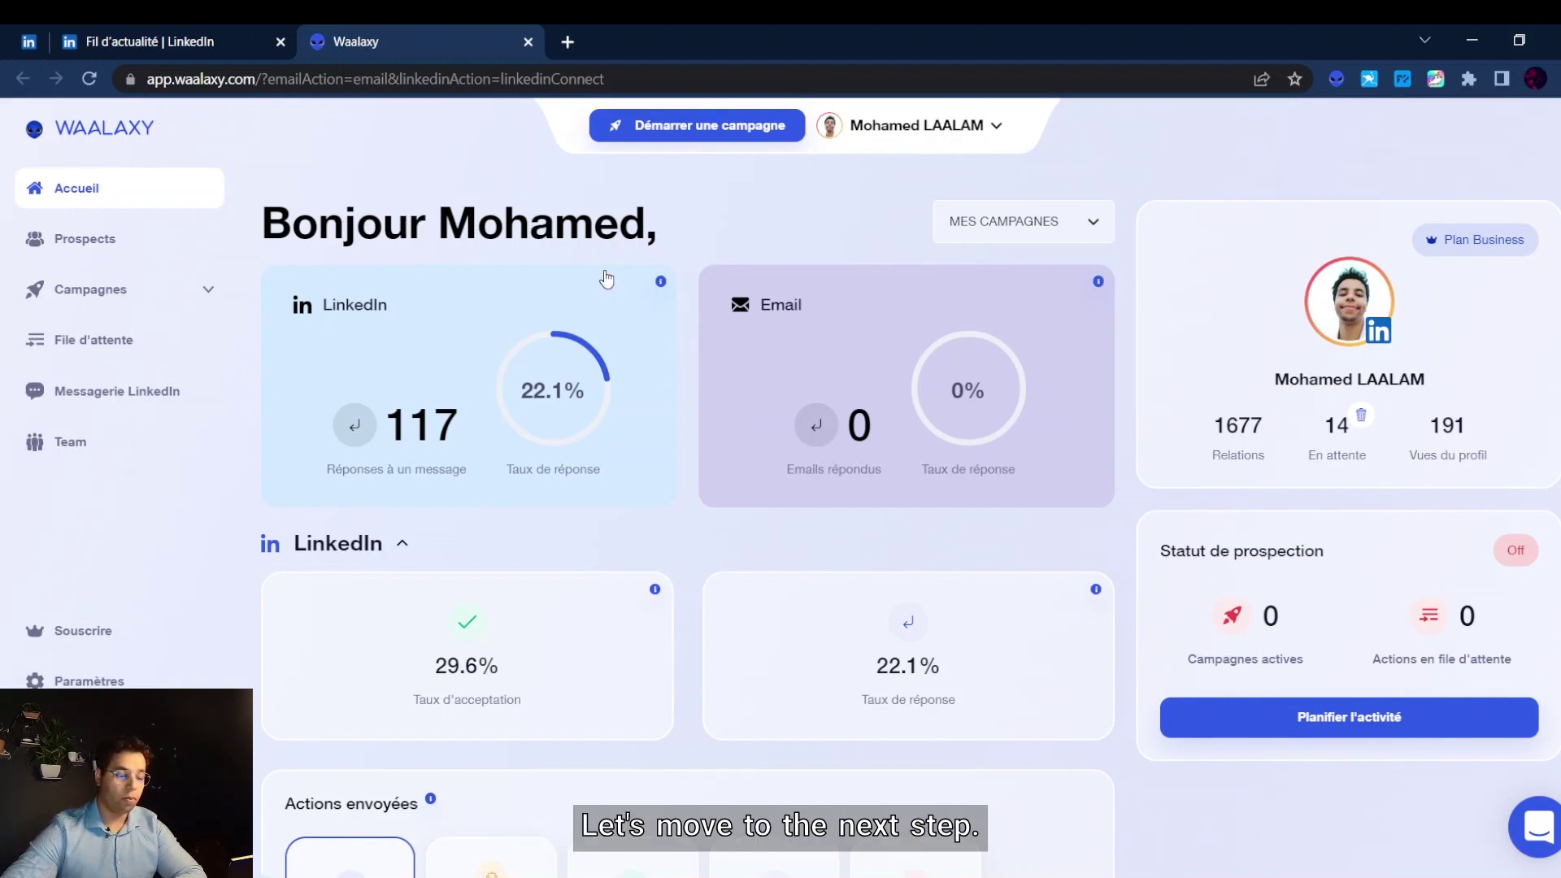
- On the Prospects page, choose 'Import via une recherche LinkedIn' from the Importer menu
{"action": "left_click", "coordinate": [114, 241]}
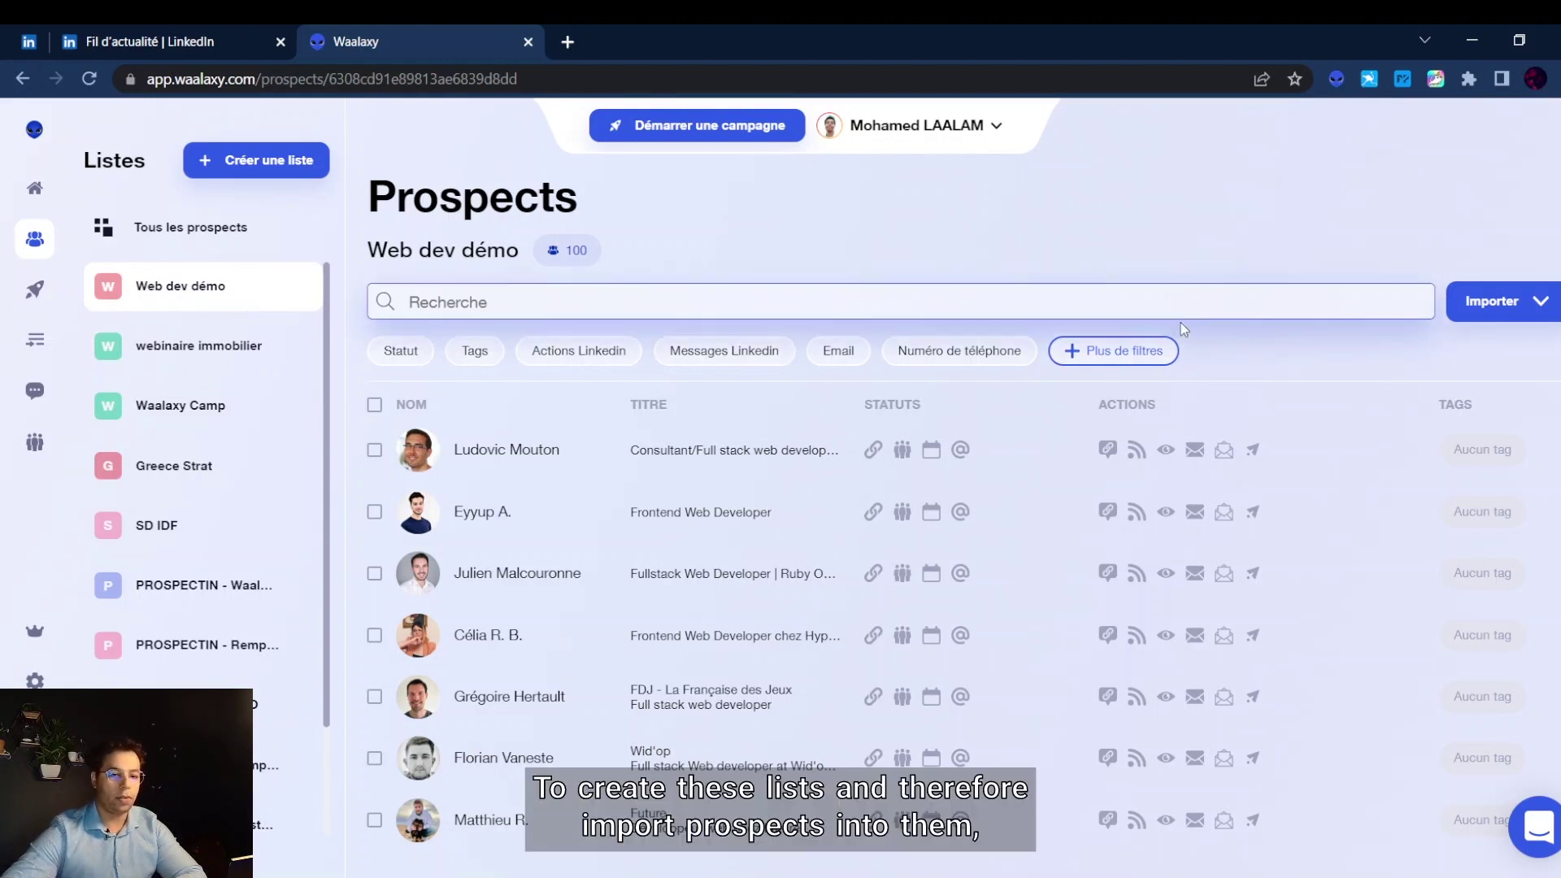
{"action": "left_click", "coordinate": [1533, 305]}
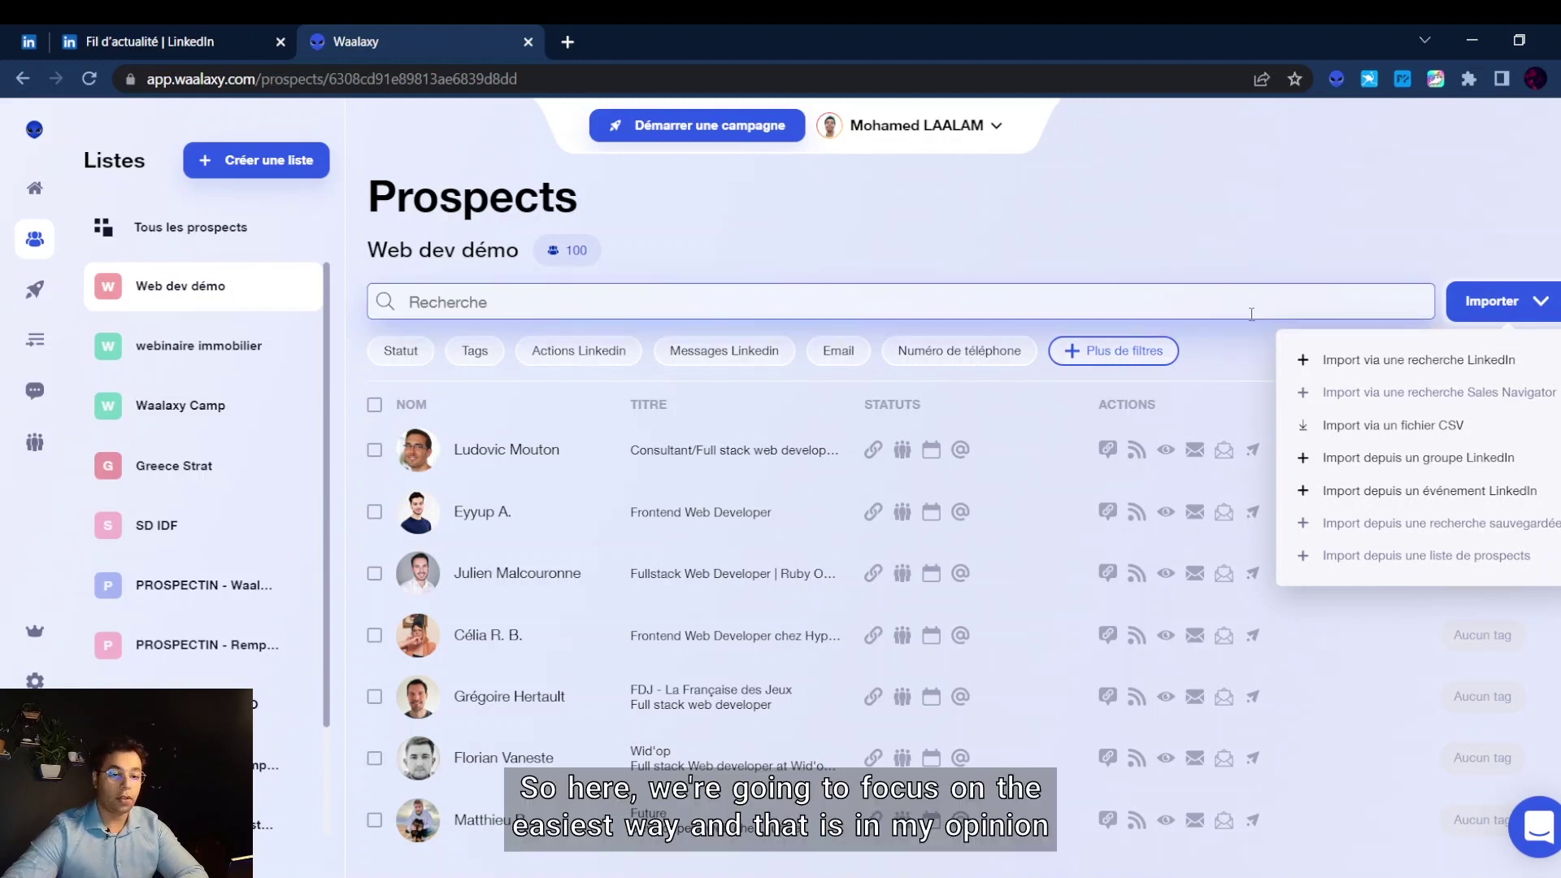
{"action": "left_click", "coordinate": [1317, 362]}
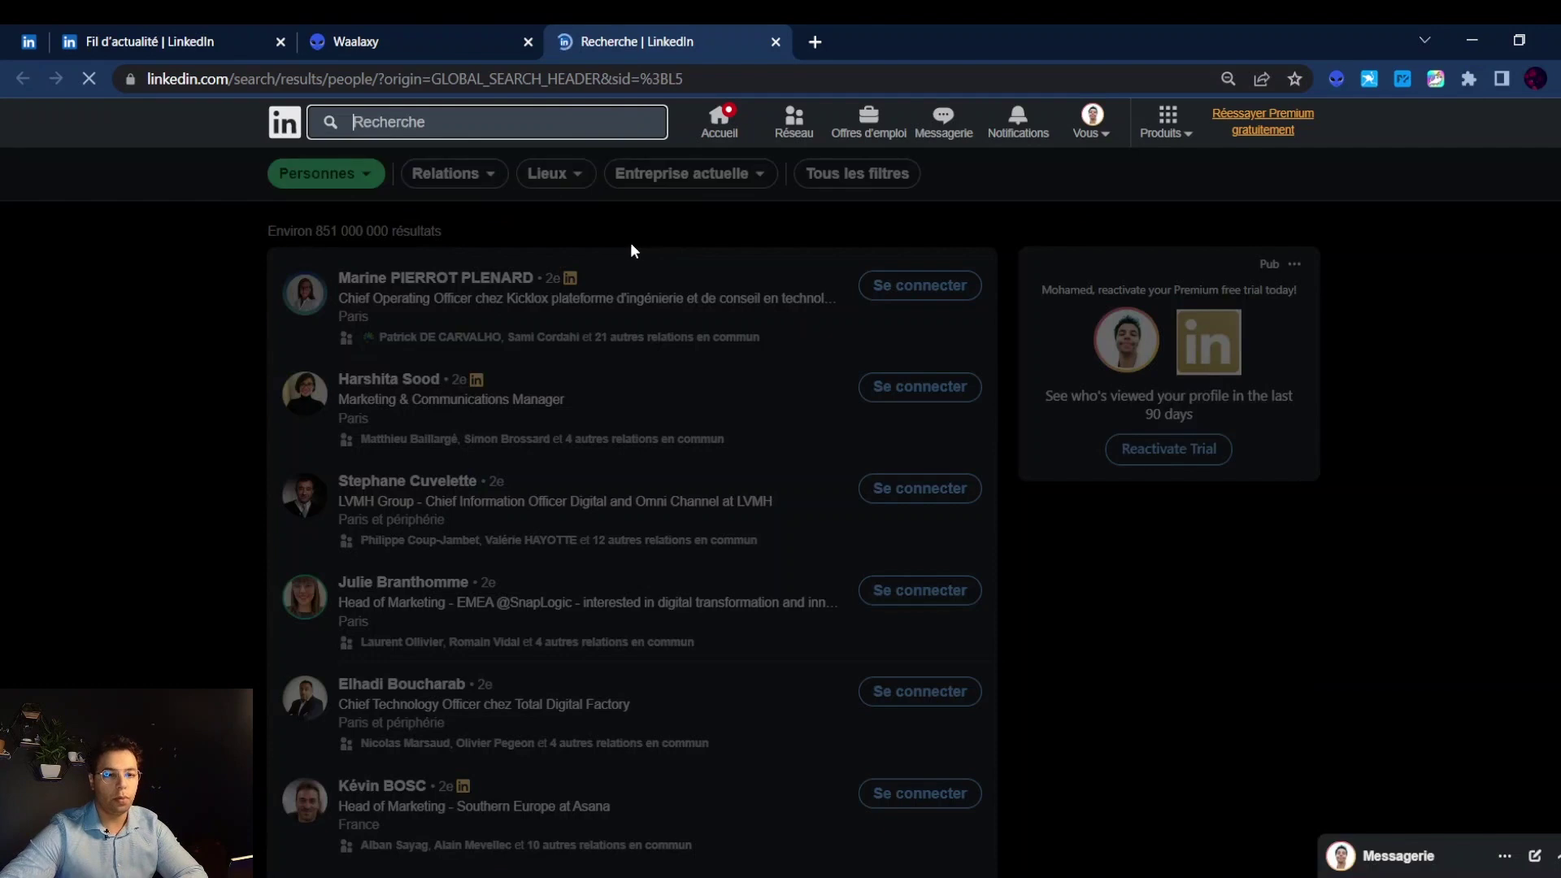
- Search LinkedIn people for 'SDR'
{"action": "left_click", "coordinate": [474, 120]}
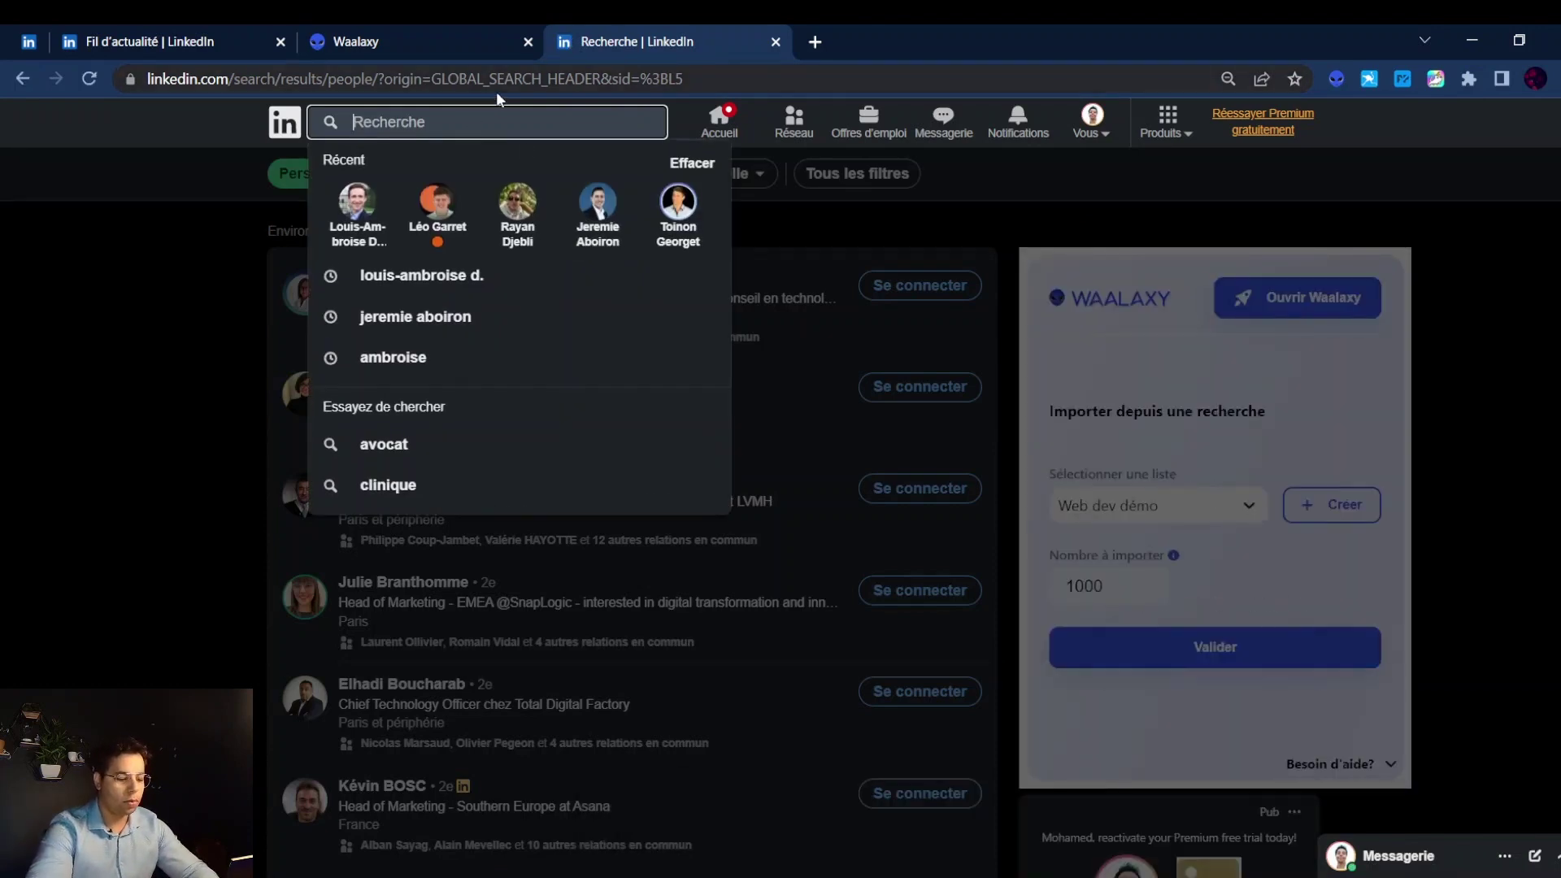
{"action": "type", "text": "Sa"}
{"action": "key", "text": "BackSpace"}
{"action": "type", "text": "DR"}
{"action": "key", "text": "Return"}
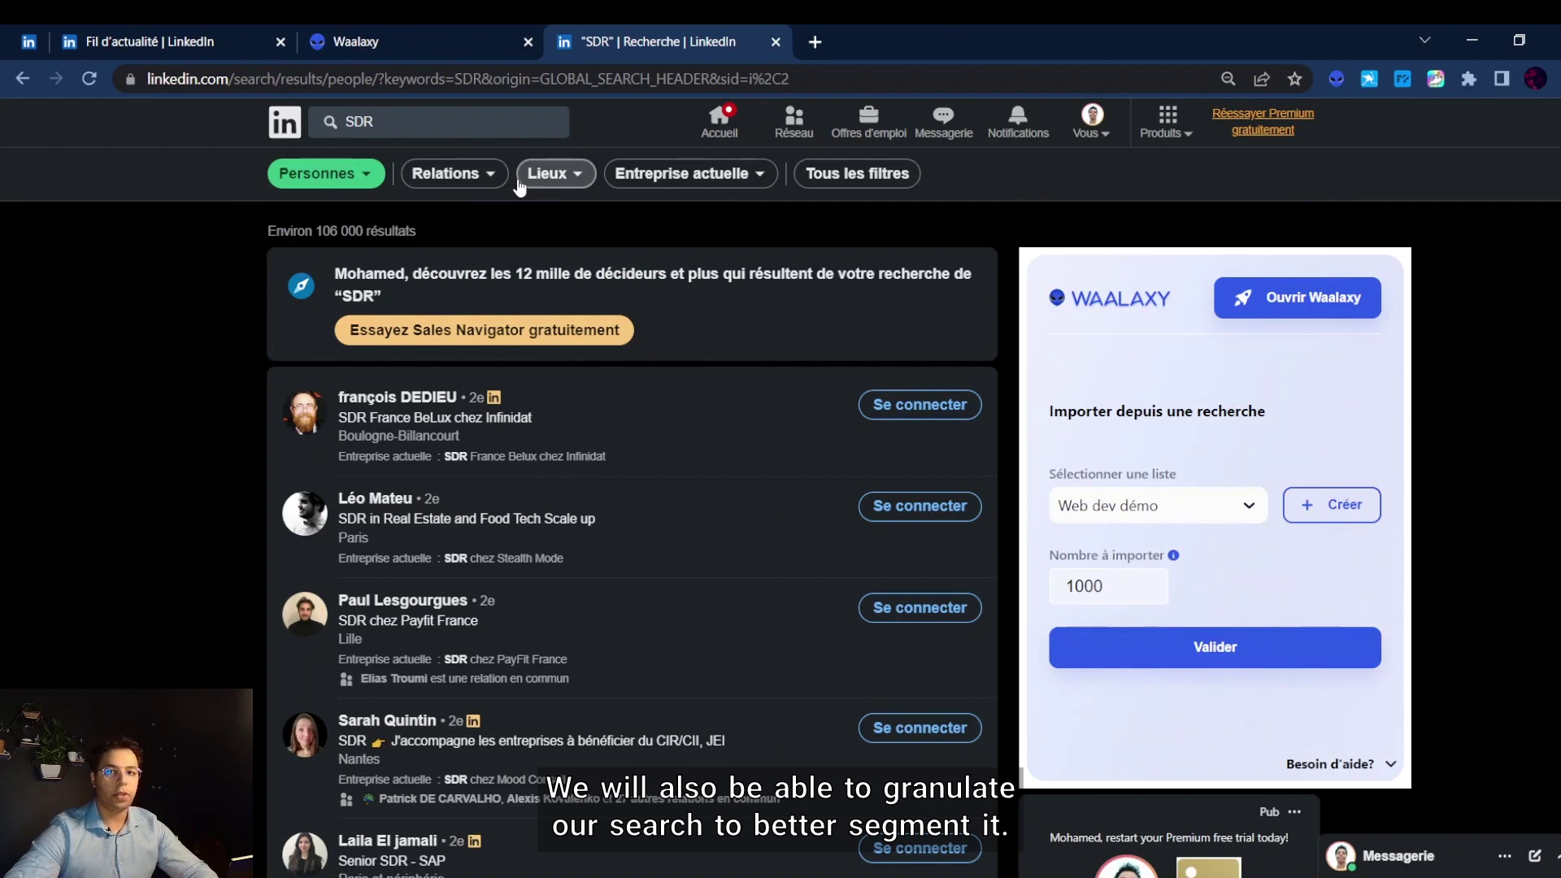
- Filter the SDR results by location to Montpellier, Occitanie, France, leaving 34 results
{"action": "left_click", "coordinate": [532, 183]}
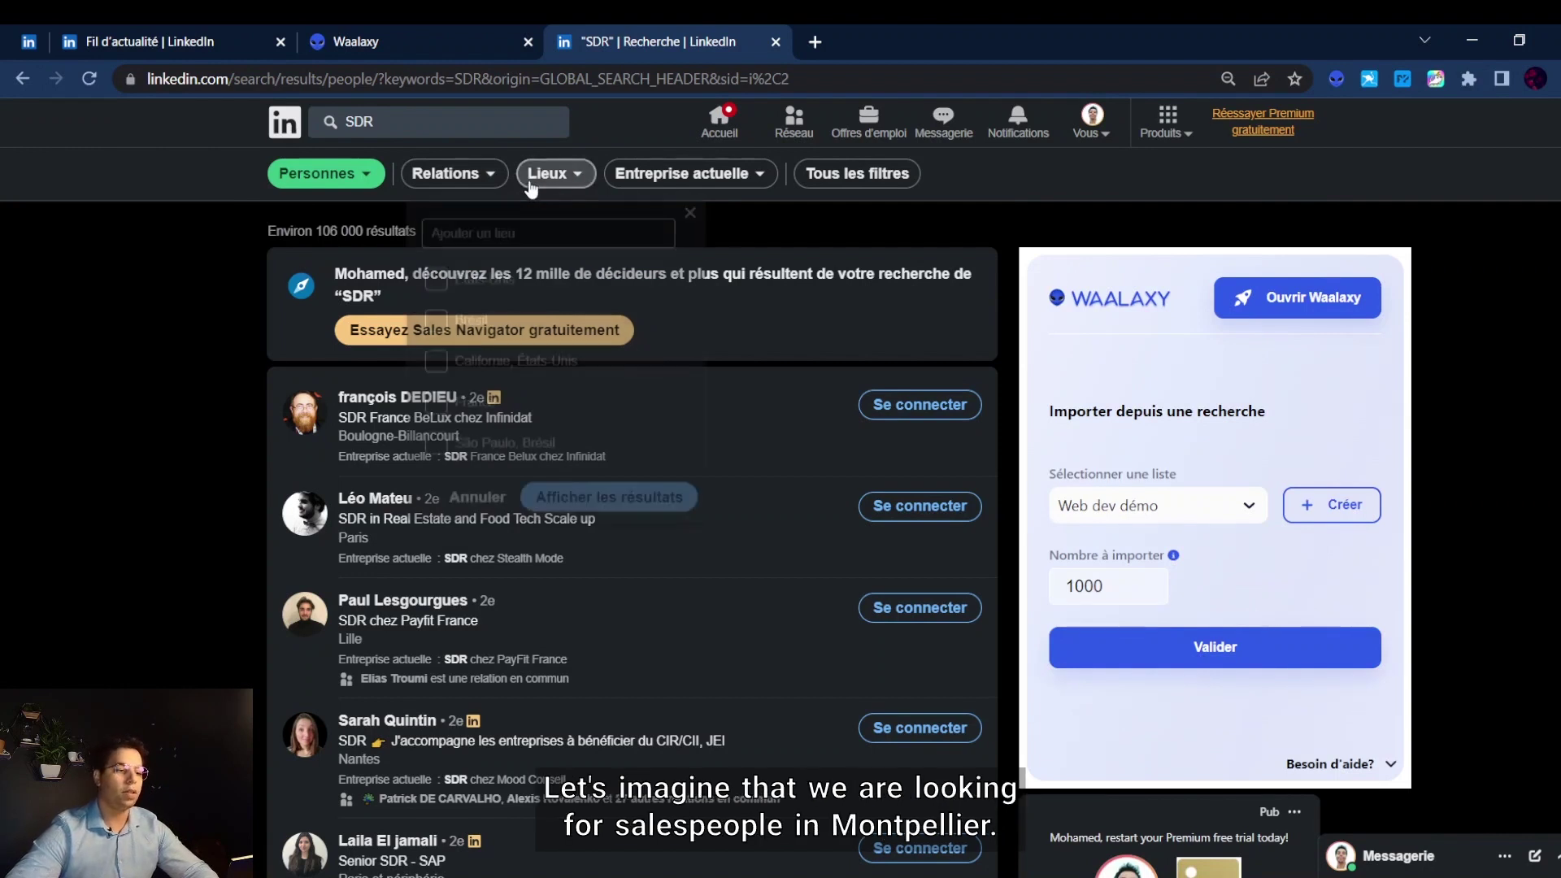
{"action": "left_click", "coordinate": [533, 232]}
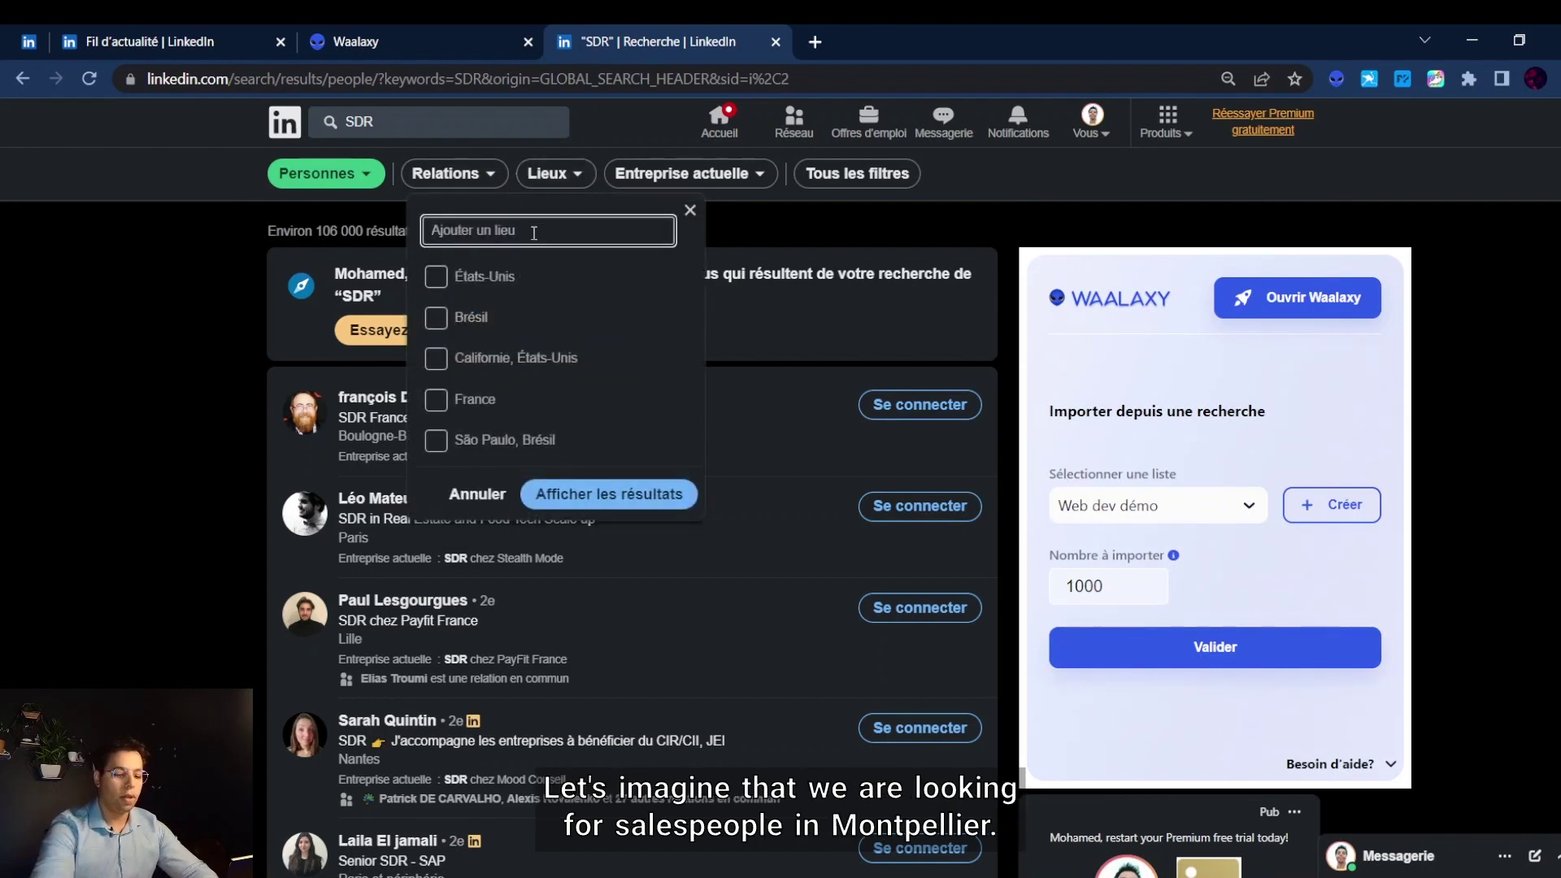
{"action": "type", "text": "montpellier"}
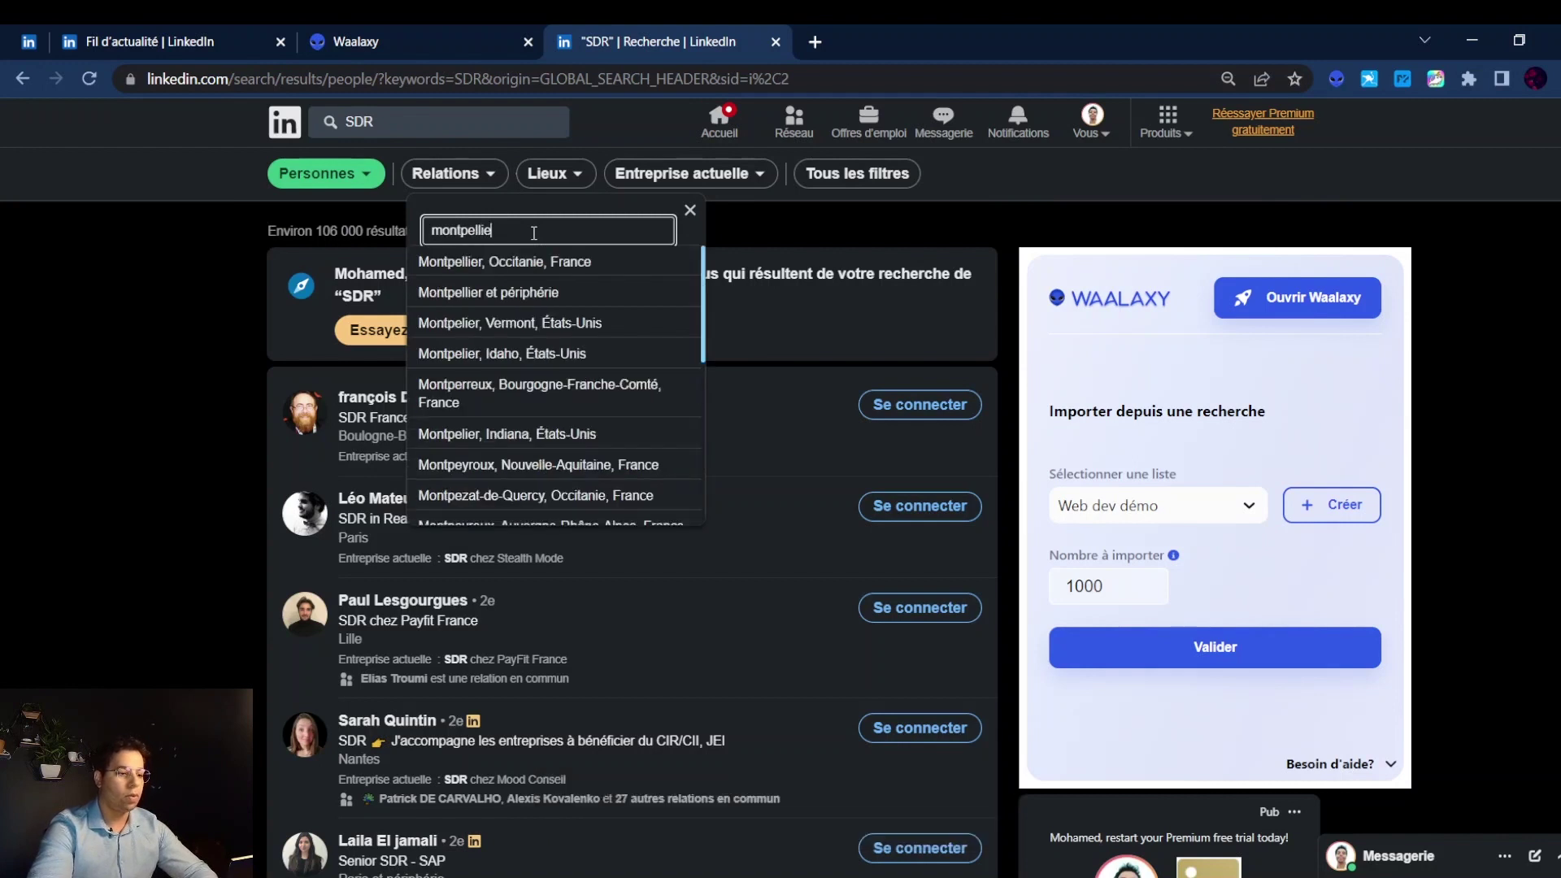
{"action": "left_click", "coordinate": [524, 261]}
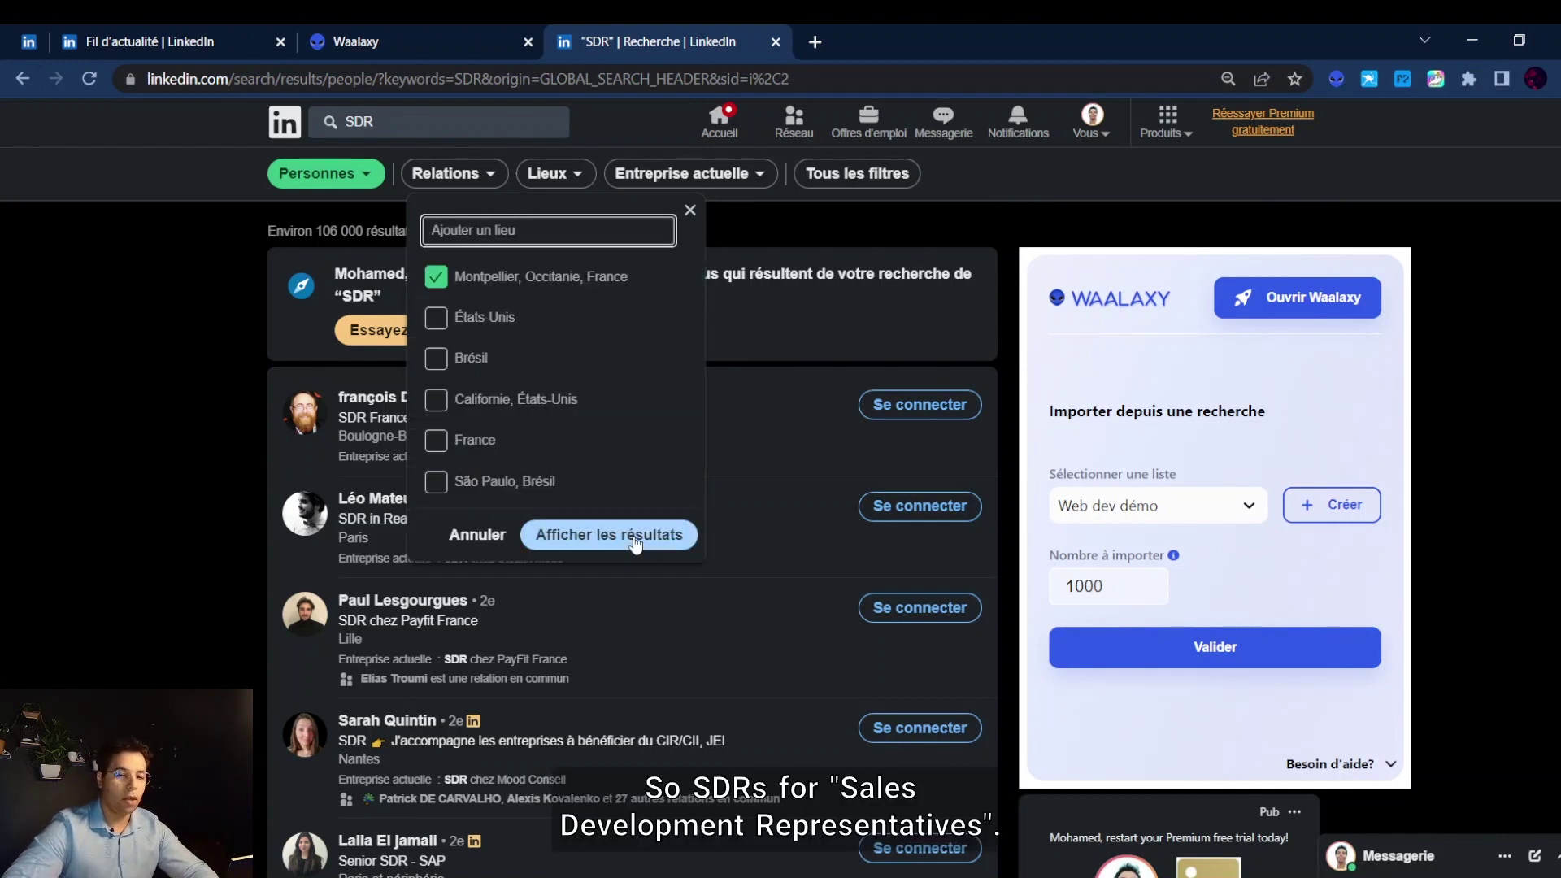
{"action": "left_click", "coordinate": [632, 545]}
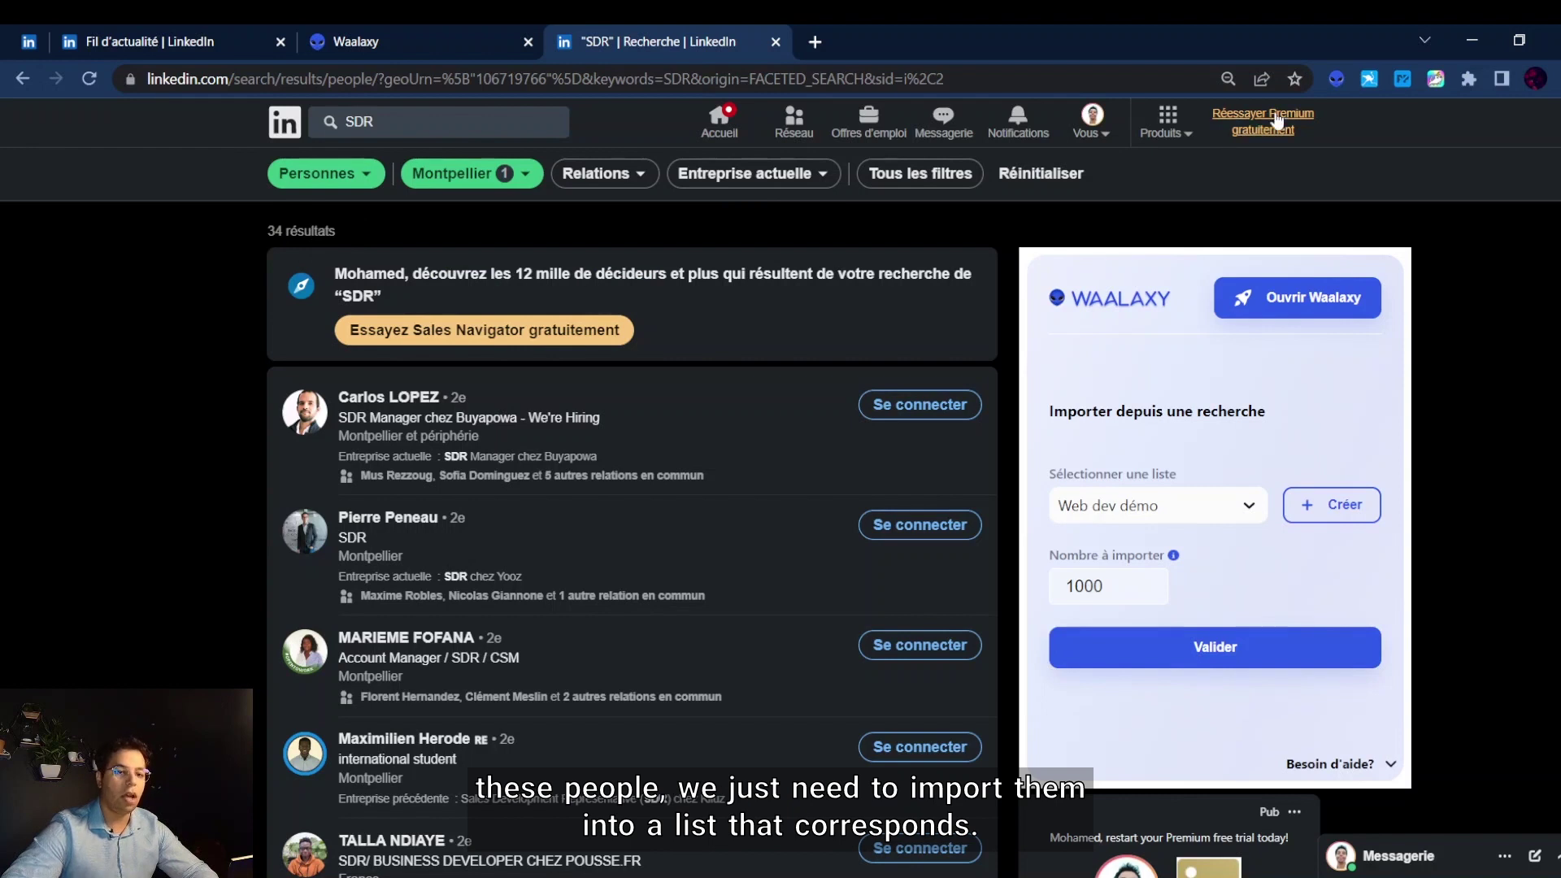
- Create the 'SDR MTP' list and import the 34 prospects into it
{"action": "left_click", "coordinate": [1202, 507]}
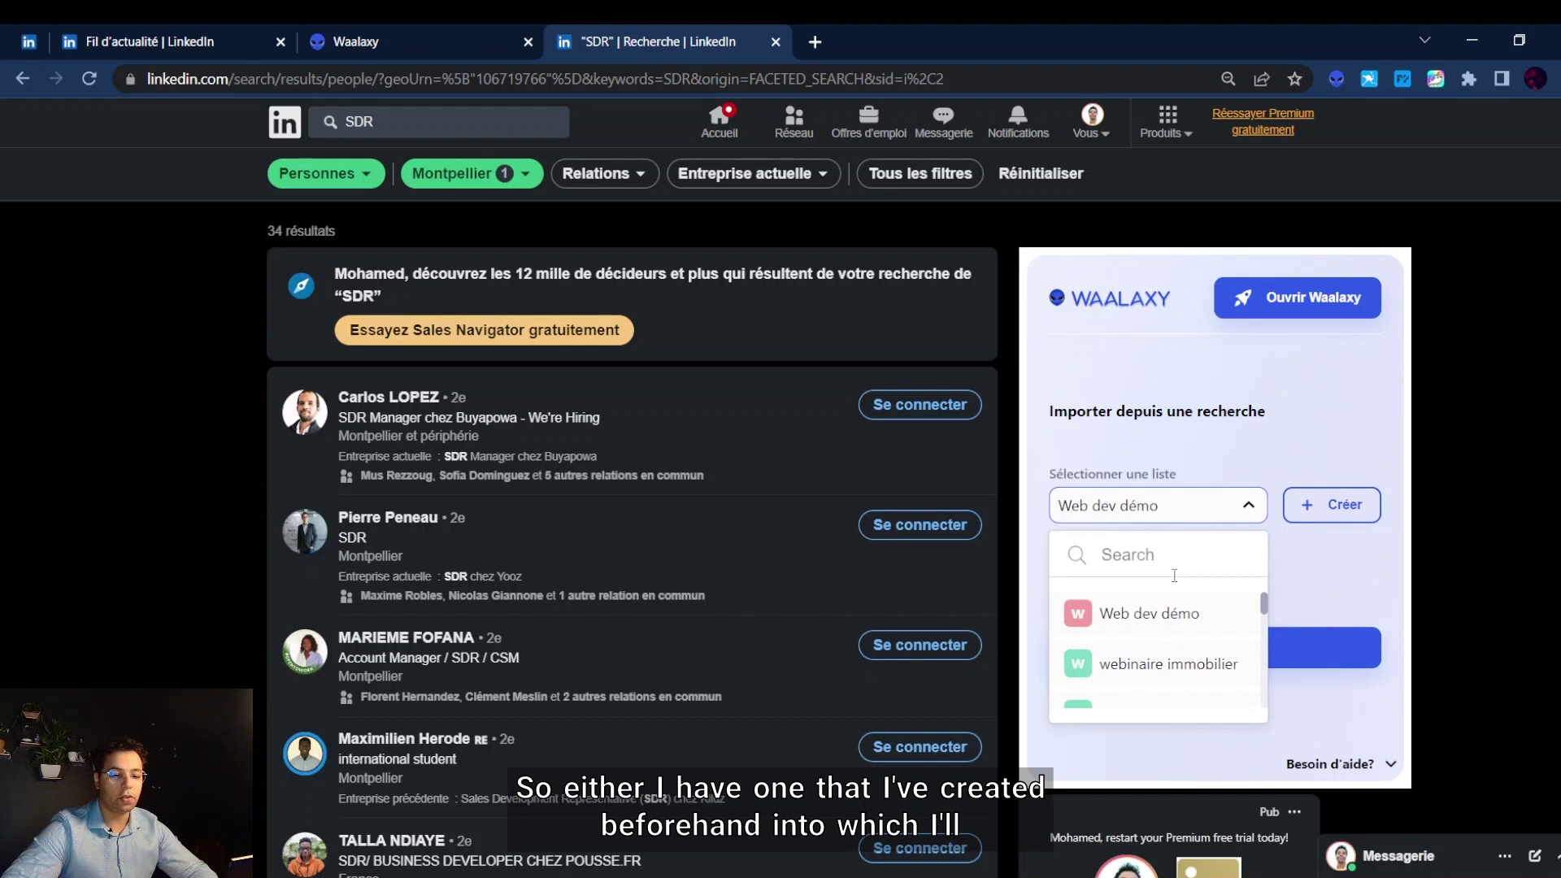
{"action": "scroll", "coordinate": [1161, 626], "scroll_direction": "down", "scroll_amount": 2}
{"action": "scroll", "coordinate": [1161, 626], "scroll_direction": "down", "scroll_amount": 2}
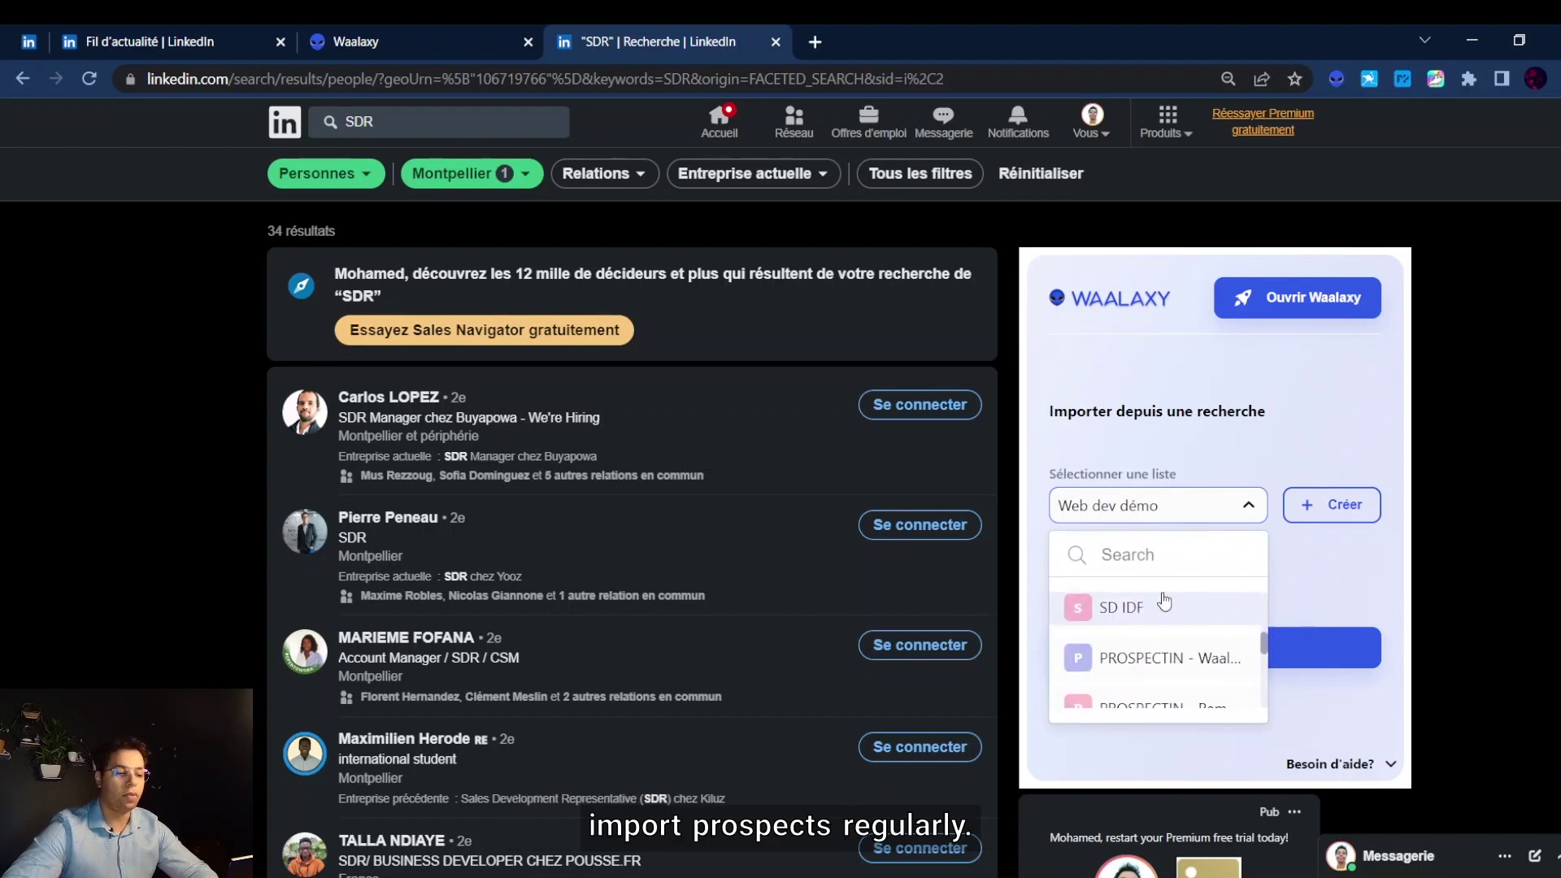
{"action": "left_click", "coordinate": [1304, 583]}
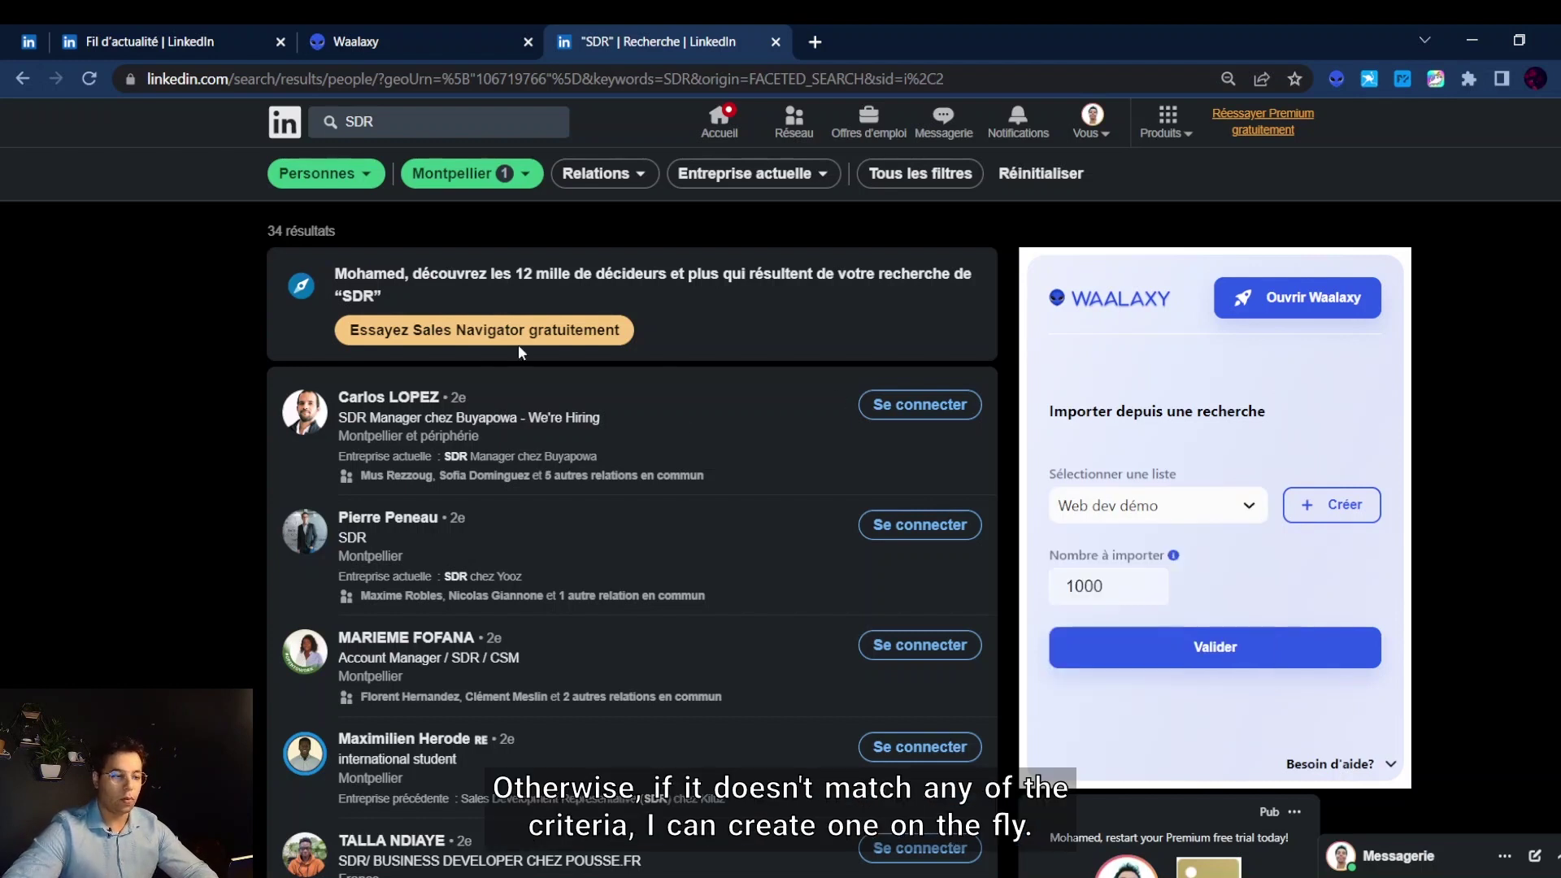
{"action": "left_click", "coordinate": [1341, 507]}
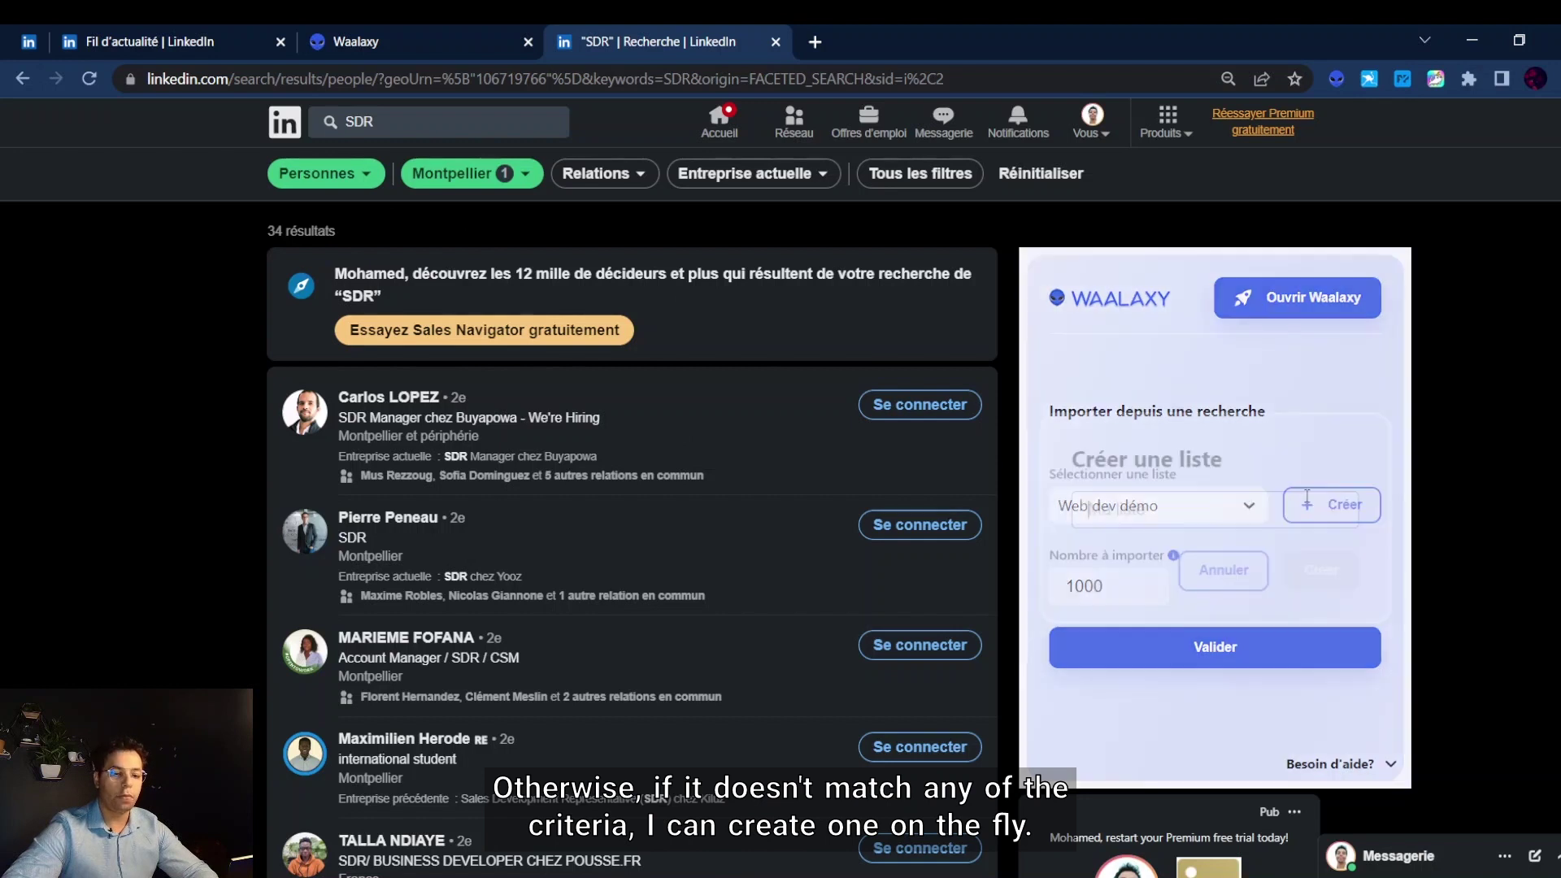
{"action": "type", "text": "SDR "}
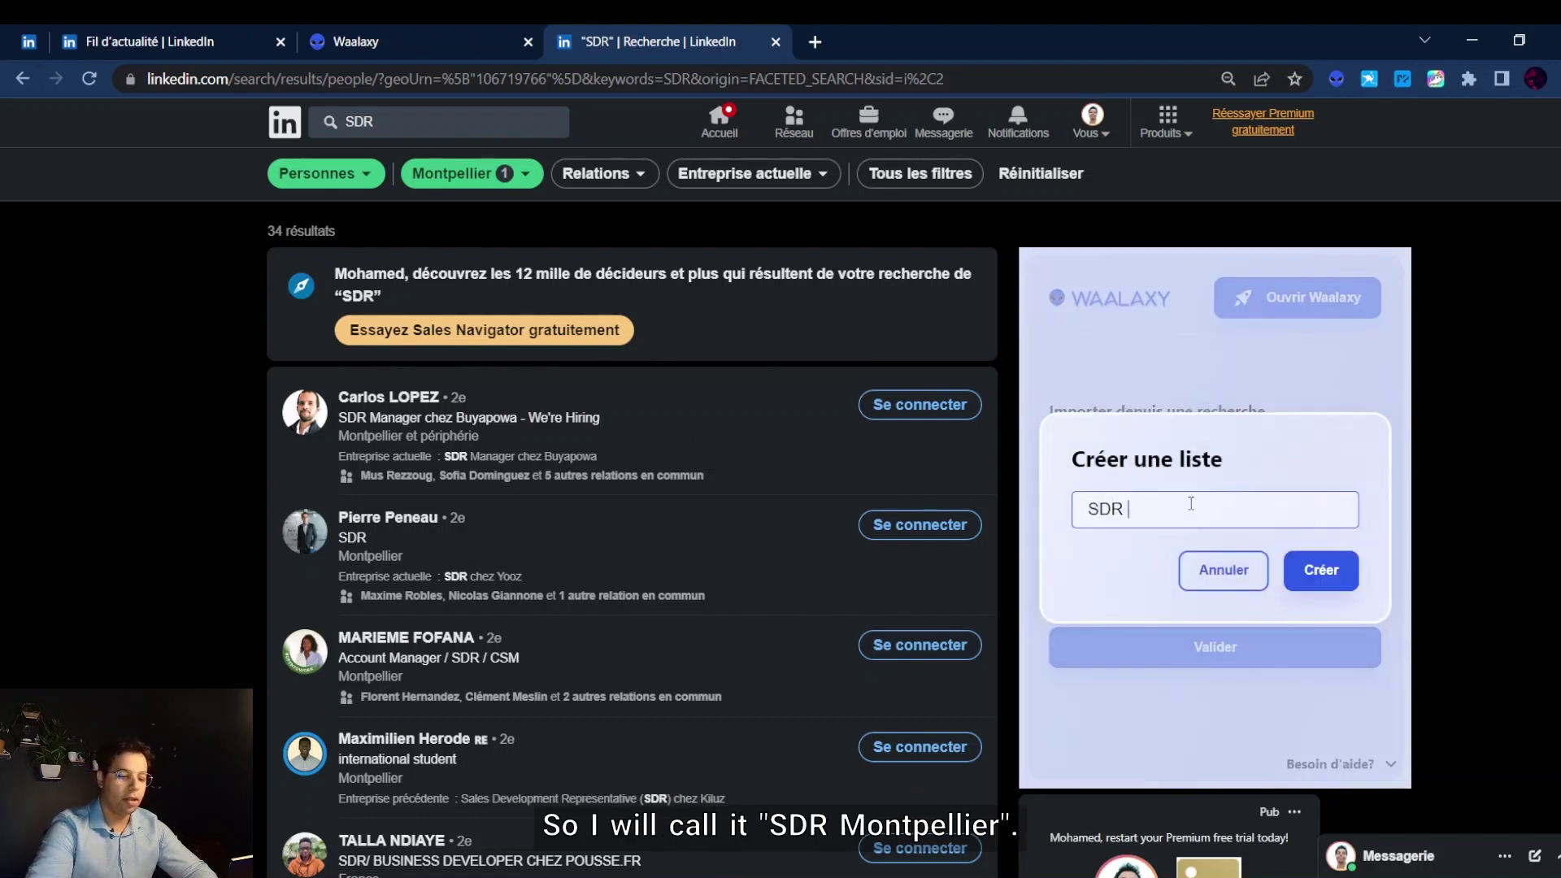
{"action": "type", "text": "MTP"}
{"action": "left_click", "coordinate": [1320, 583]}
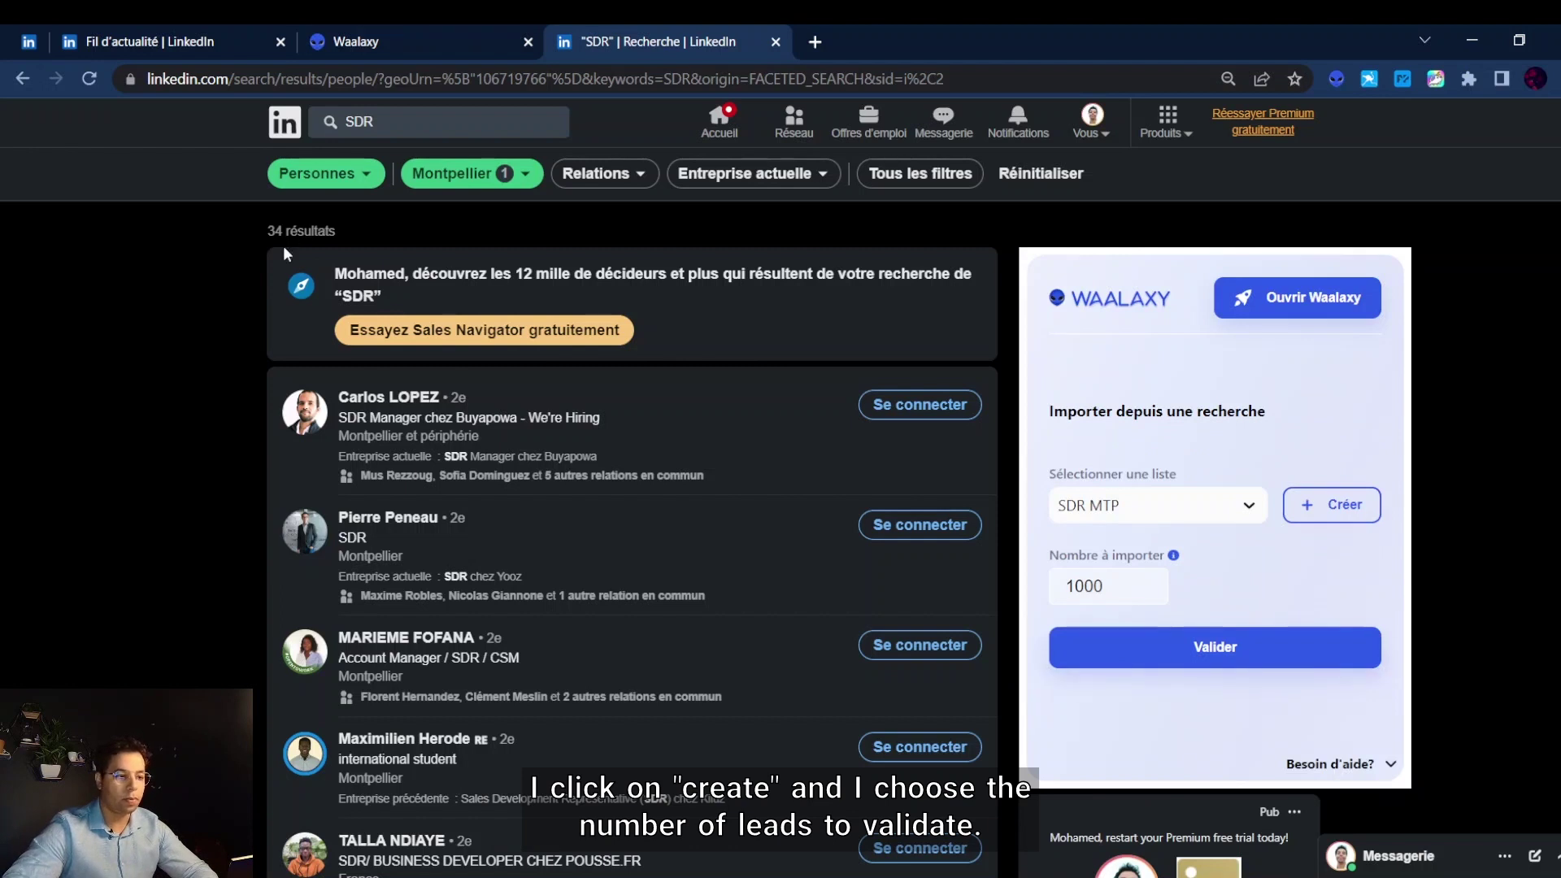
{"action": "left_click_drag", "start_coordinate": [269, 231], "coordinate": [328, 232]}
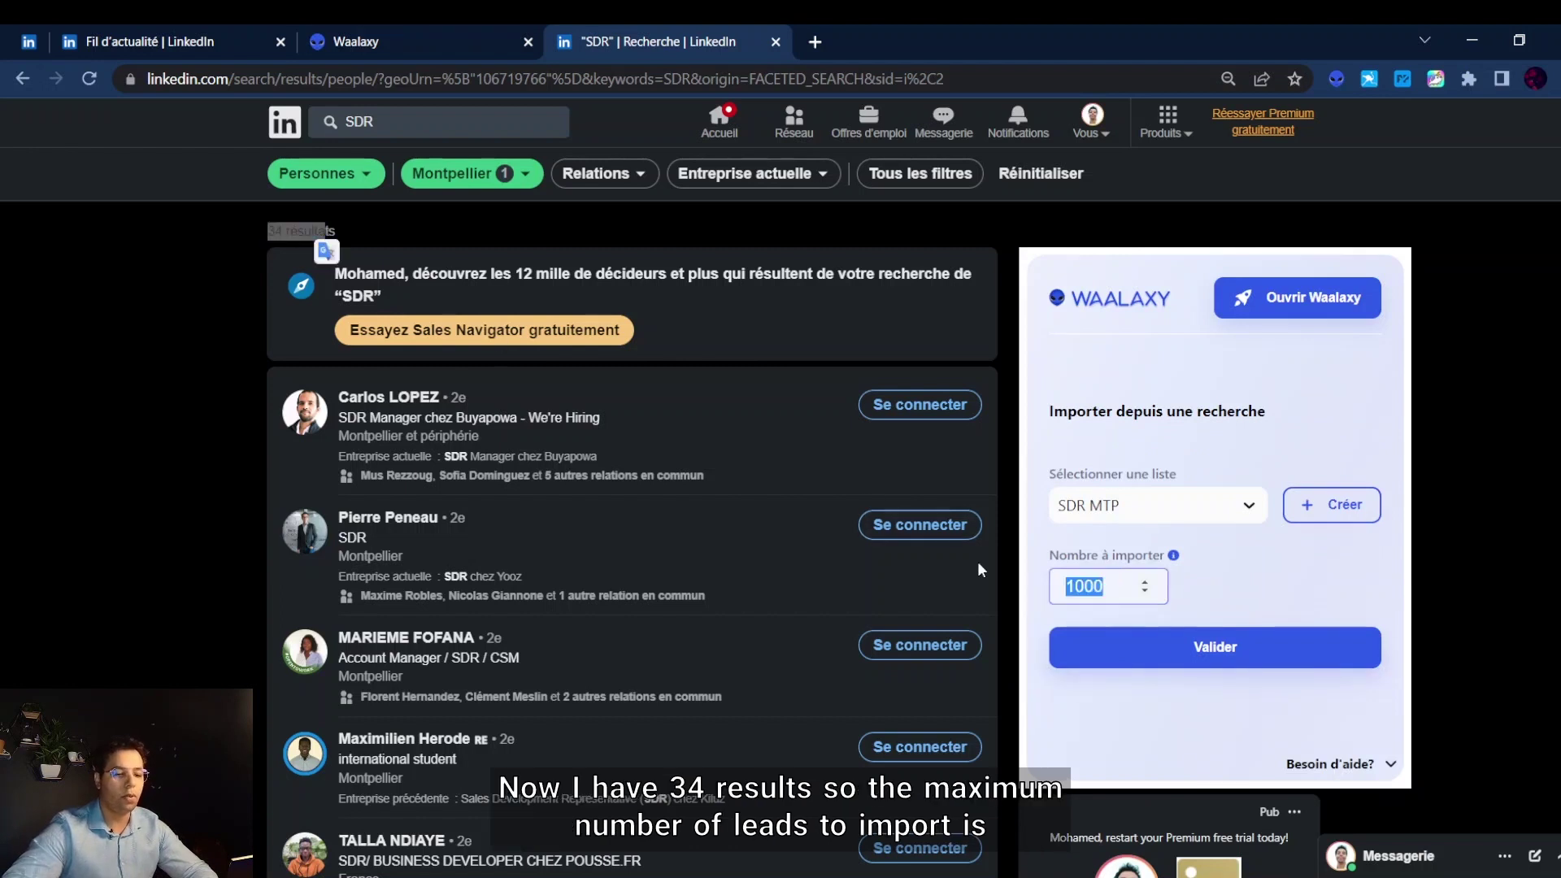
{"action": "type", "text": "34"}
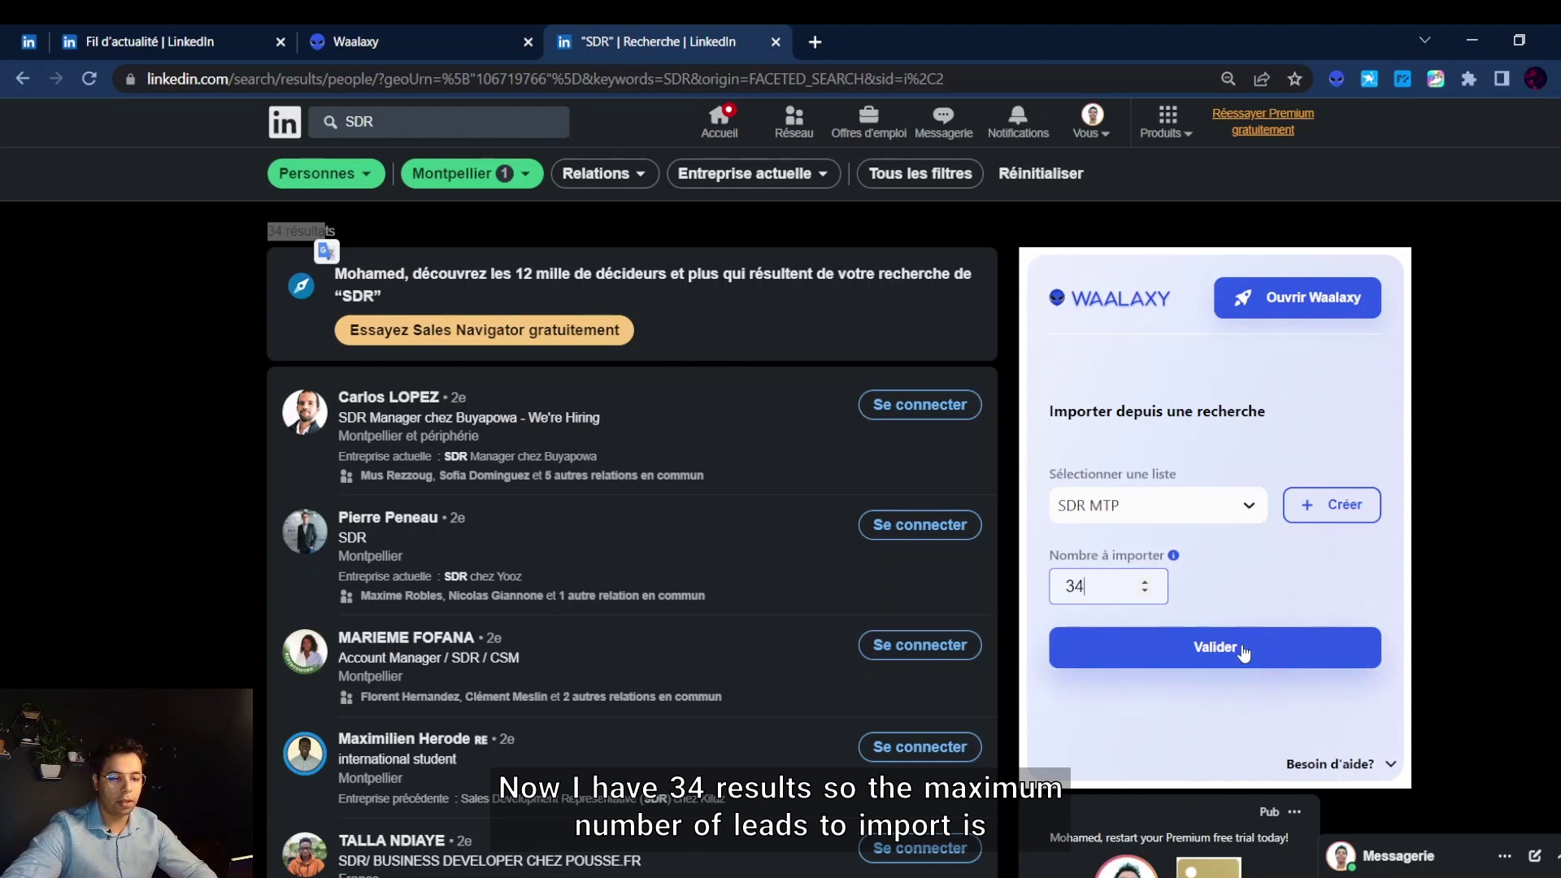
{"action": "left_click", "coordinate": [1233, 648]}
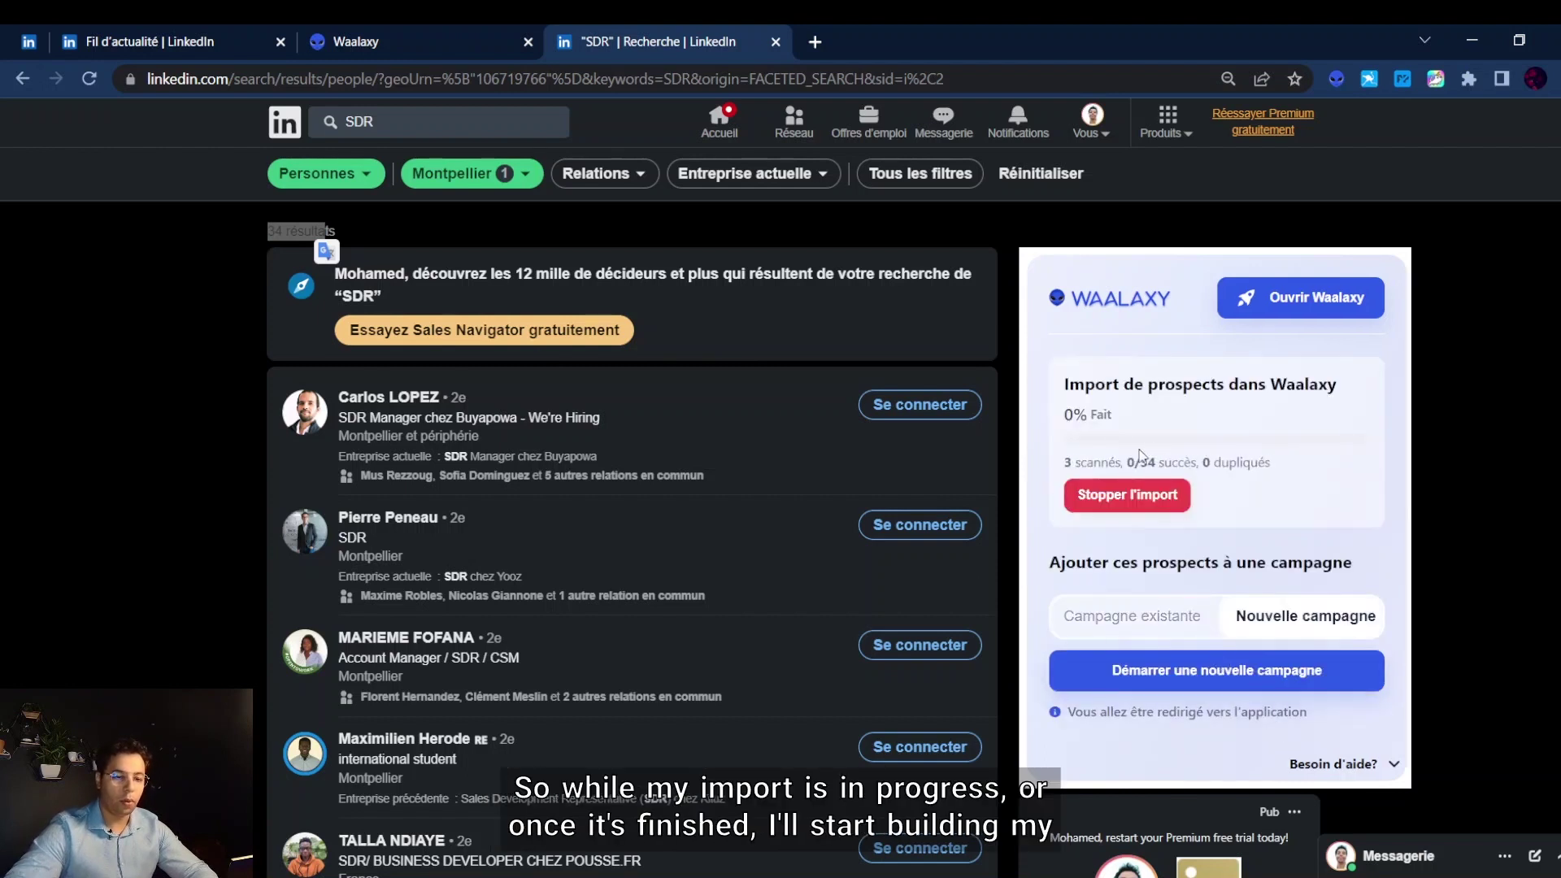
- Back in Waalaxy, check the SDR MTP list, then browse the campaign sequence library
{"action": "left_click", "coordinate": [450, 44]}
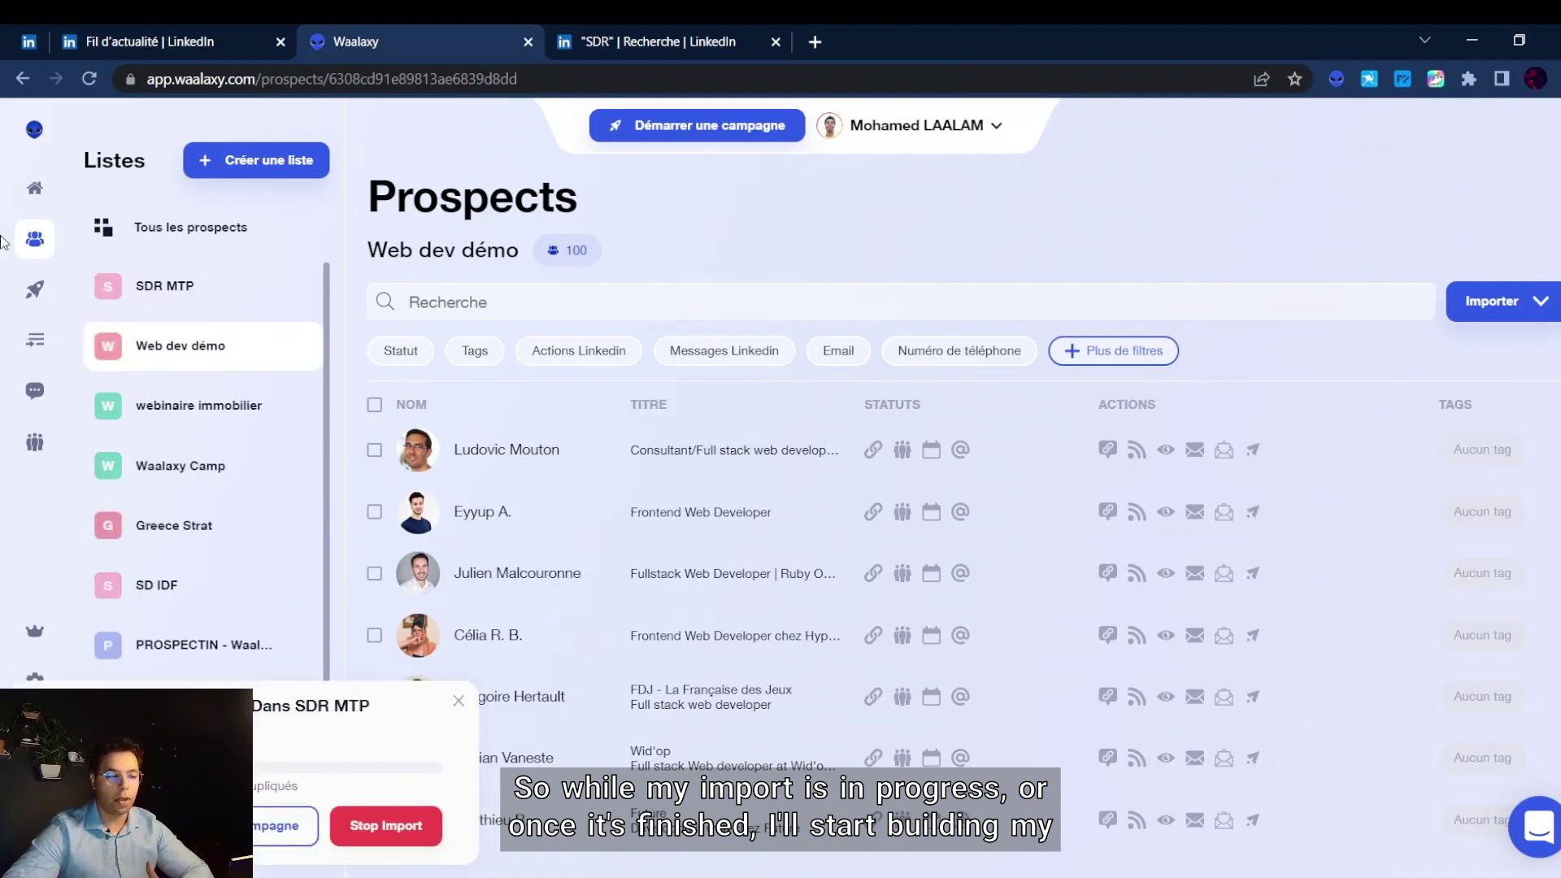
{"action": "left_click", "coordinate": [44, 295]}
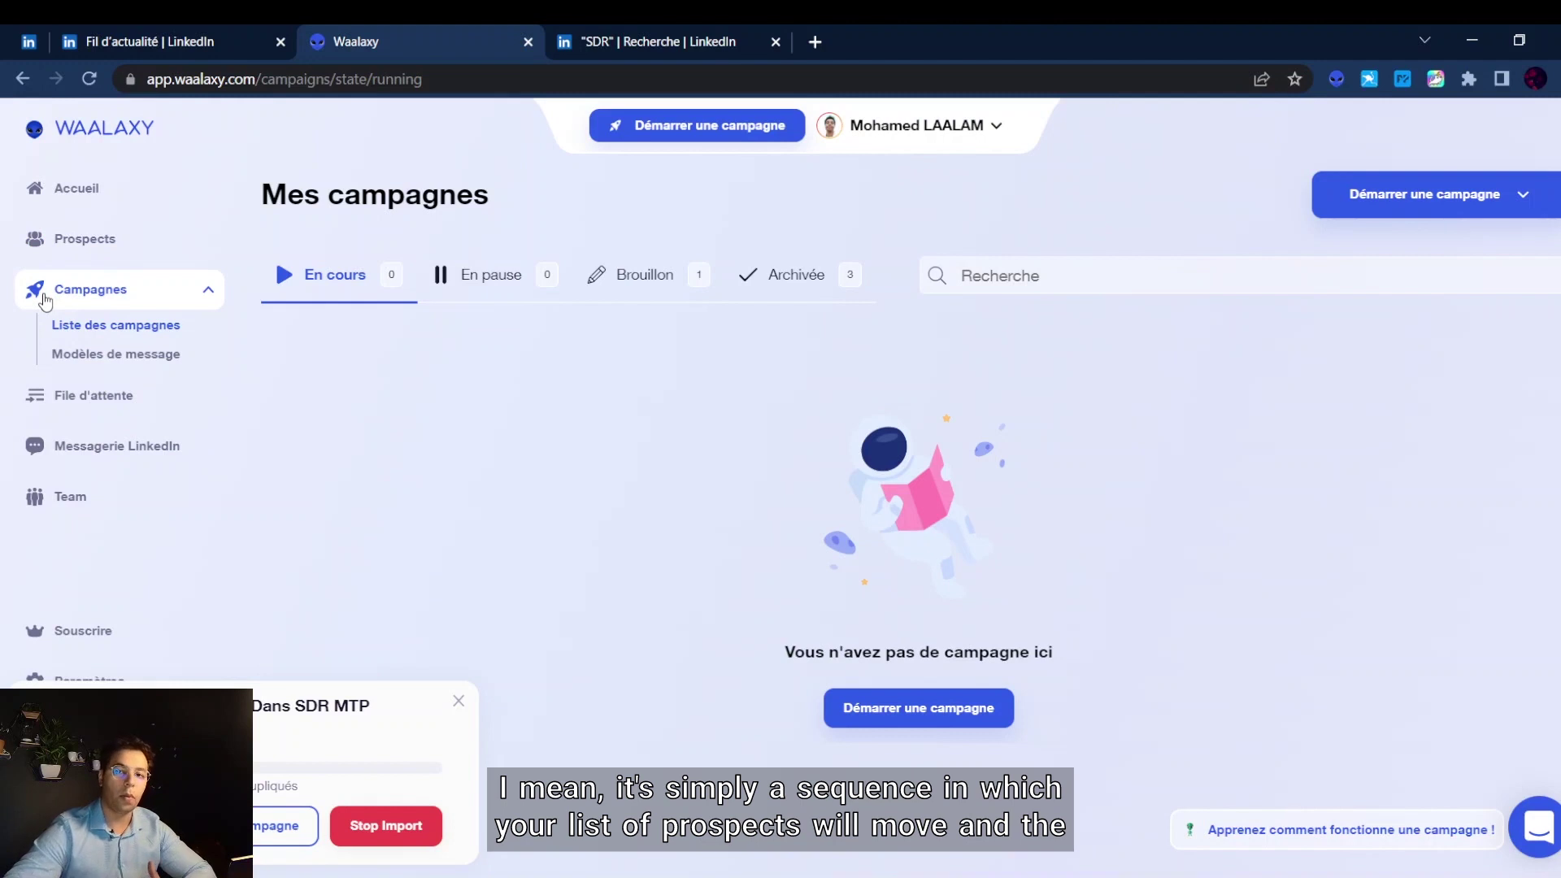
{"action": "left_click", "coordinate": [83, 241]}
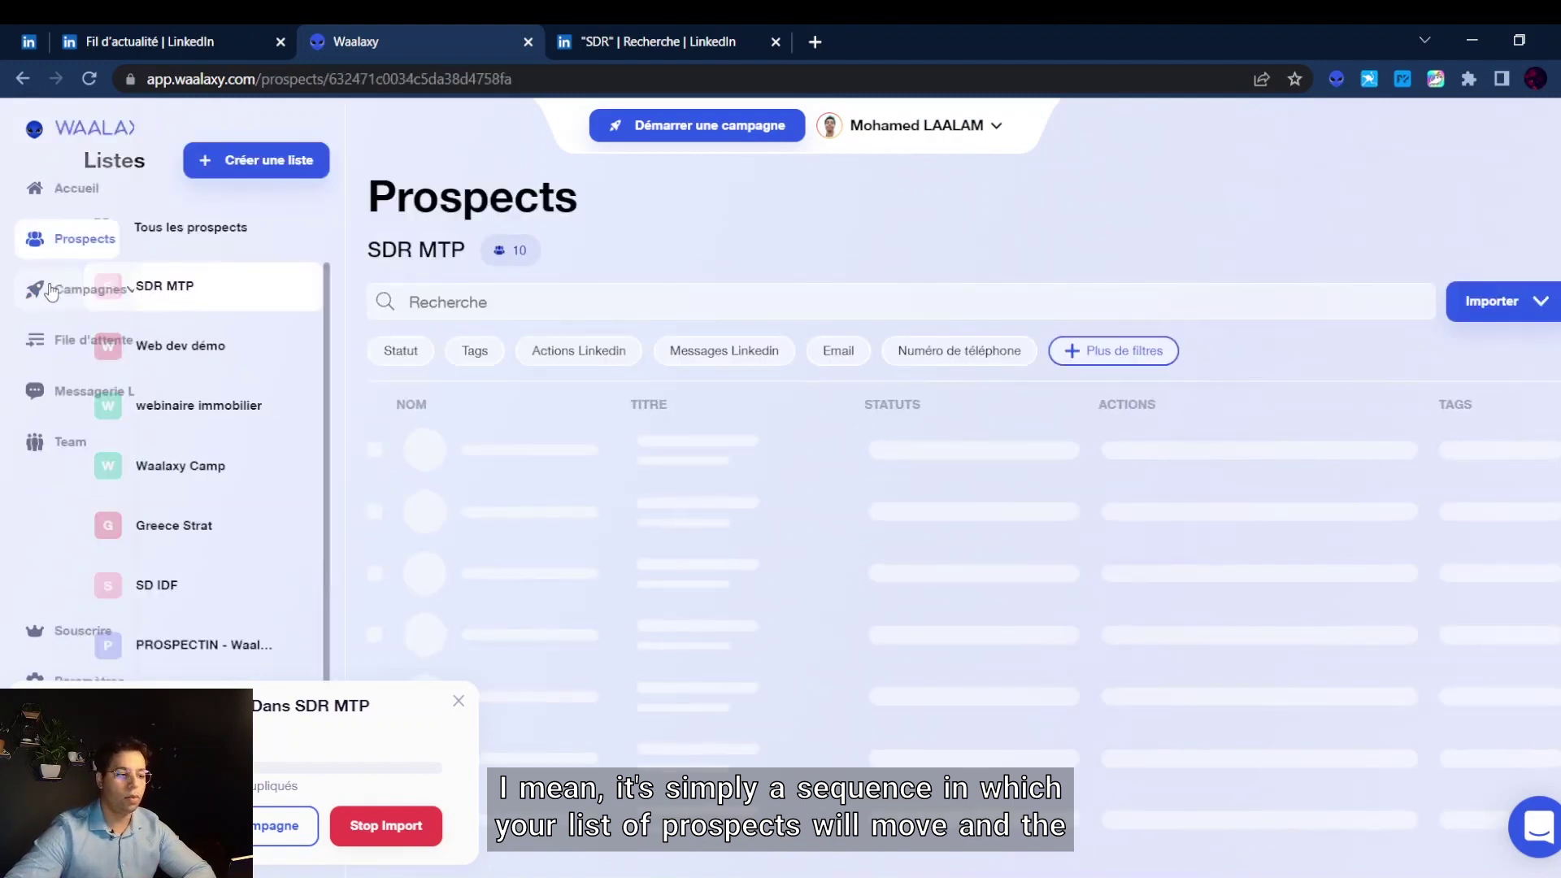
{"action": "left_click", "coordinate": [49, 292]}
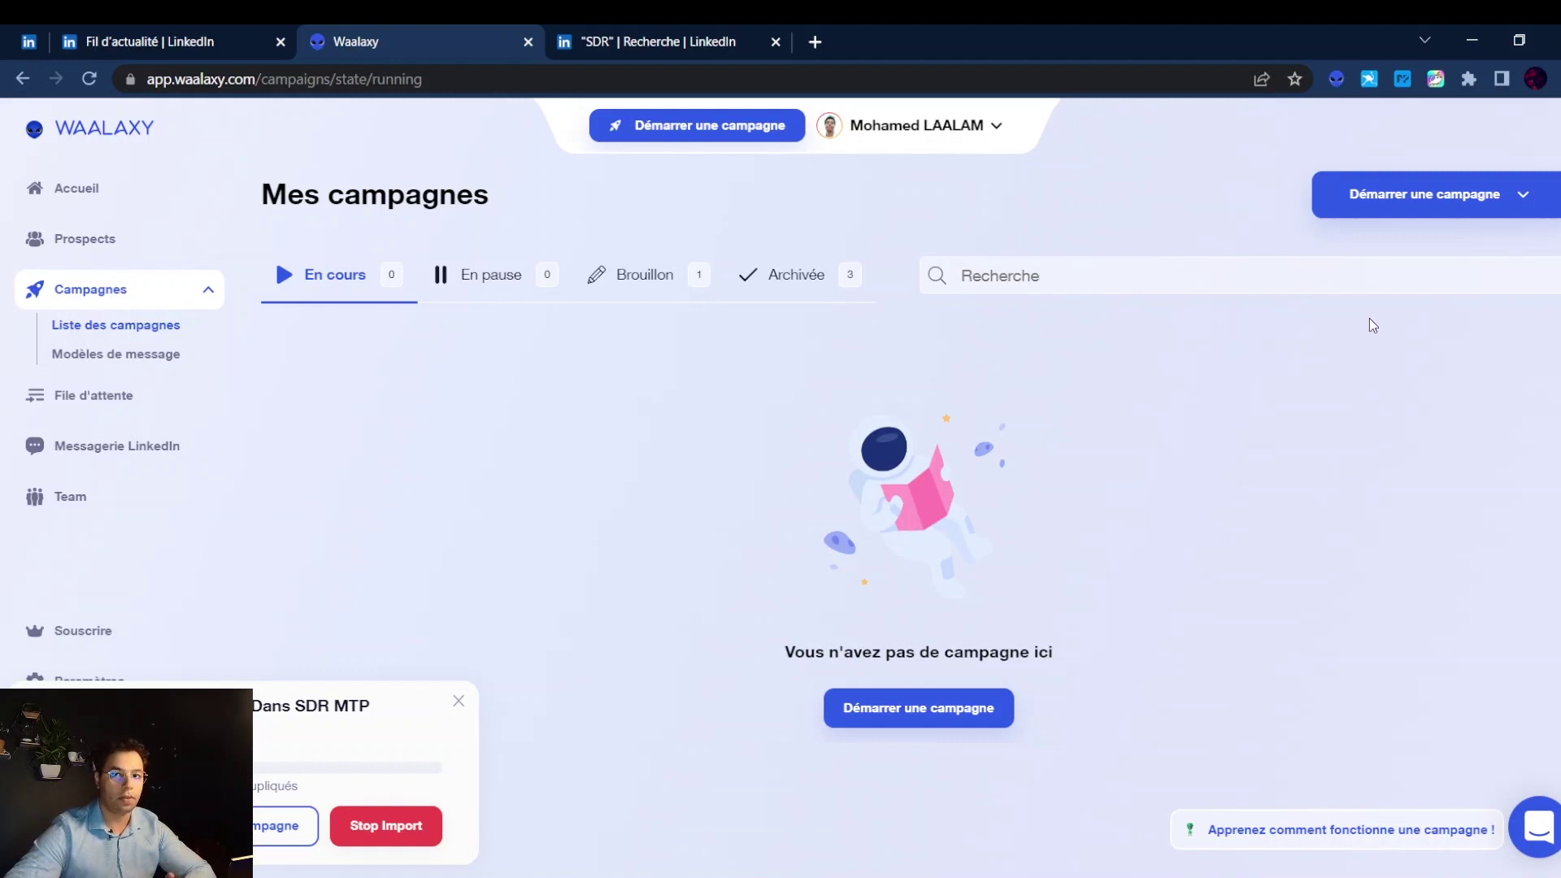
{"action": "left_click", "coordinate": [1446, 196]}
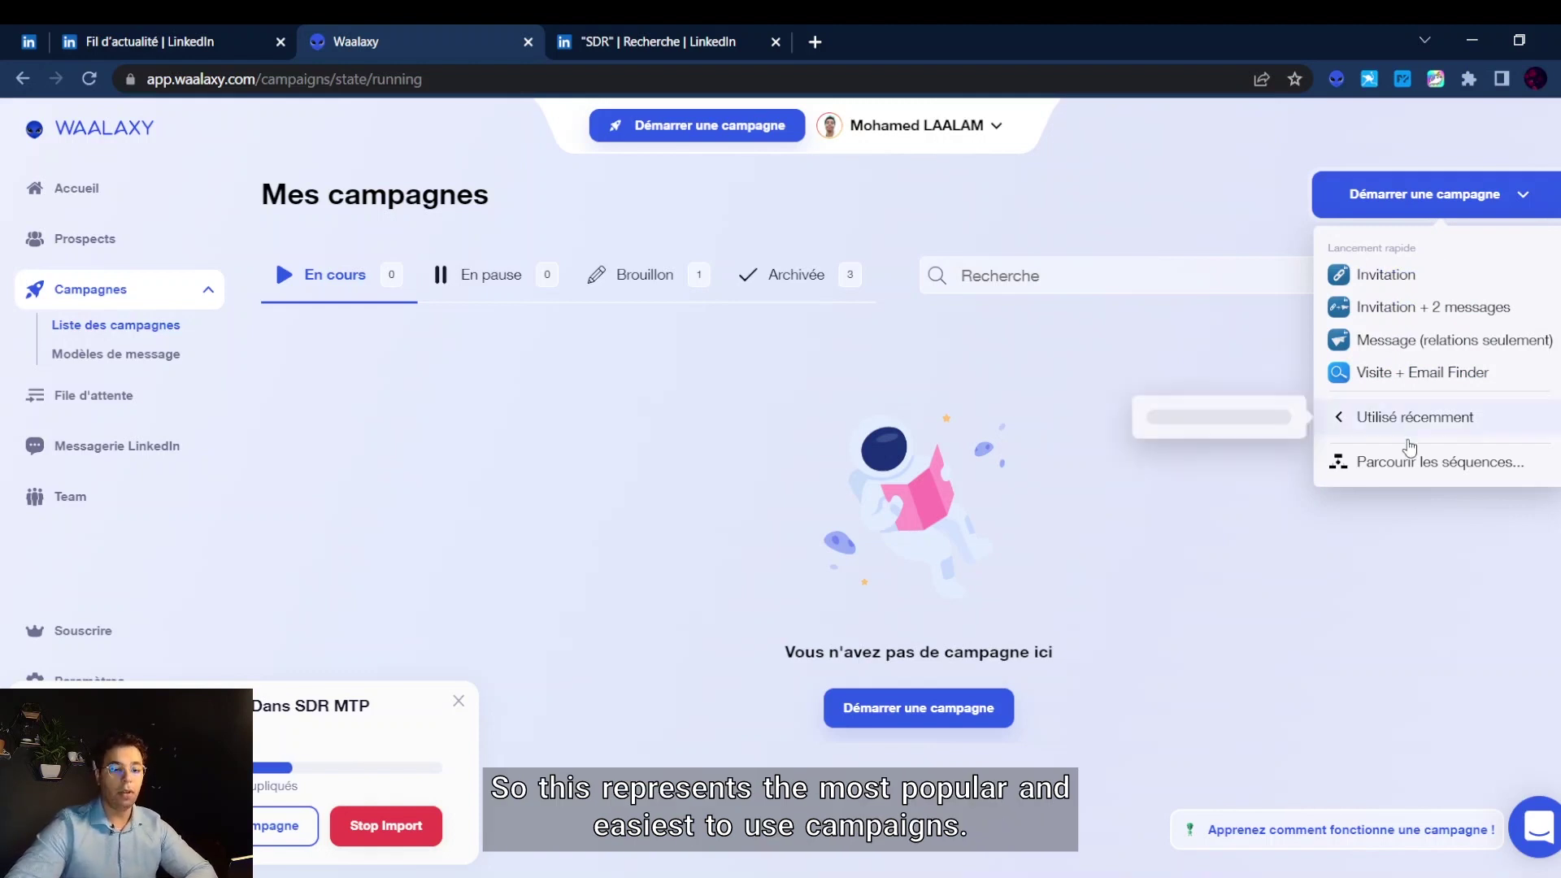
{"action": "left_click", "coordinate": [1394, 464]}
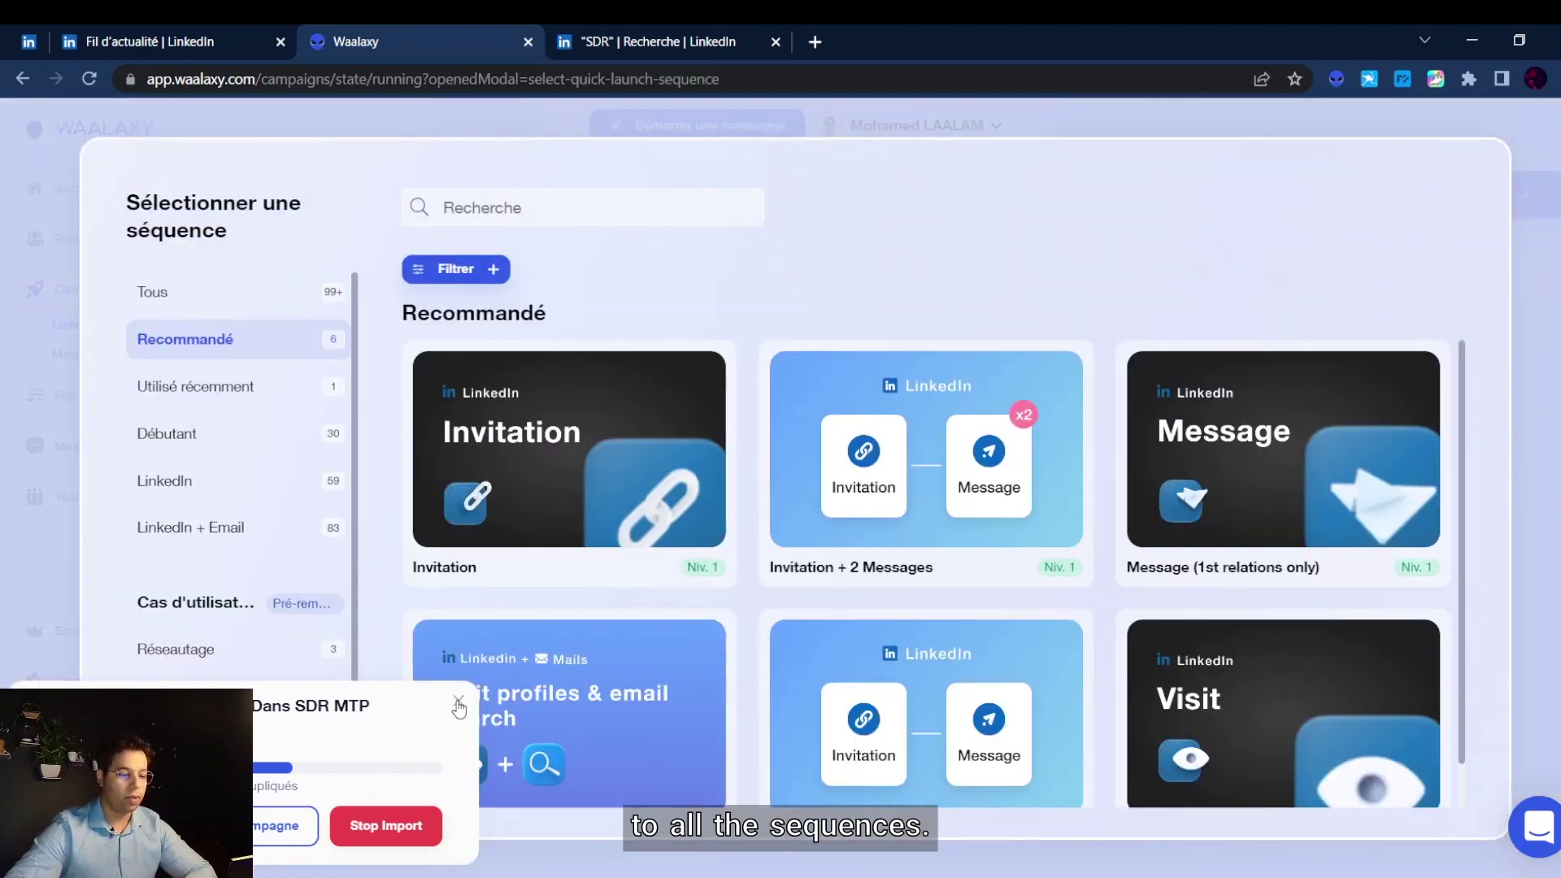
{"action": "left_click", "coordinate": [454, 703]}
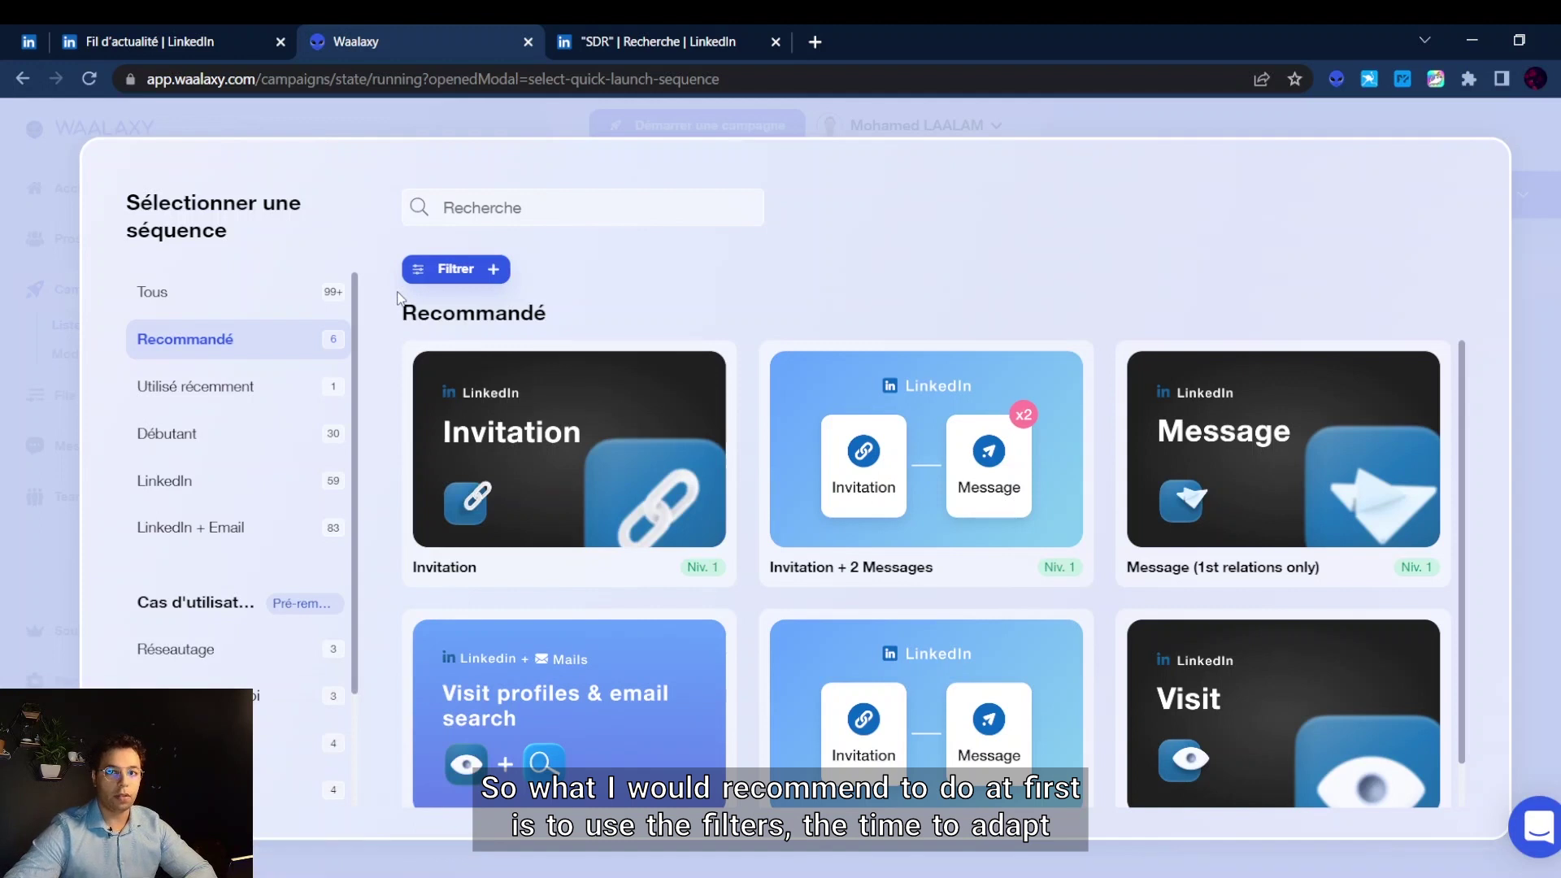
- Filter sequences to Invitation plus 2 Messages without Visite, and select Invitation + 2 Messages
{"action": "left_click", "coordinate": [447, 271]}
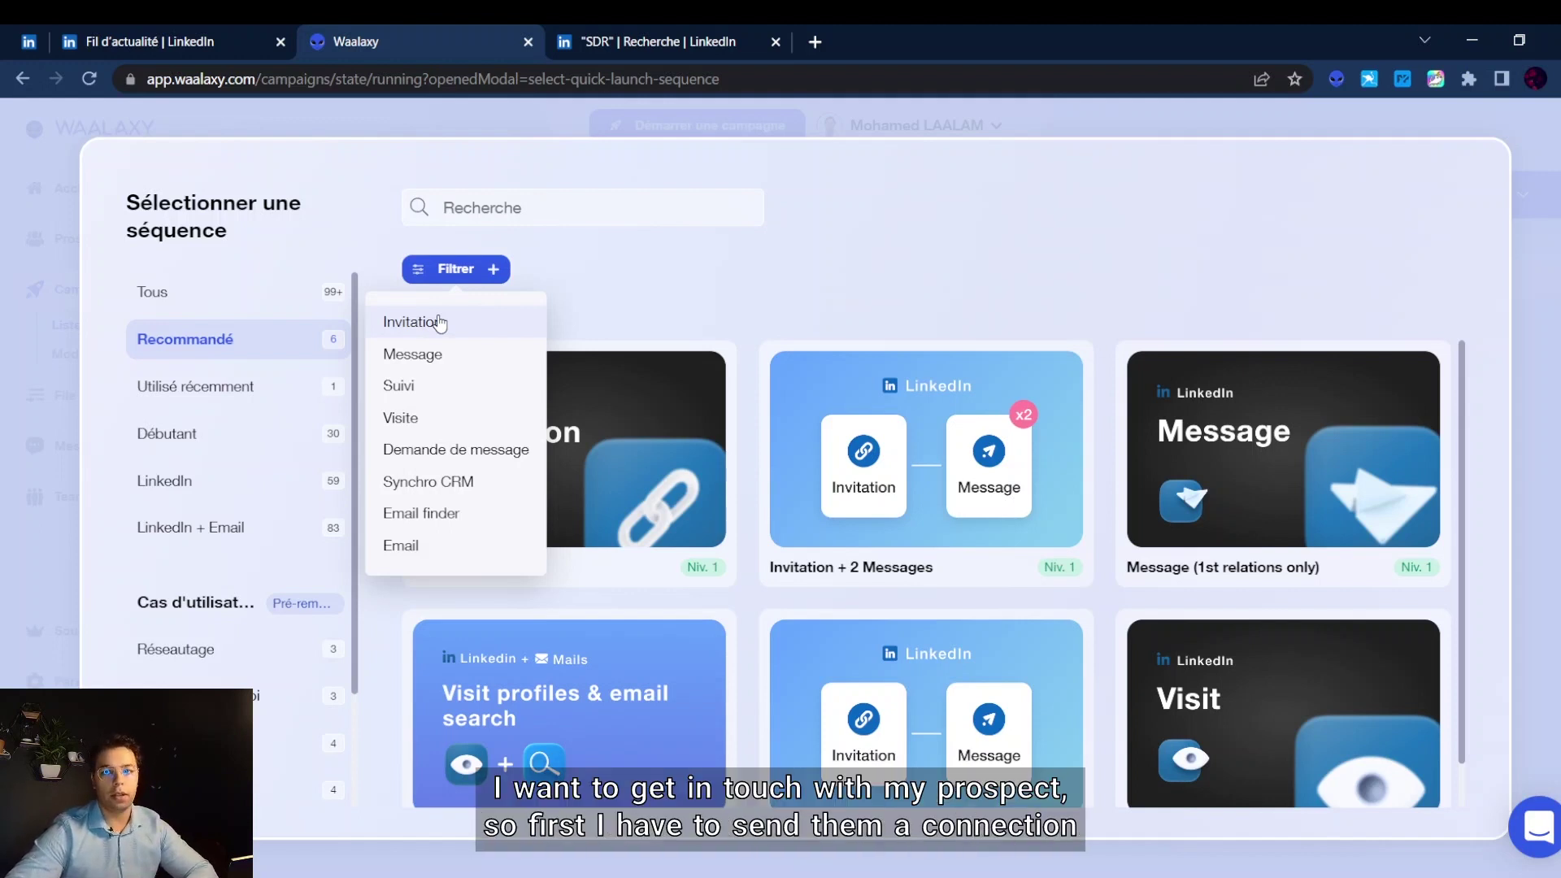
{"action": "left_click", "coordinate": [439, 322]}
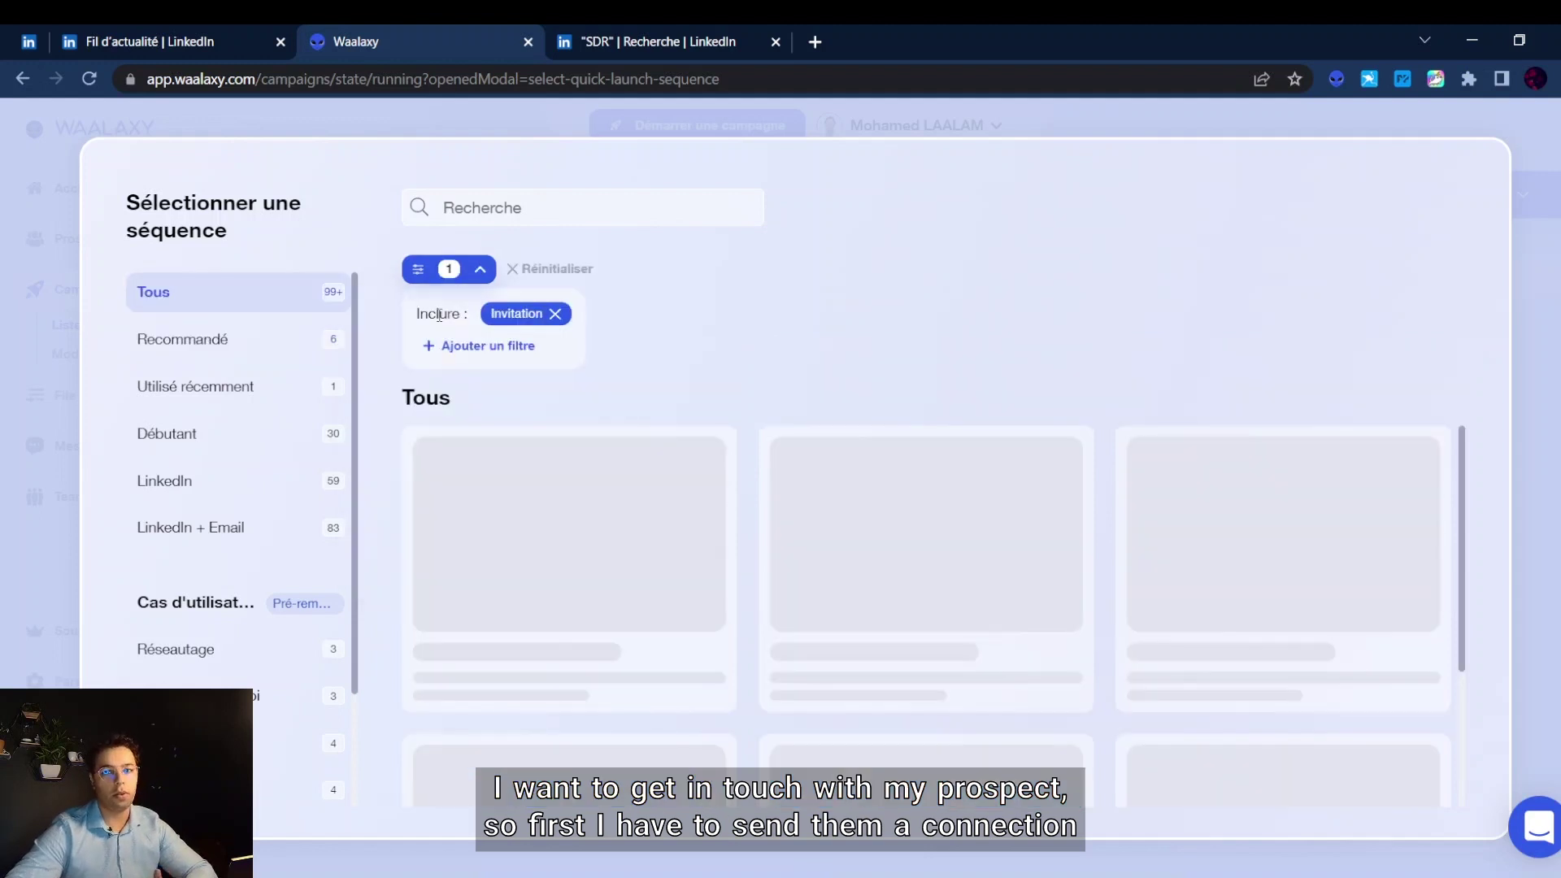
{"action": "left_click", "coordinate": [472, 349]}
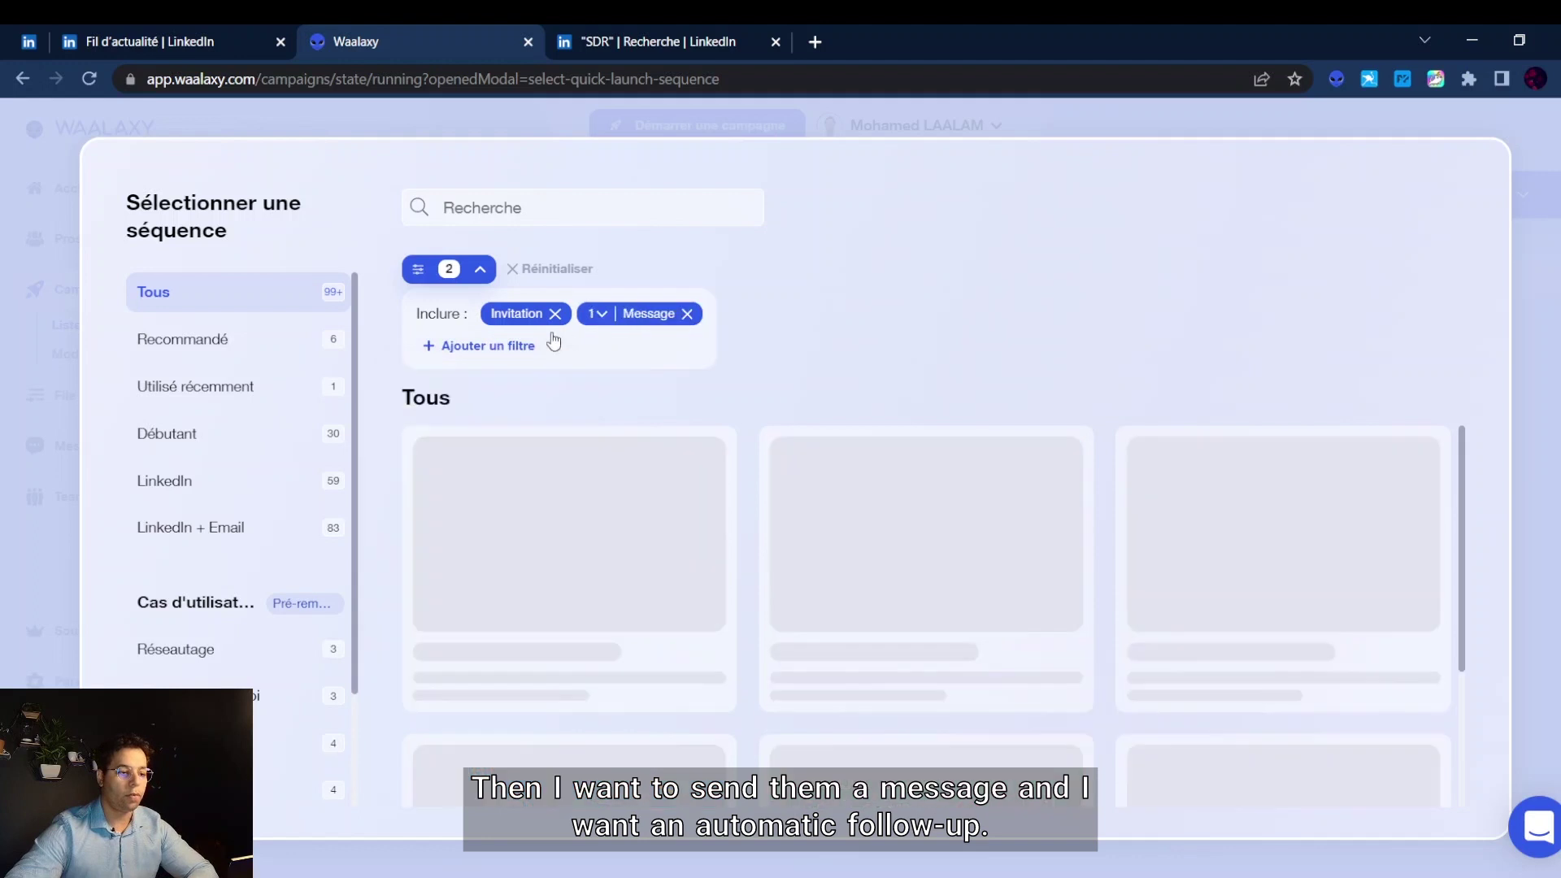
{"action": "left_click", "coordinate": [599, 316]}
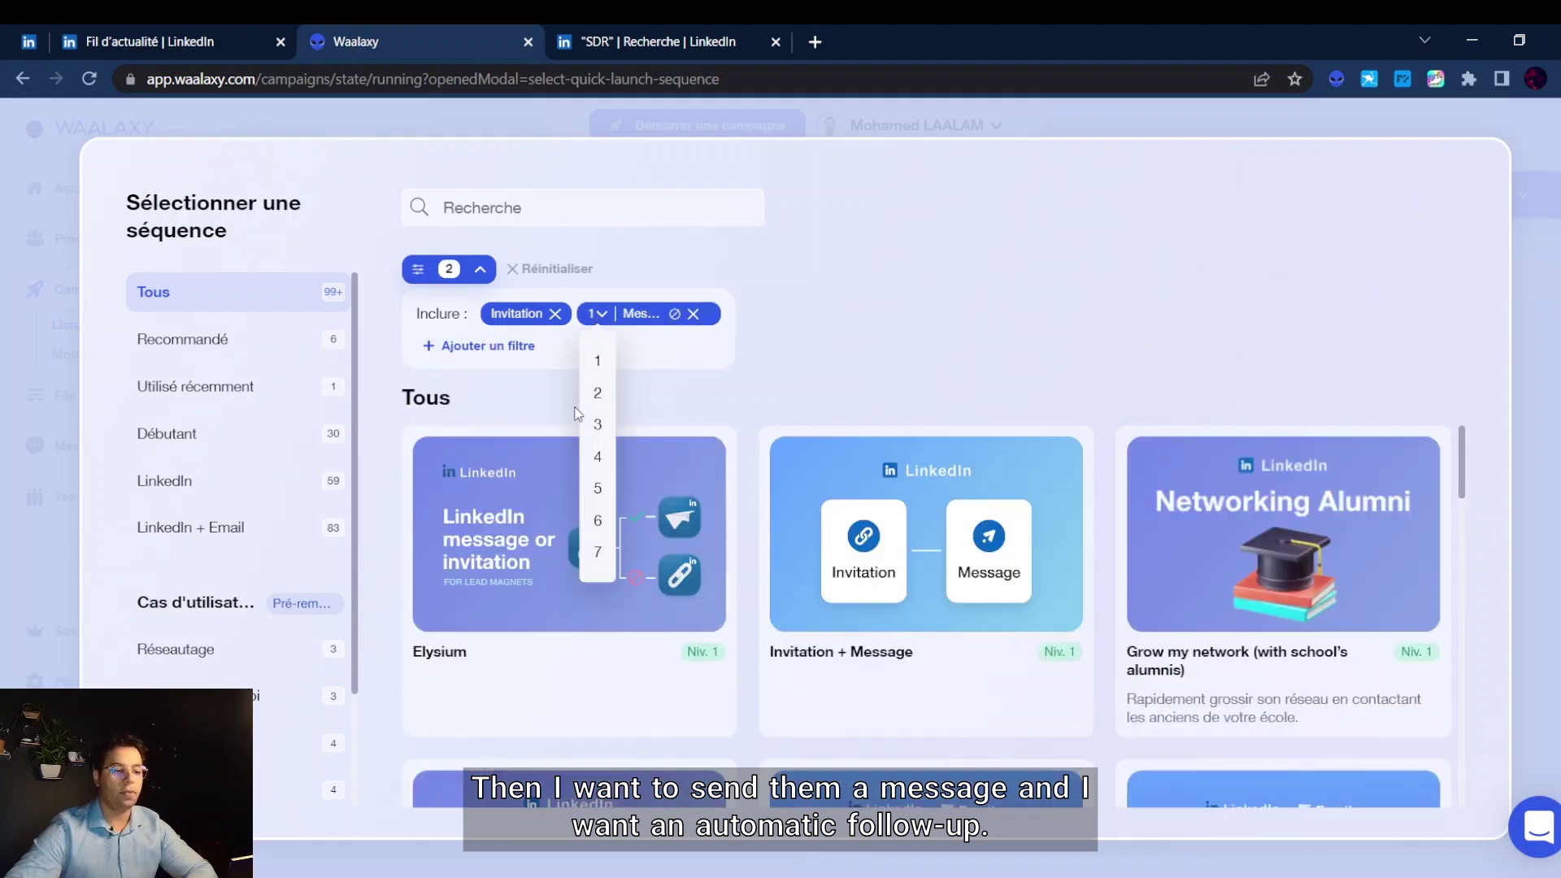
{"action": "left_click", "coordinate": [600, 392]}
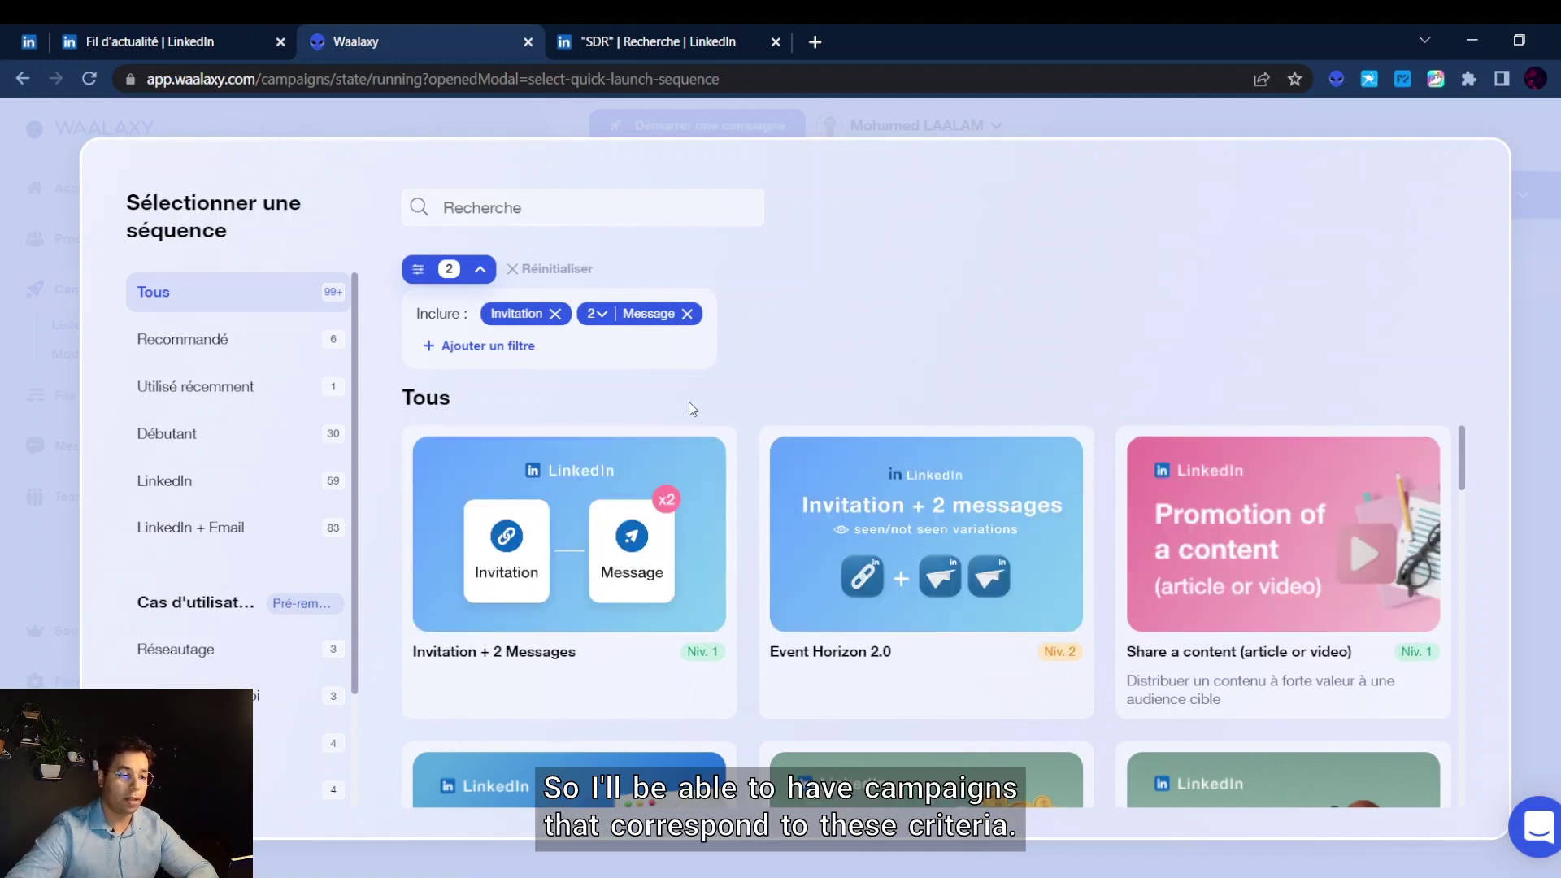
{"action": "left_click", "coordinate": [498, 346]}
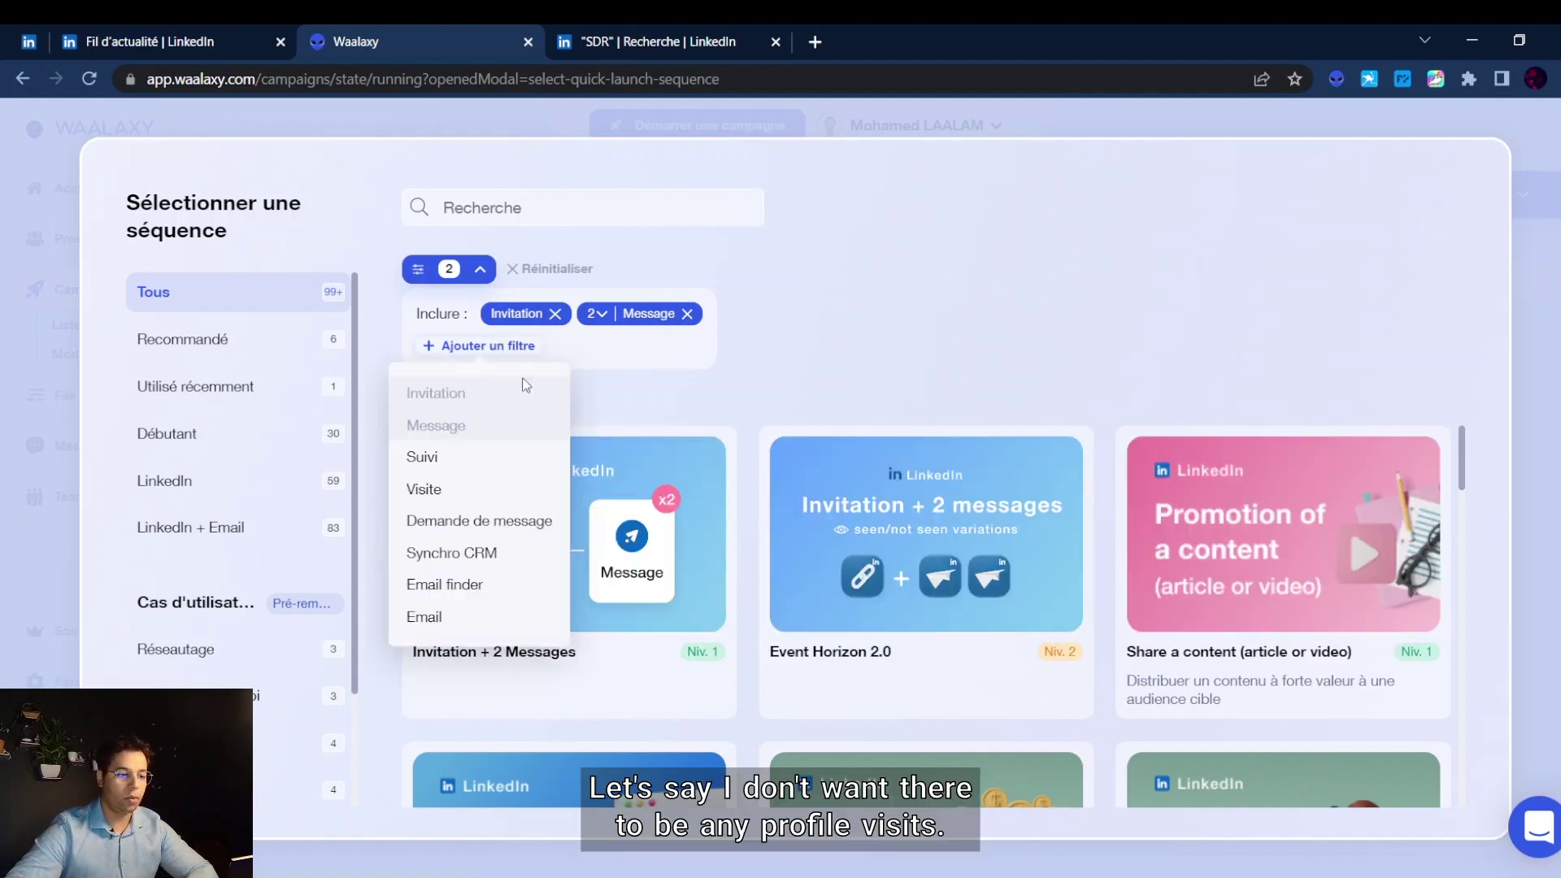
{"action": "left_click", "coordinate": [486, 489]}
{"action": "mouse_move", "coordinate": [737, 313]}
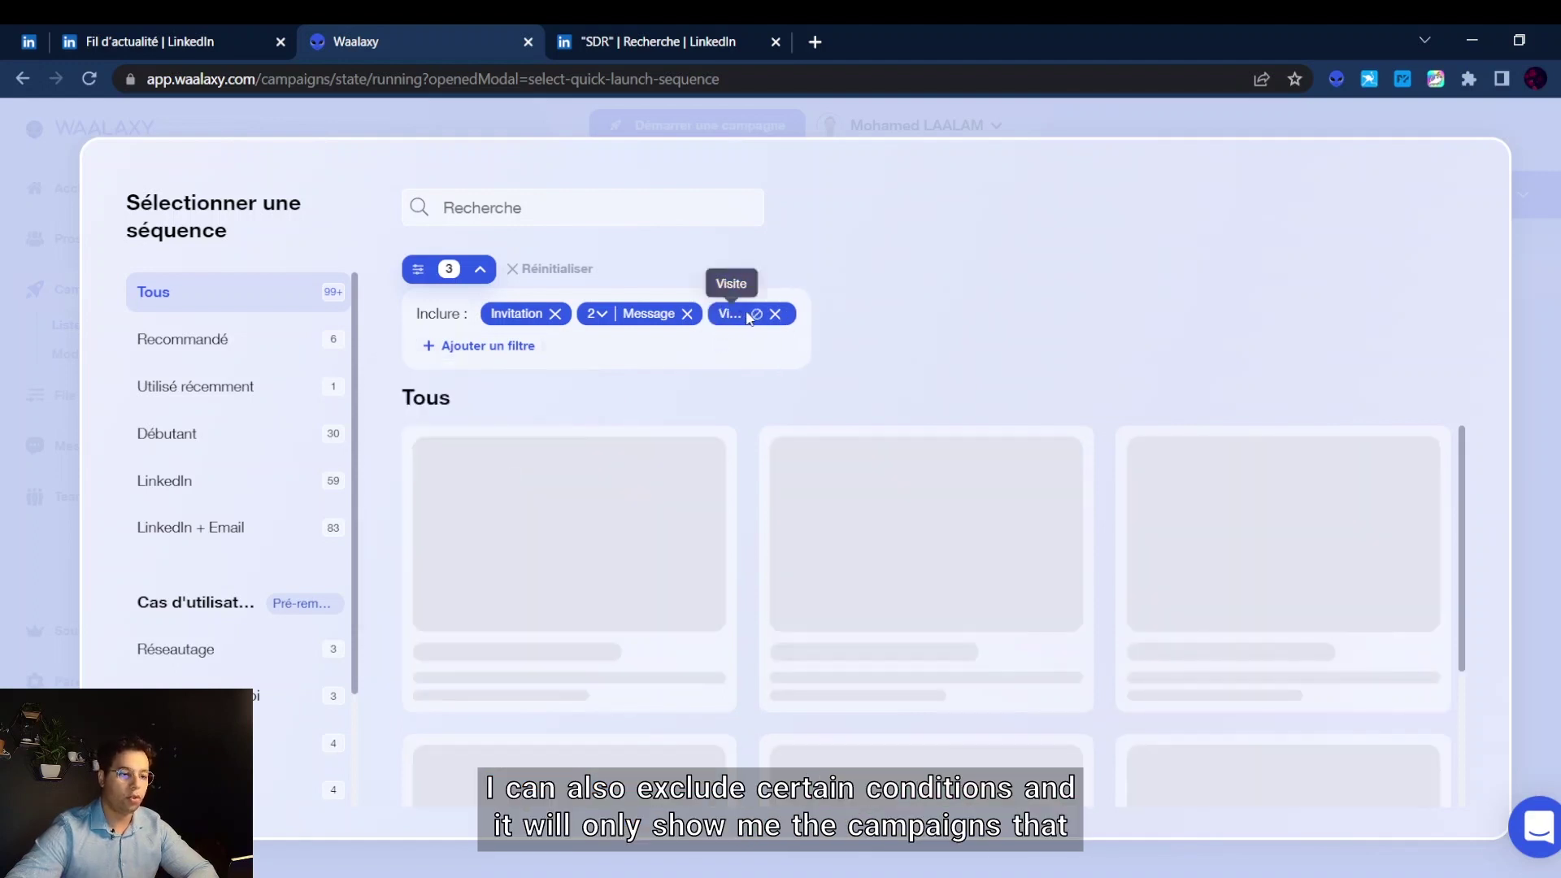
{"action": "left_click", "coordinate": [756, 316]}
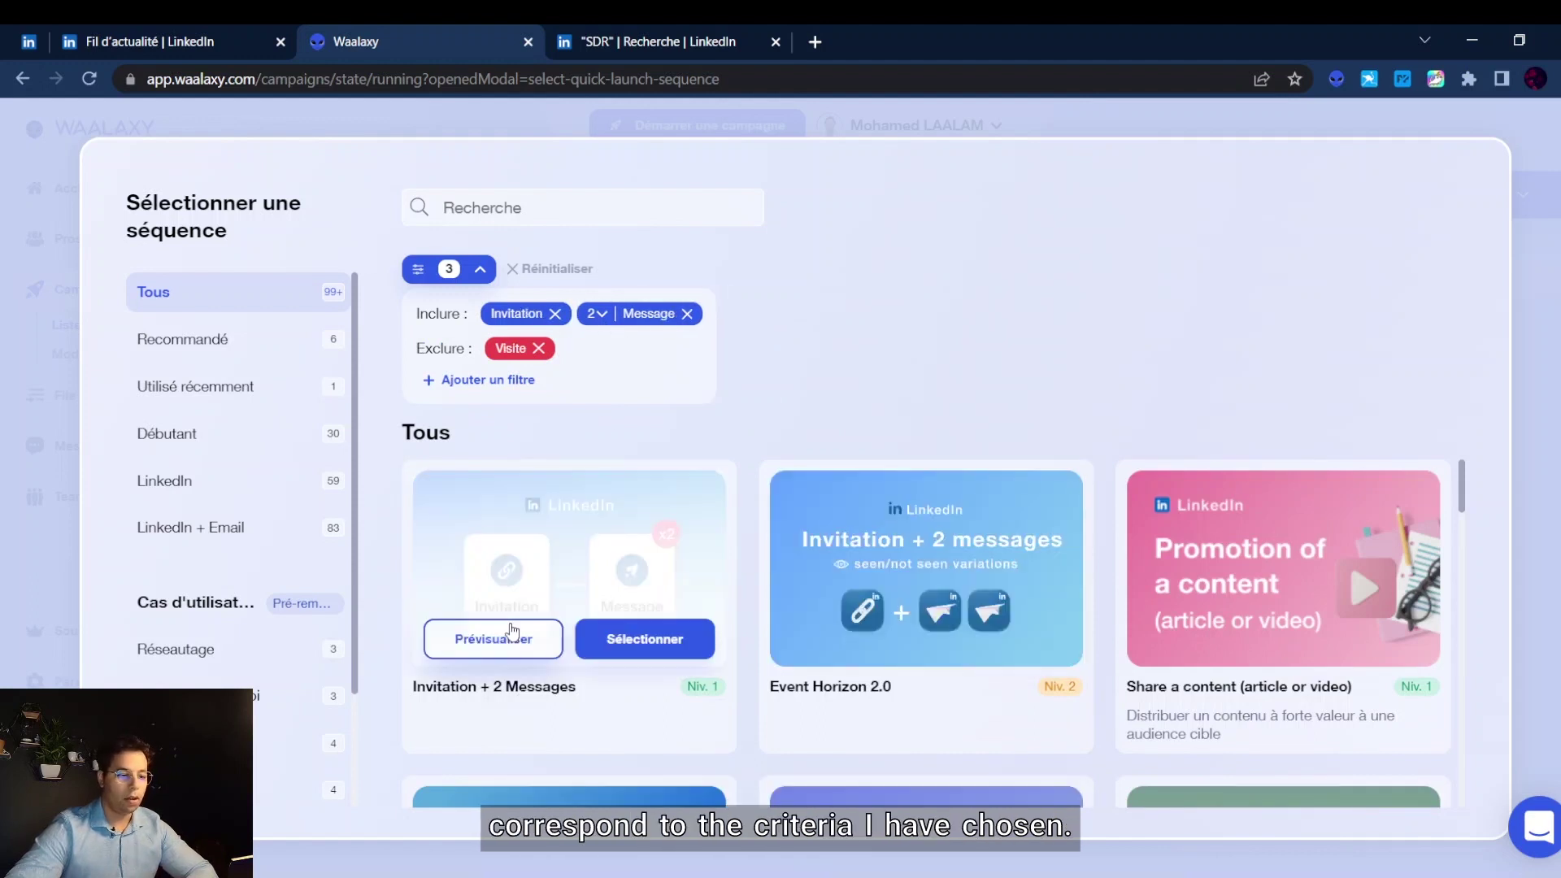
{"action": "scroll", "coordinate": [770, 591], "scroll_direction": "down", "scroll_amount": 1}
{"action": "scroll", "coordinate": [769, 593], "scroll_direction": "down", "scroll_amount": 2}
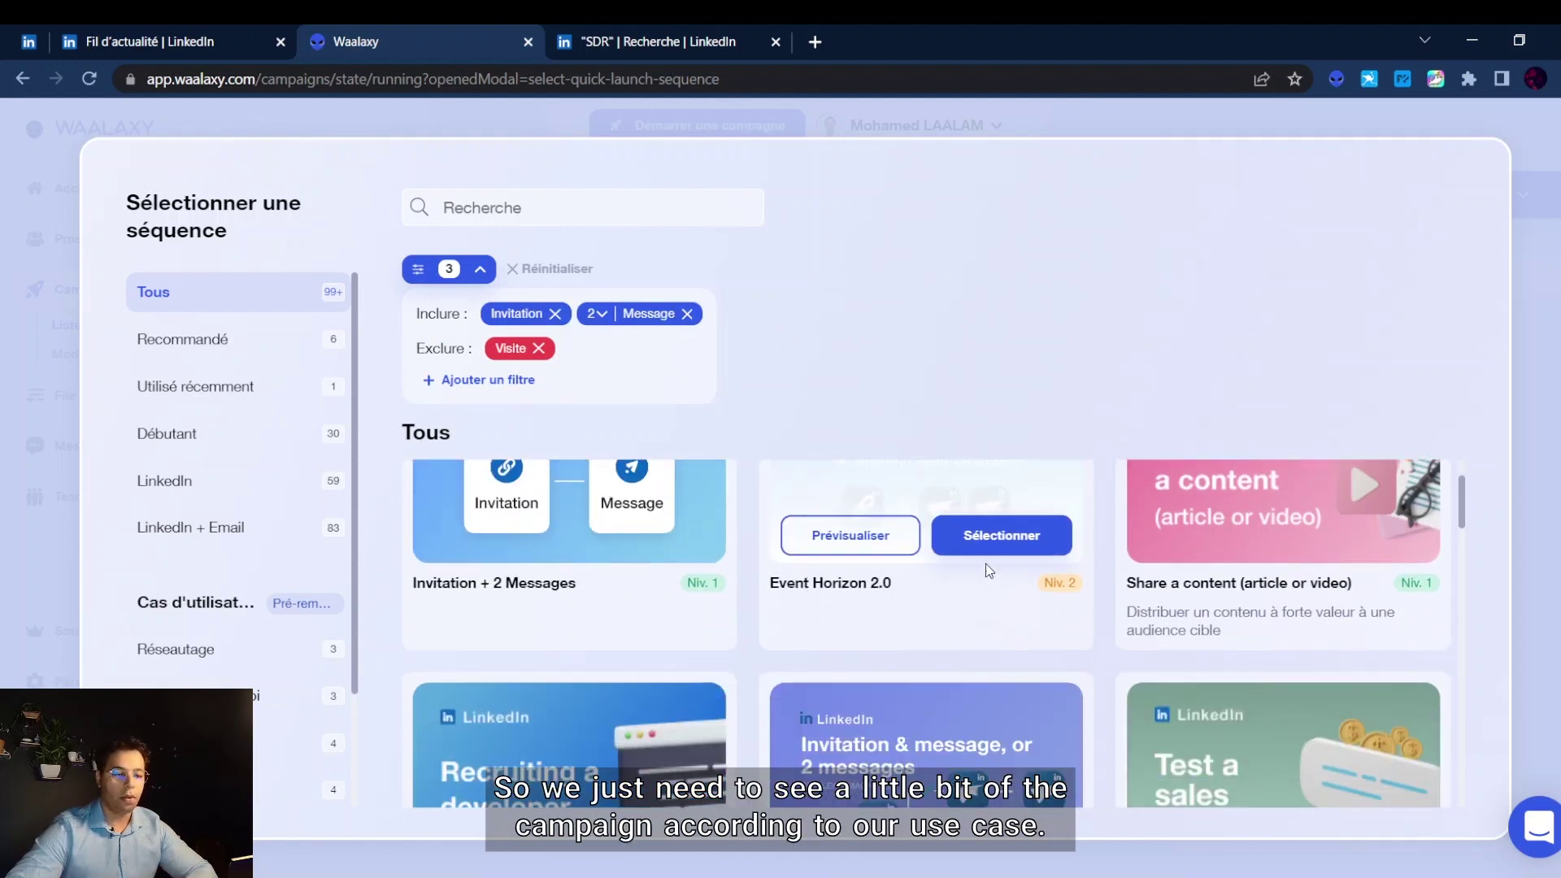
{"action": "scroll", "coordinate": [720, 546], "scroll_direction": "up", "scroll_amount": 3}
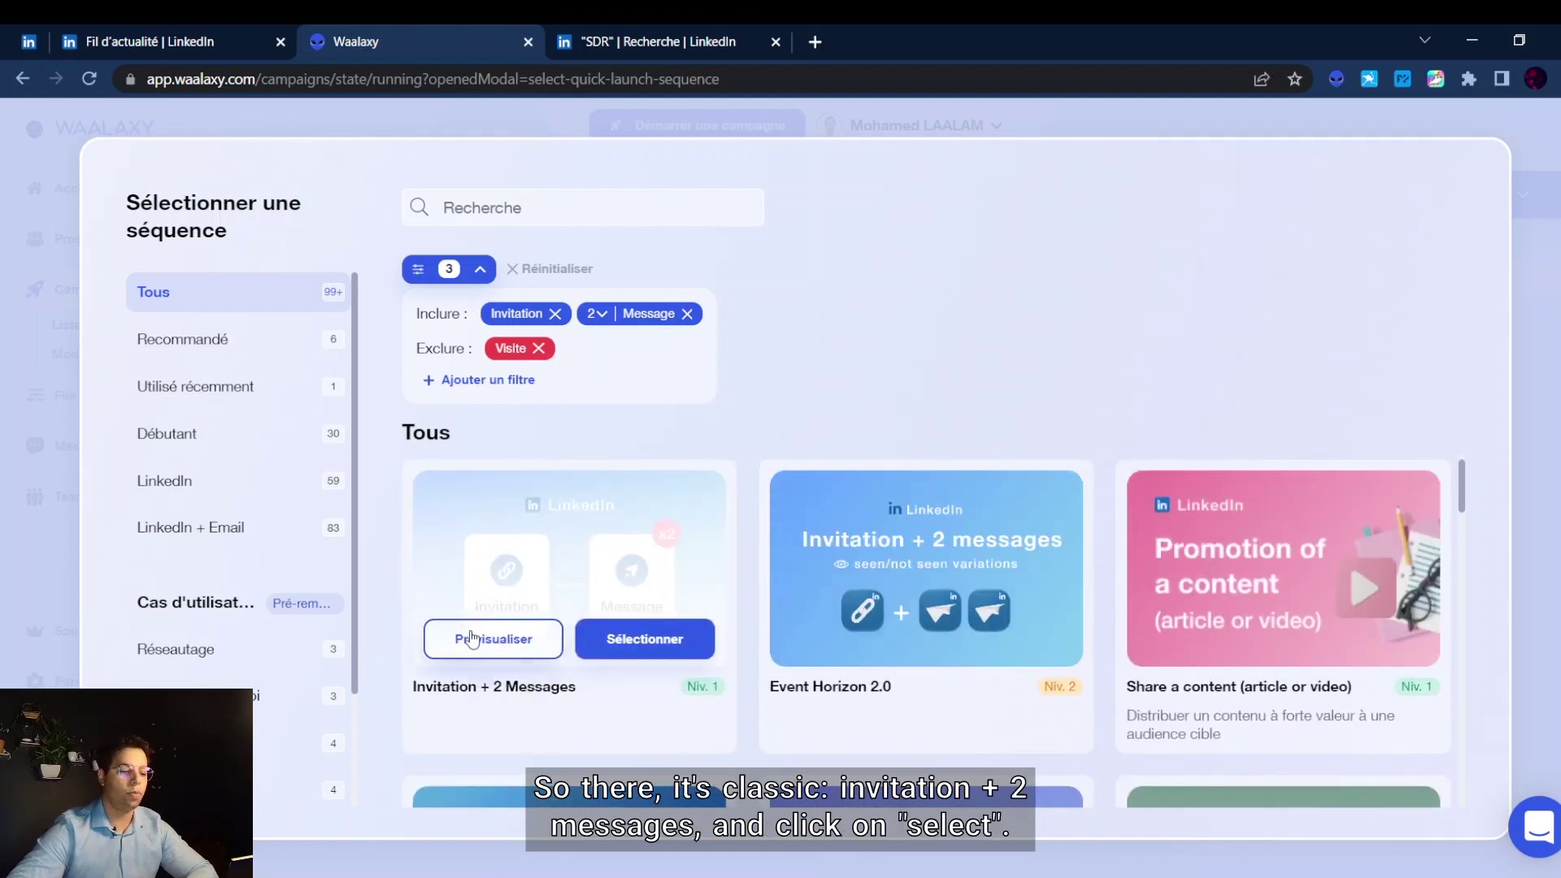
{"action": "left_click", "coordinate": [645, 639]}
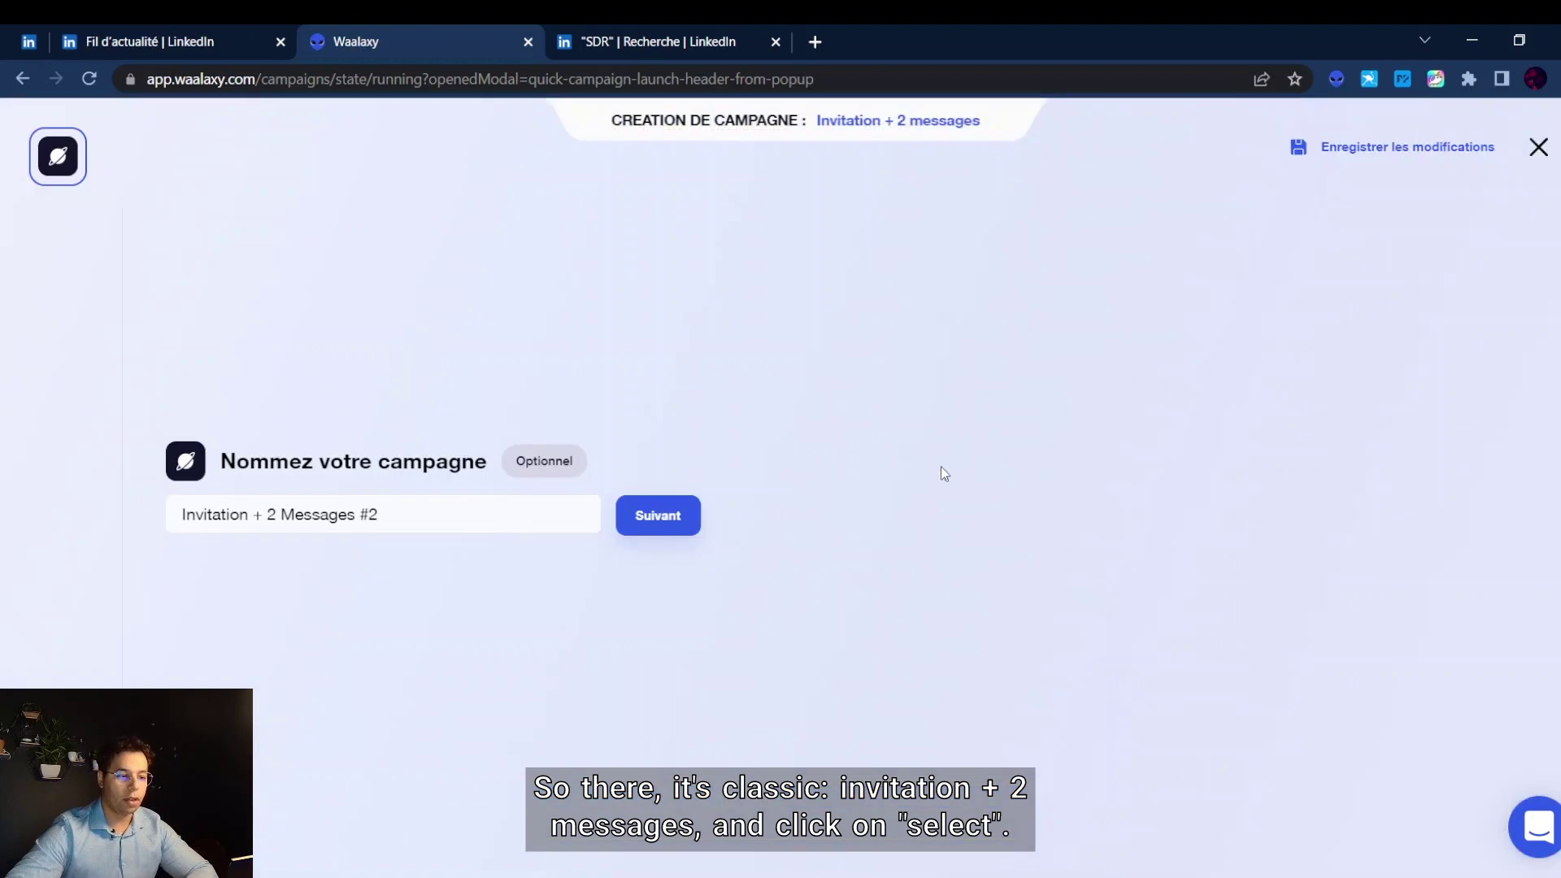
- Replace the default campaign name with 'SDR SUD' and continue
{"action": "left_click_drag", "start_coordinate": [410, 513], "coordinate": [86, 513]}
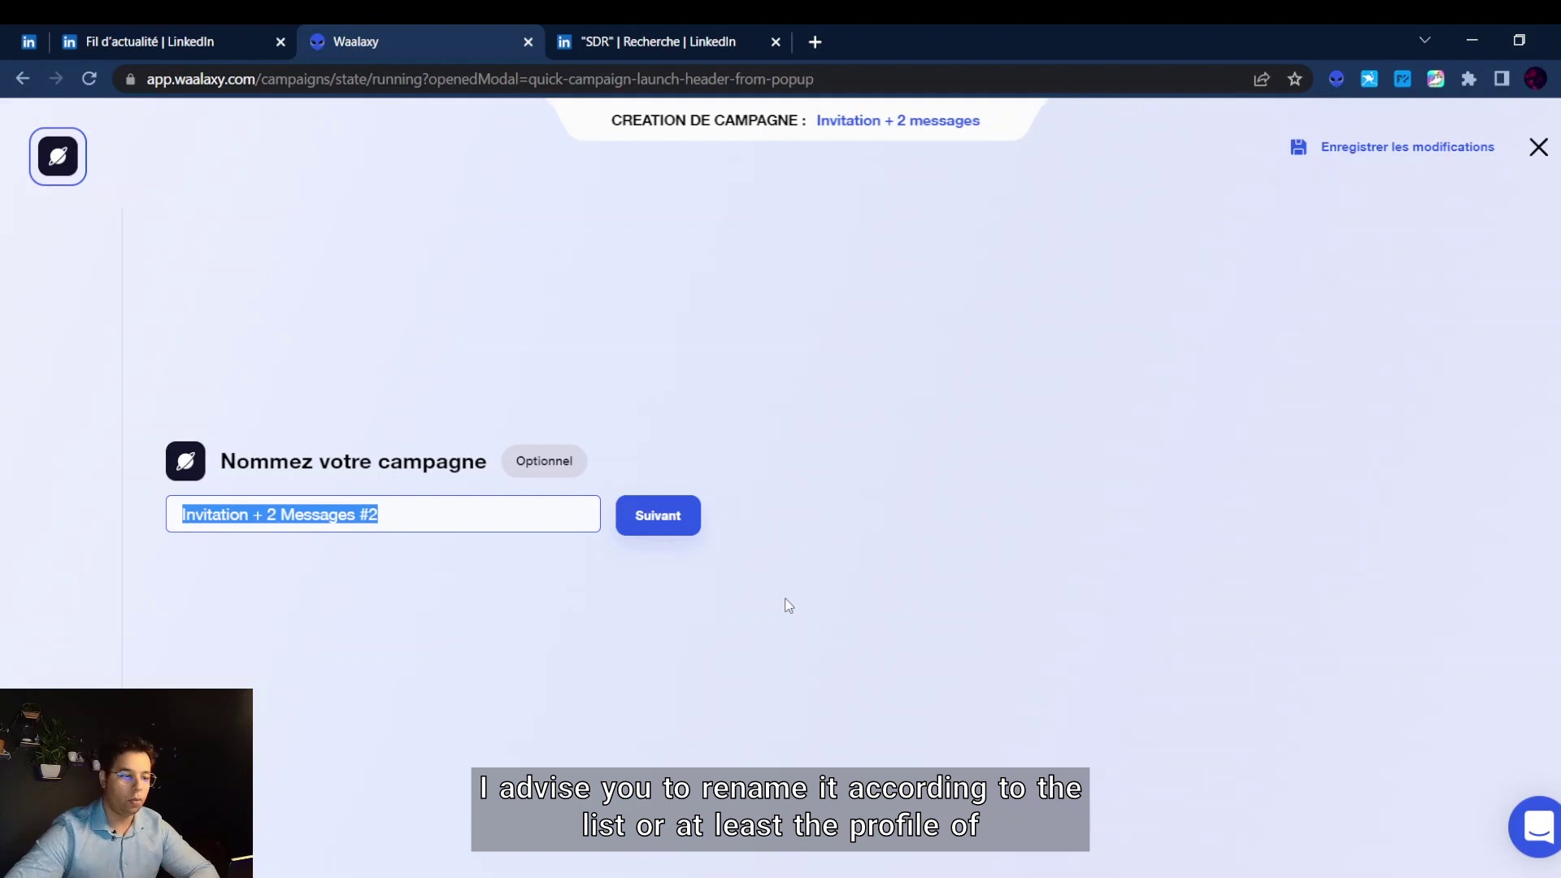
{"action": "type", "text": "S"}
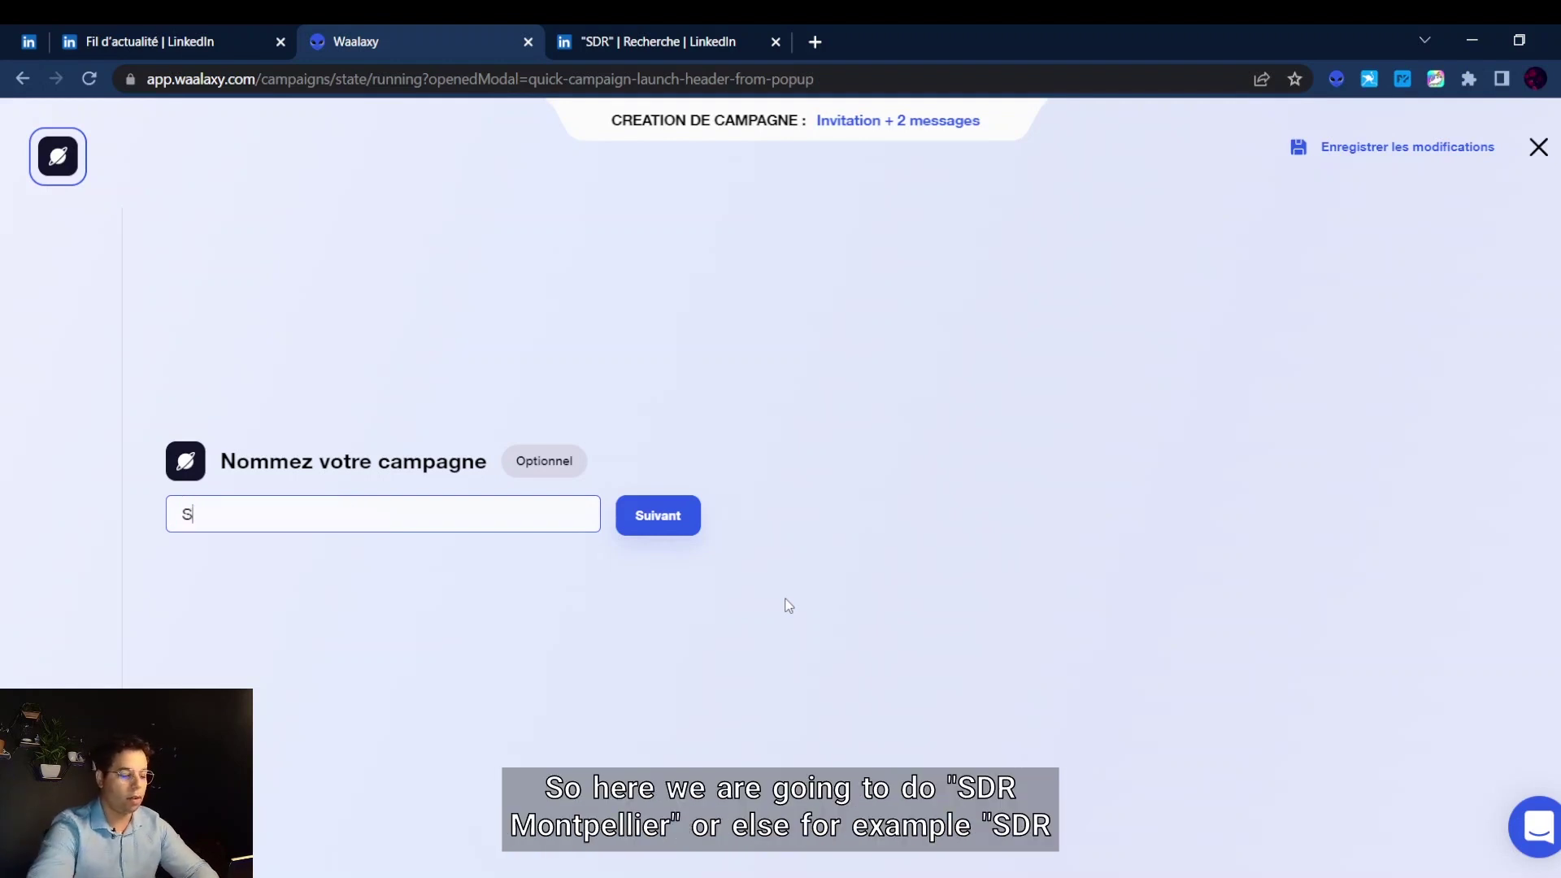
{"action": "type", "text": "DR MTP"}
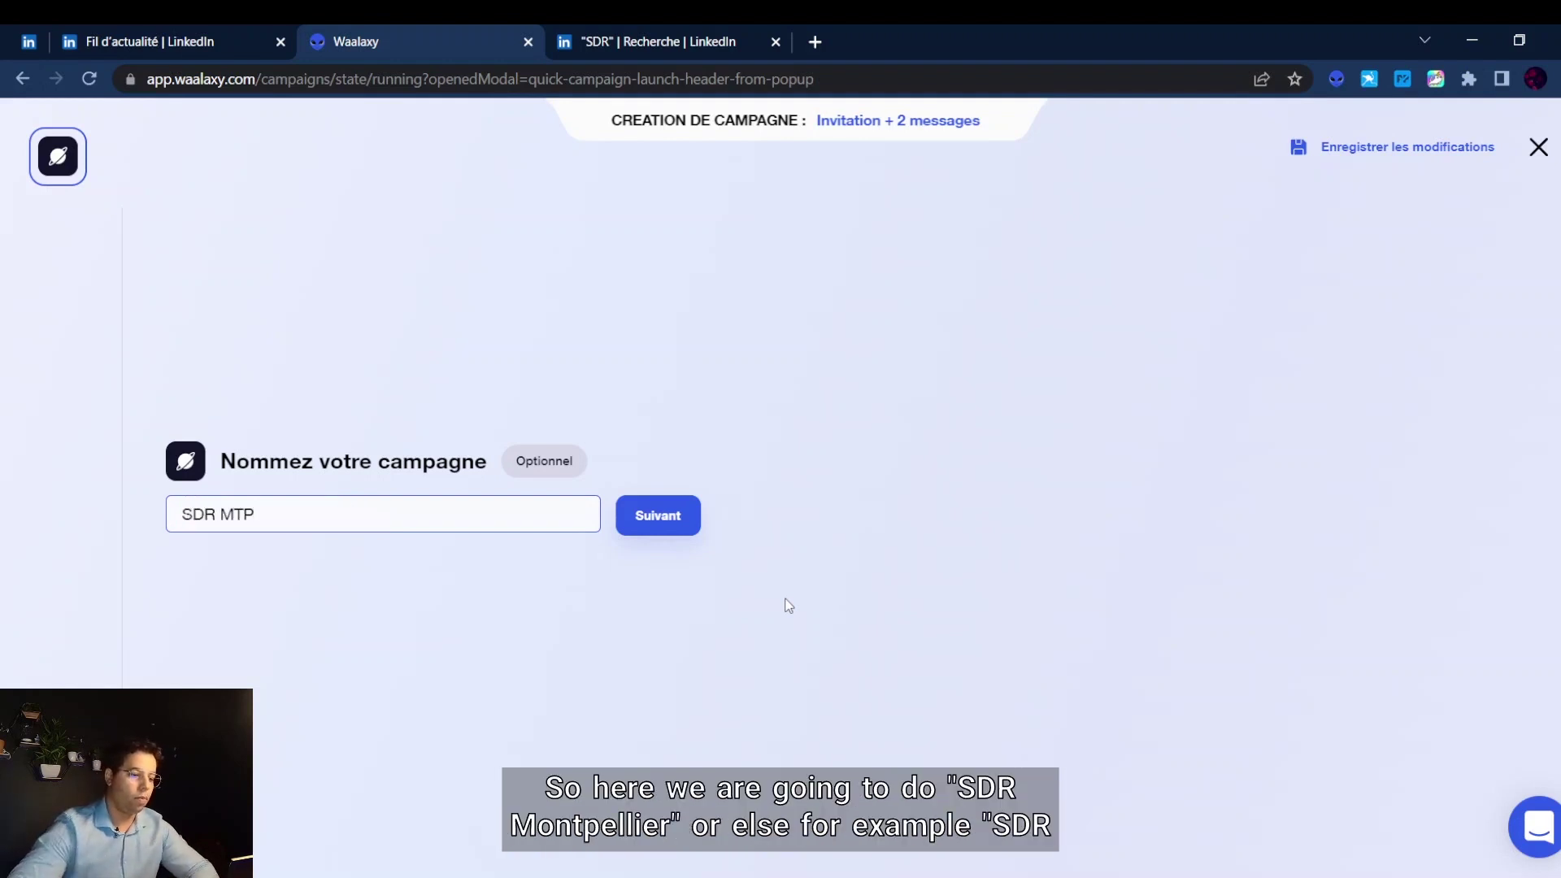
{"action": "key", "text": "BackSpace"}
{"action": "key", "text": "BackSpace"}
{"action": "key", "text": "BackSpace"}
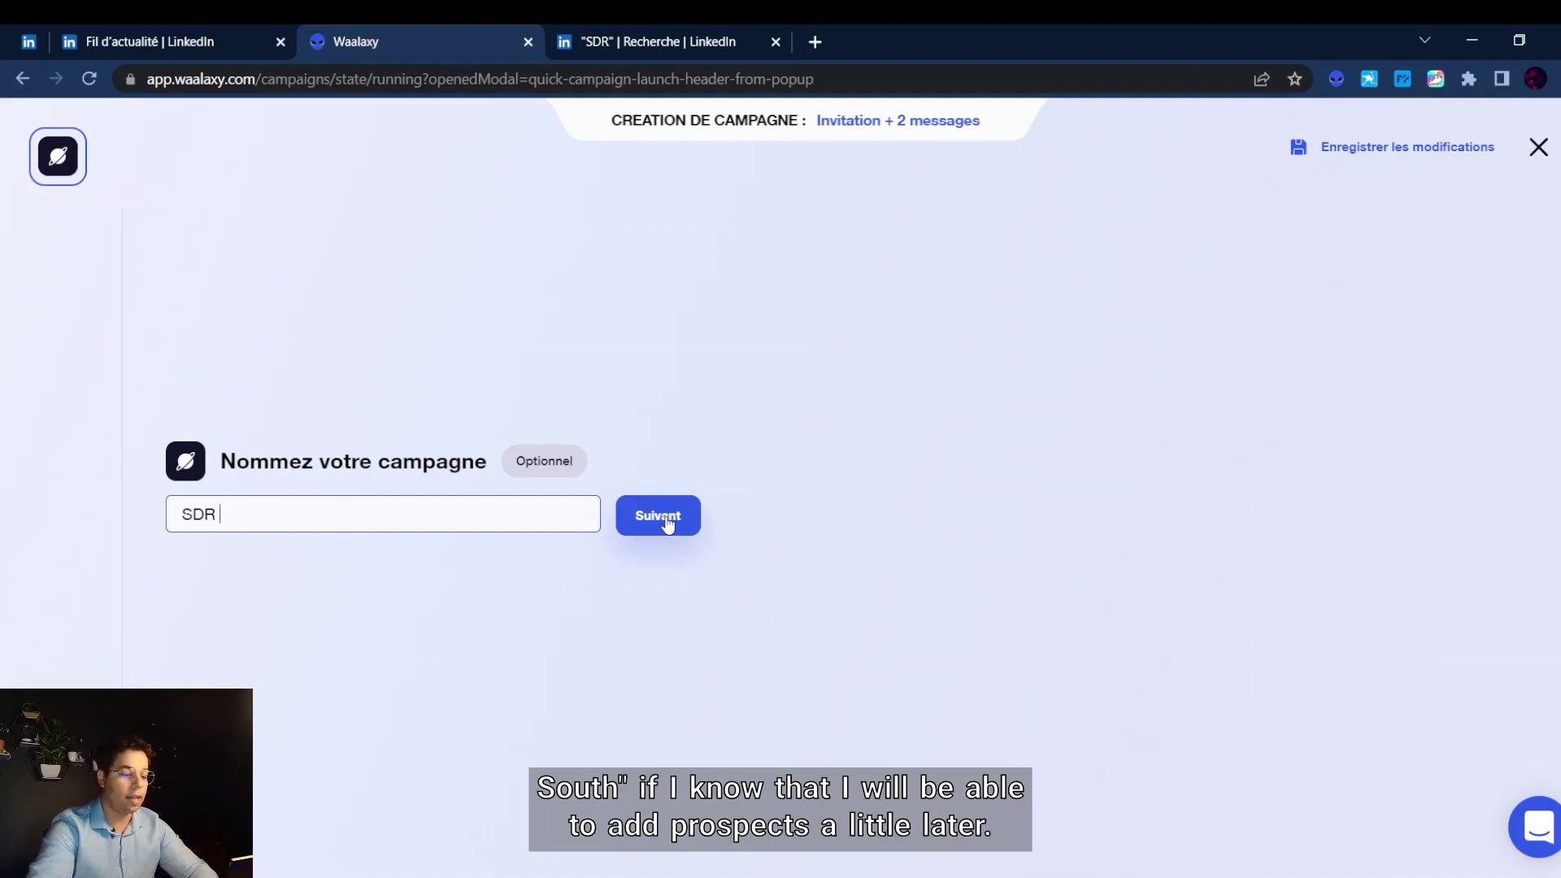
{"action": "type", "text": "SUD"}
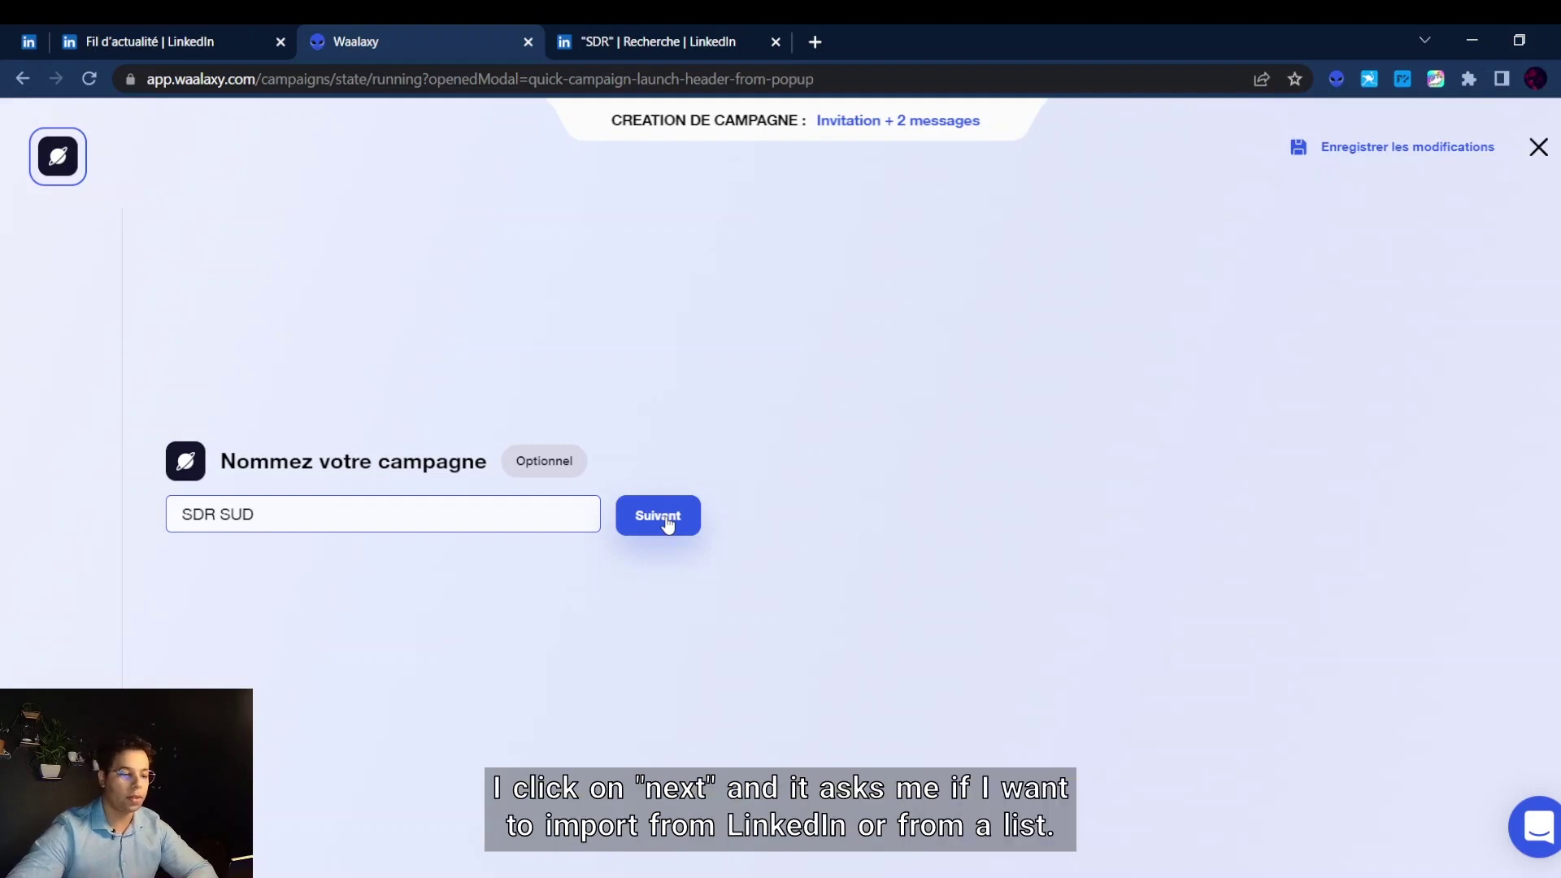
{"action": "left_click", "coordinate": [666, 524]}
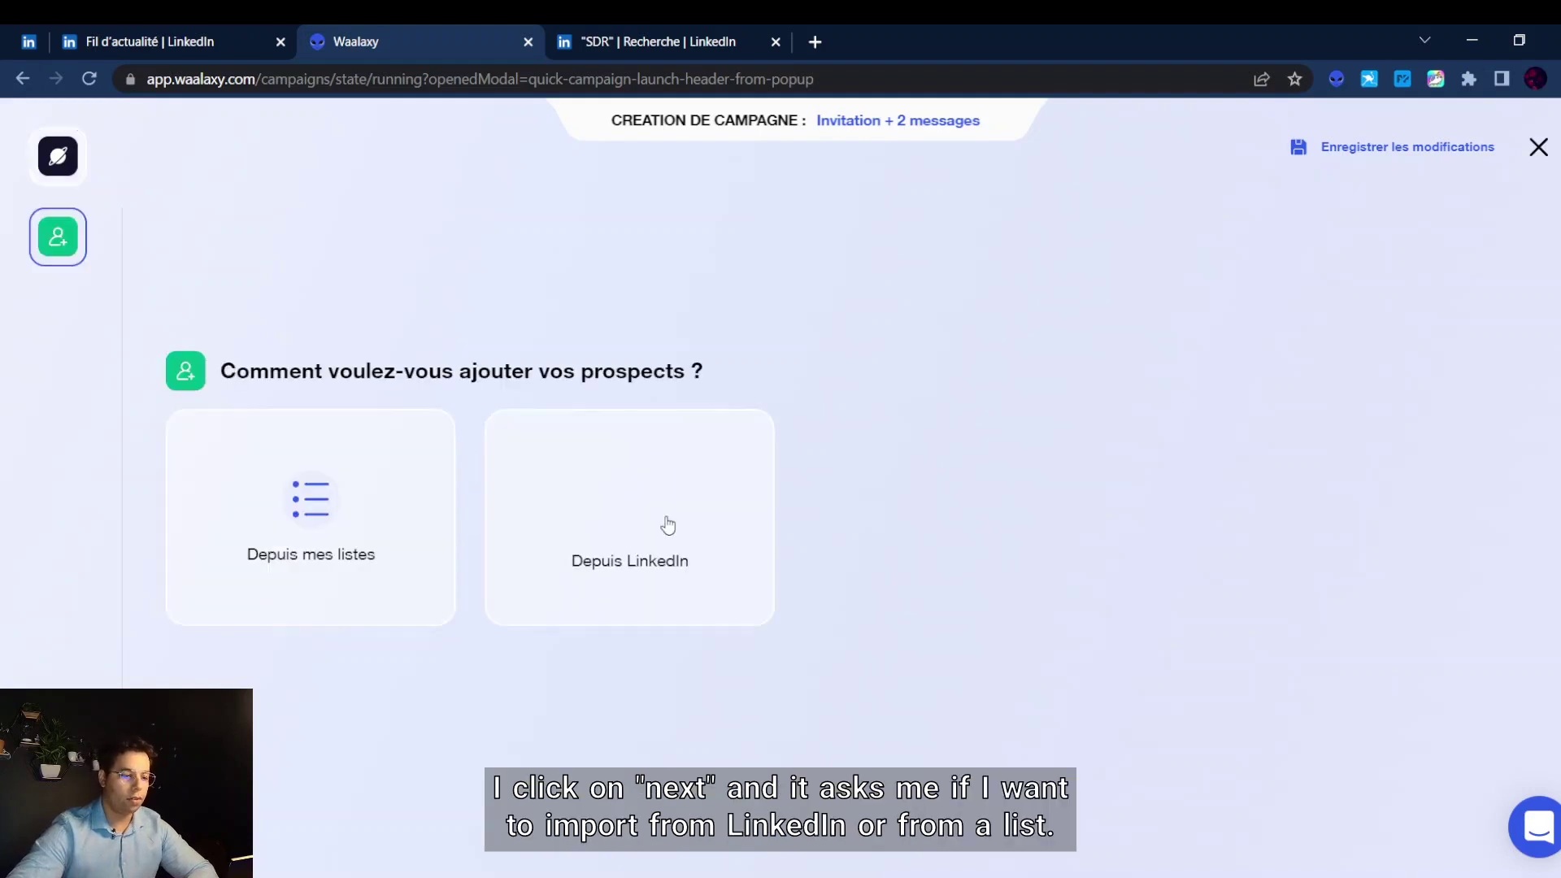
- Take prospects from the SDR MTP list, choosing to select them individually
{"action": "left_click", "coordinate": [364, 504]}
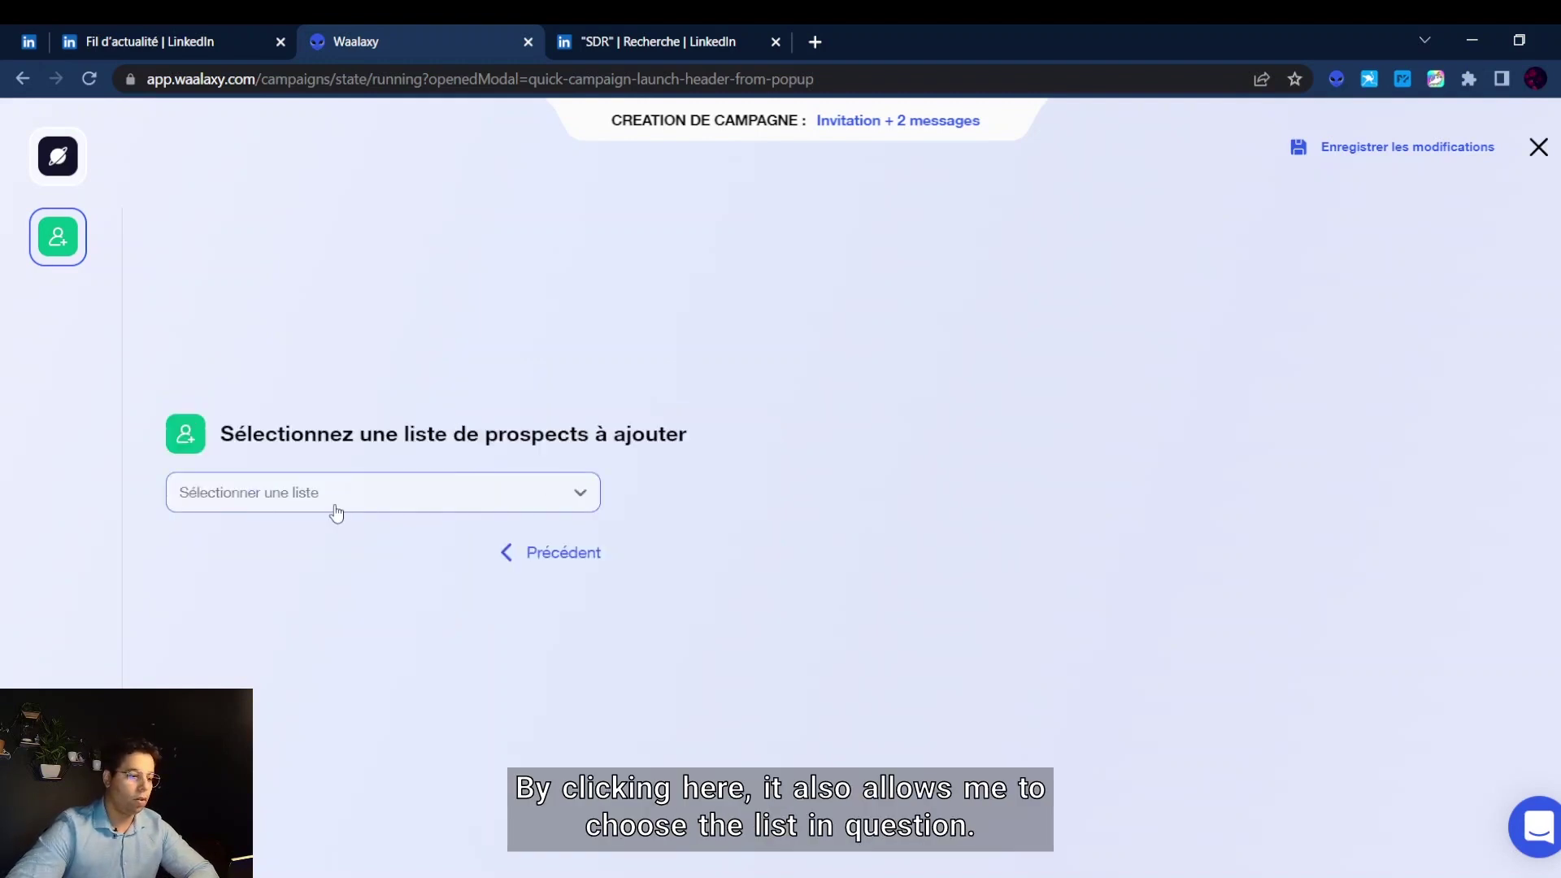
{"action": "left_click", "coordinate": [335, 513]}
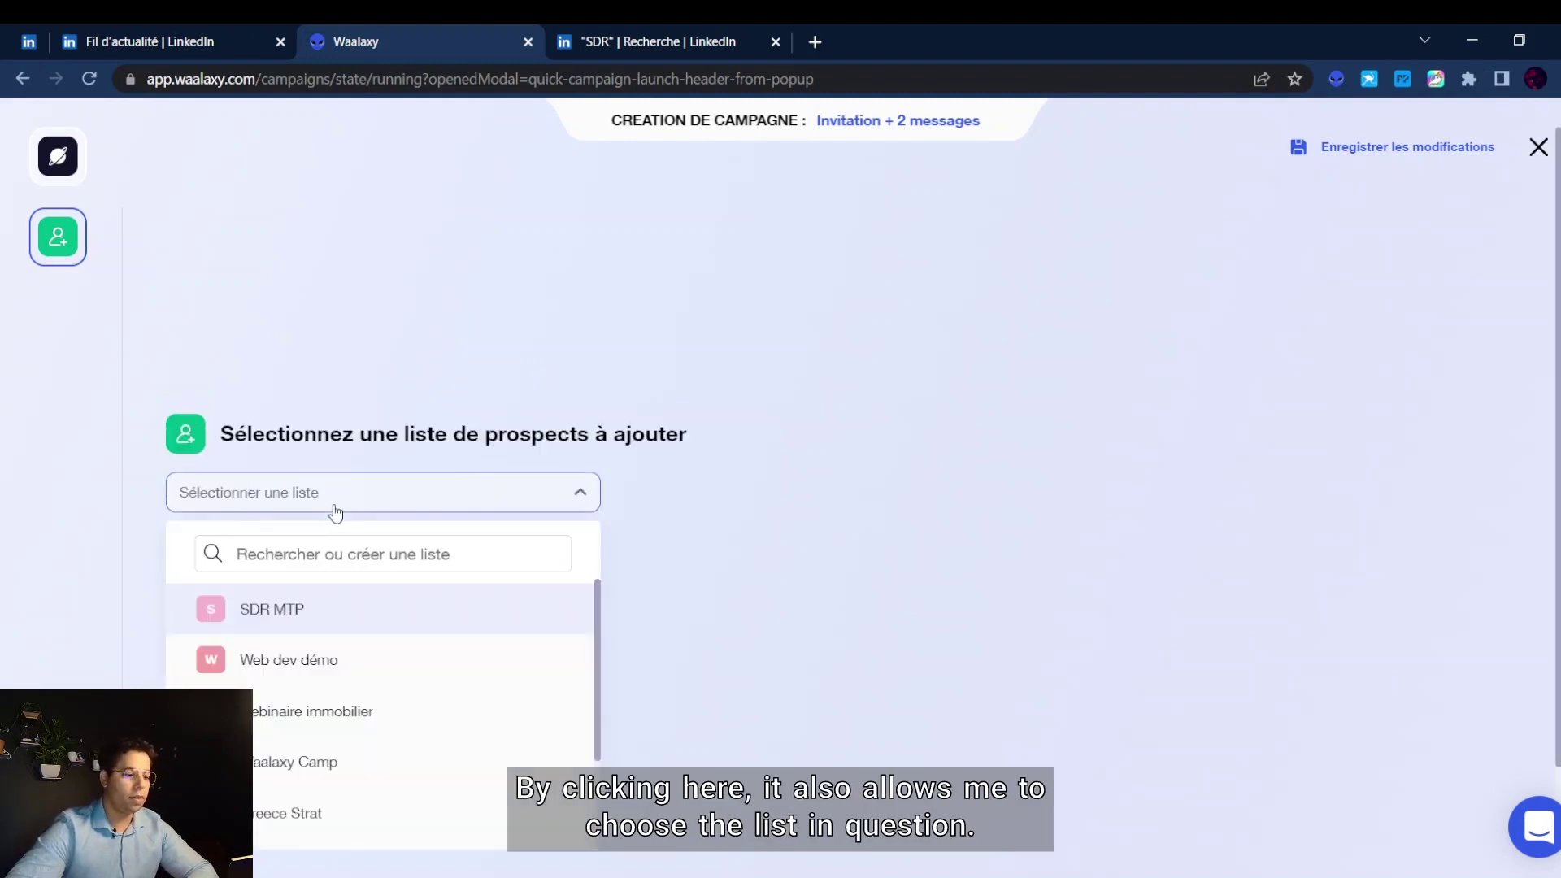
{"action": "left_click", "coordinate": [294, 608]}
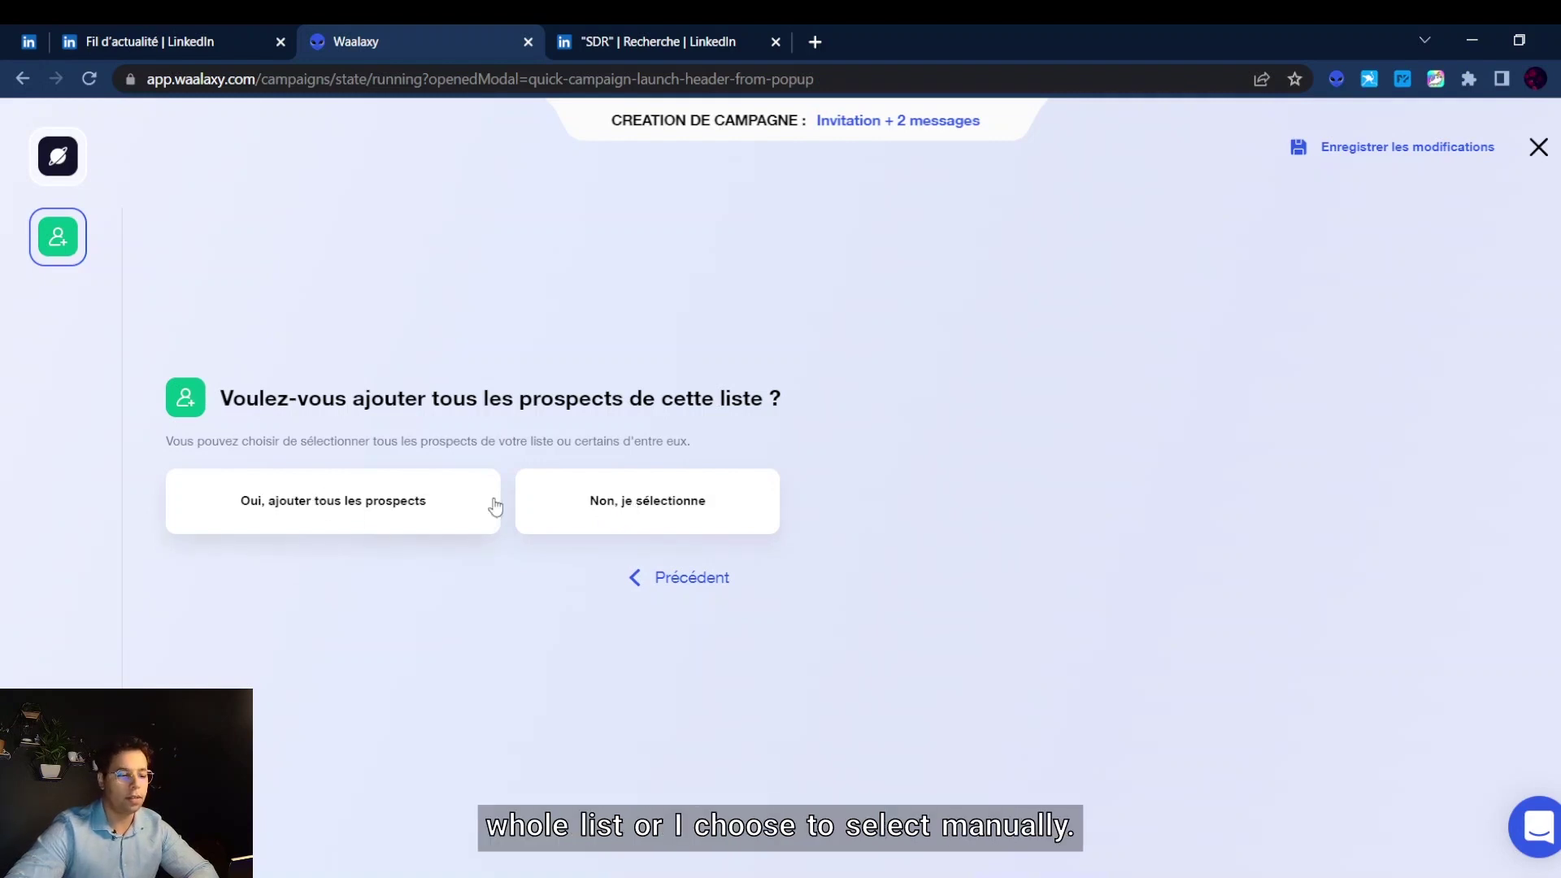
{"action": "left_click", "coordinate": [613, 512]}
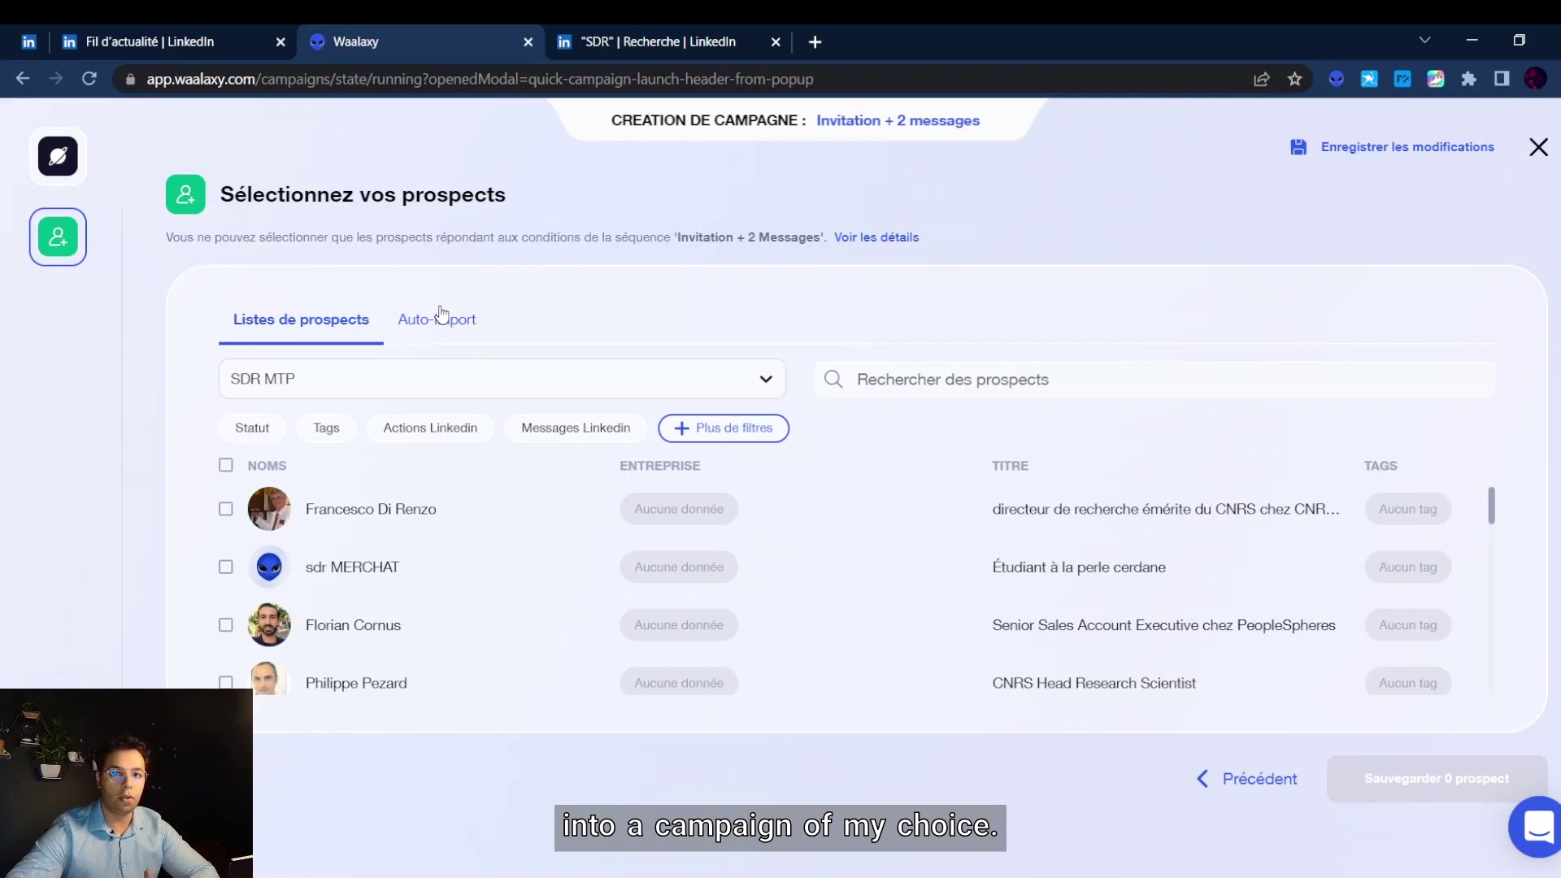
- Switch to the Auto-import tab to view the automatic prospect import triggers
{"action": "left_click", "coordinate": [426, 322]}
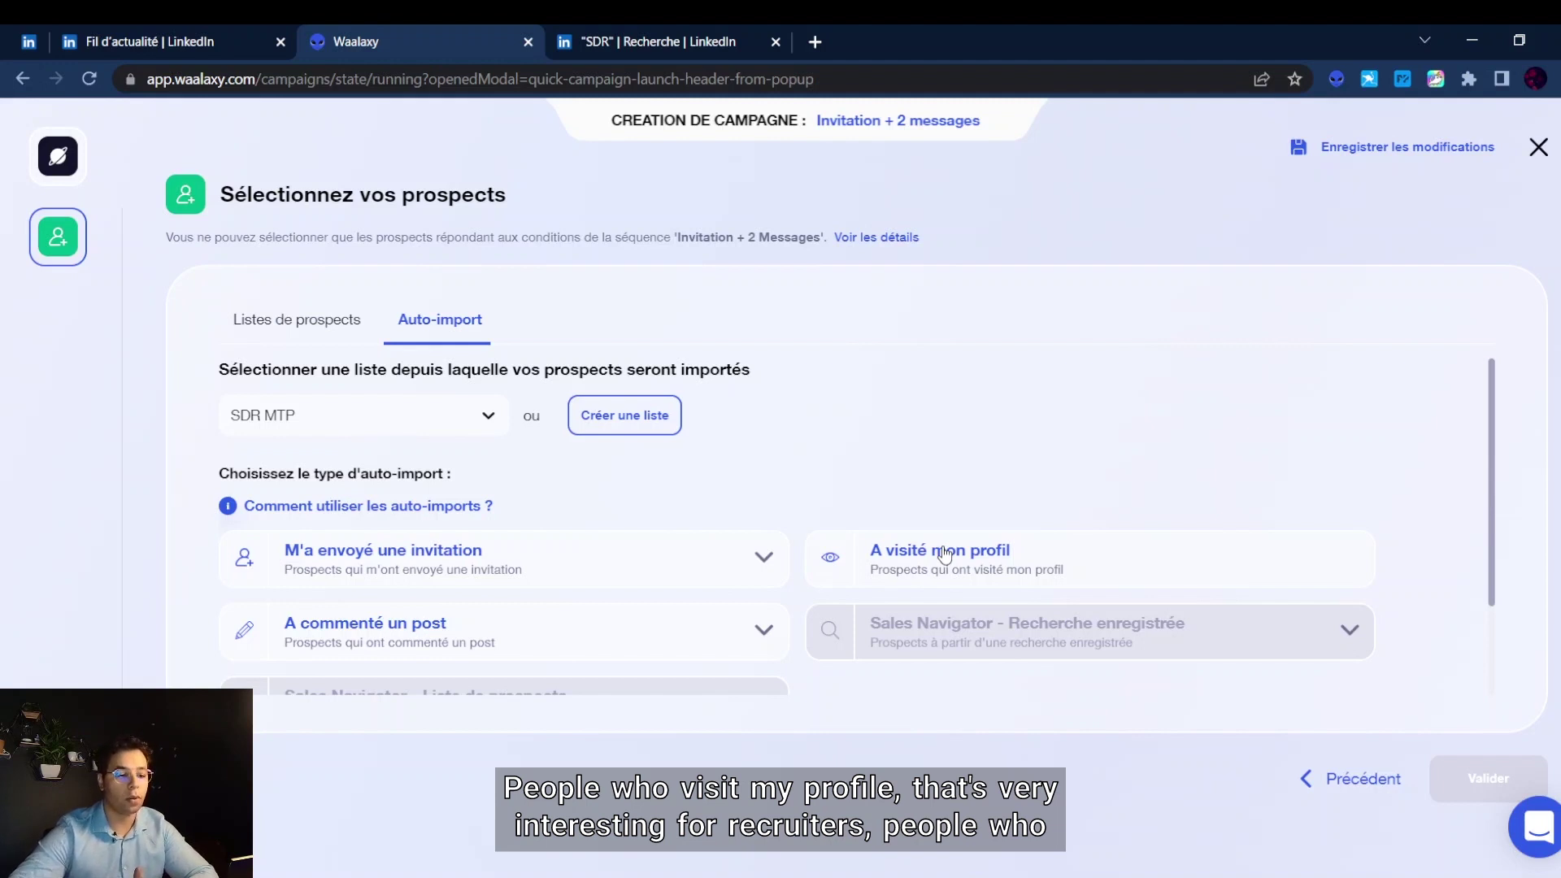
{"action": "scroll", "coordinate": [912, 478], "scroll_direction": "down", "scroll_amount": 1}
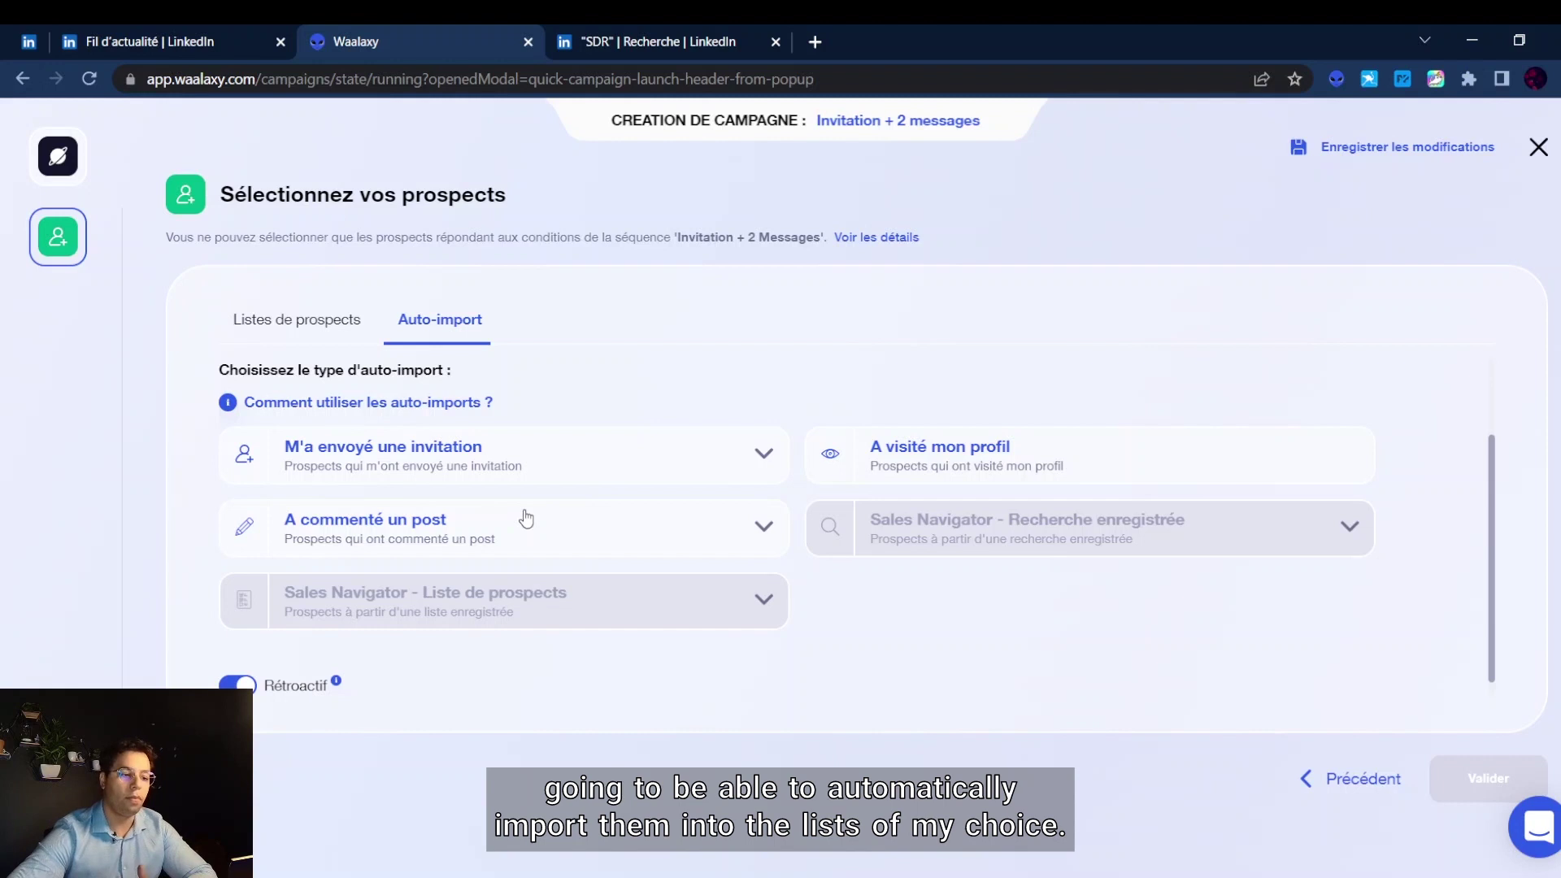
{"action": "scroll", "coordinate": [526, 518], "scroll_direction": "up", "scroll_amount": 2}
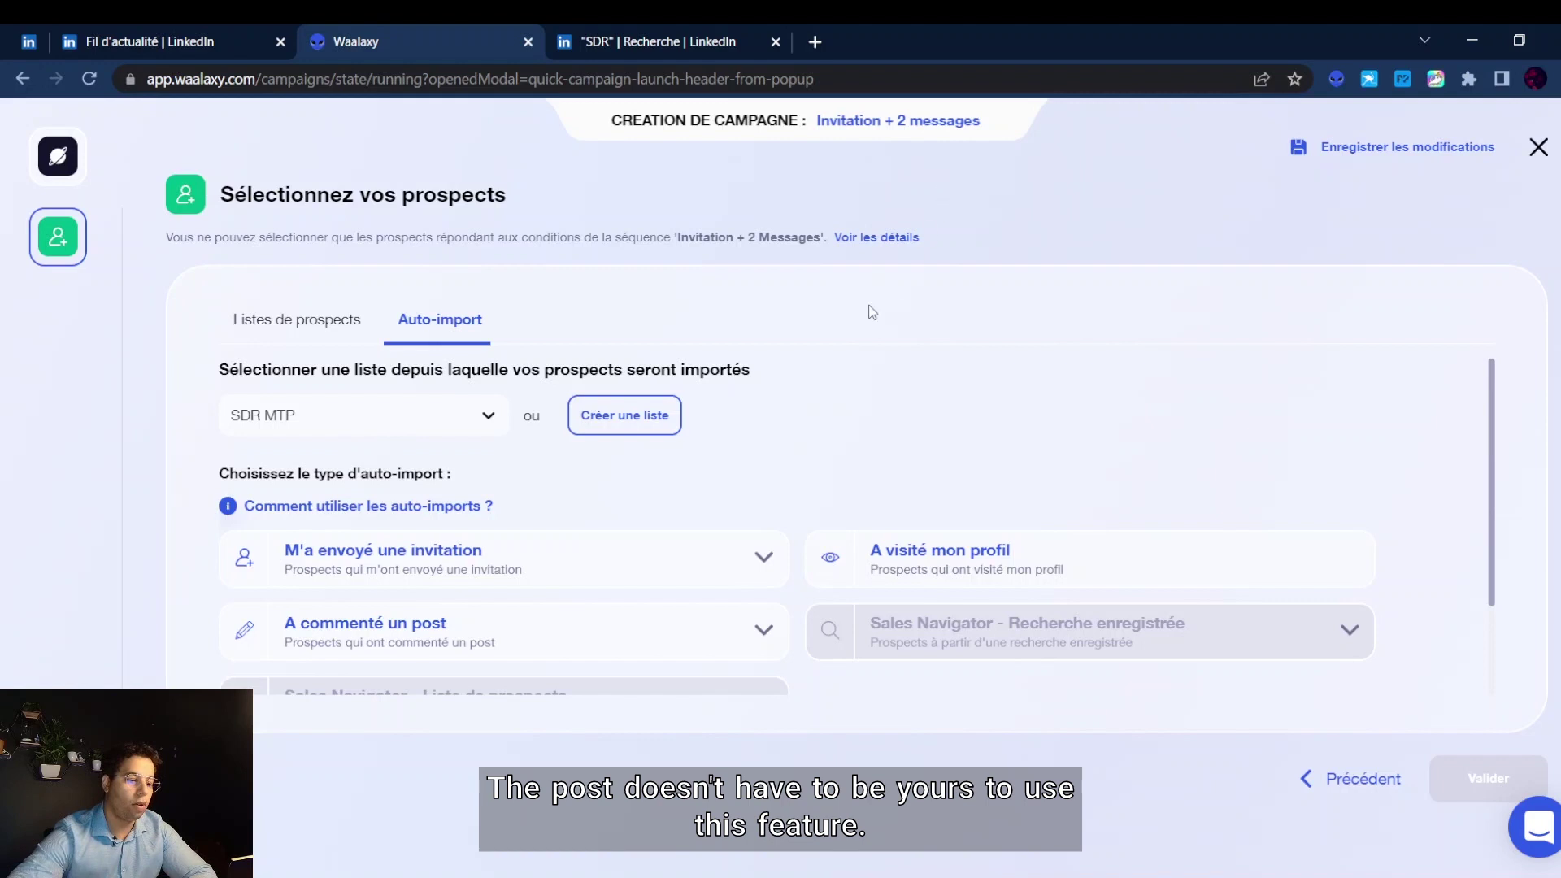
{"action": "scroll", "coordinate": [637, 530], "scroll_direction": "down", "scroll_amount": 1}
- Expand the 'A commenté un post' option and click into its post URL field
{"action": "left_click", "coordinate": [616, 509]}
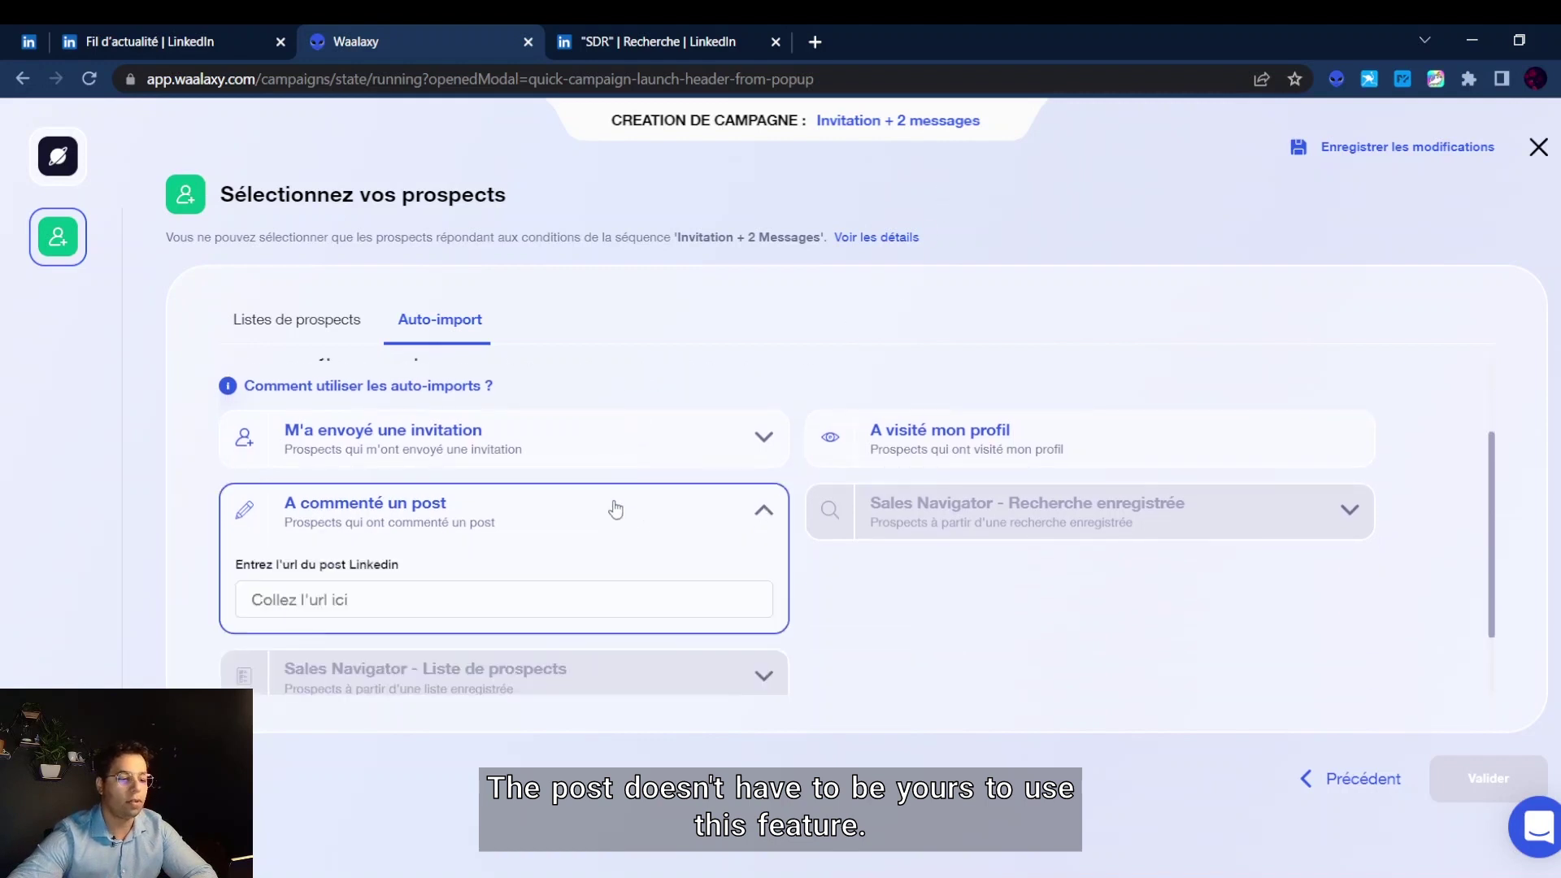
{"action": "left_click", "coordinate": [274, 596]}
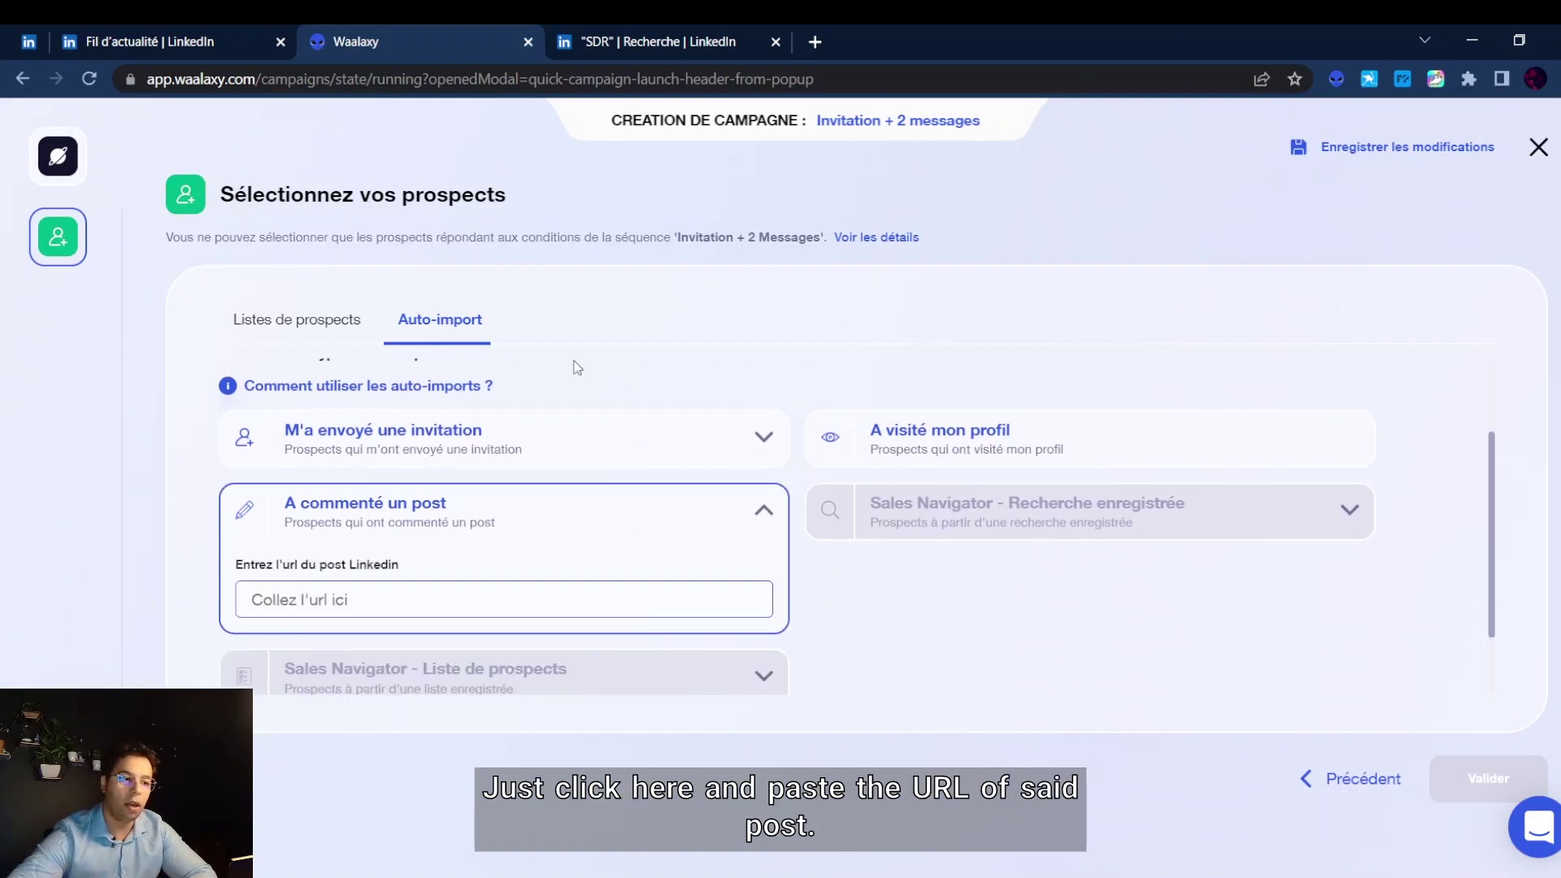
{"action": "scroll", "coordinate": [475, 538], "scroll_direction": "down", "scroll_amount": 1}
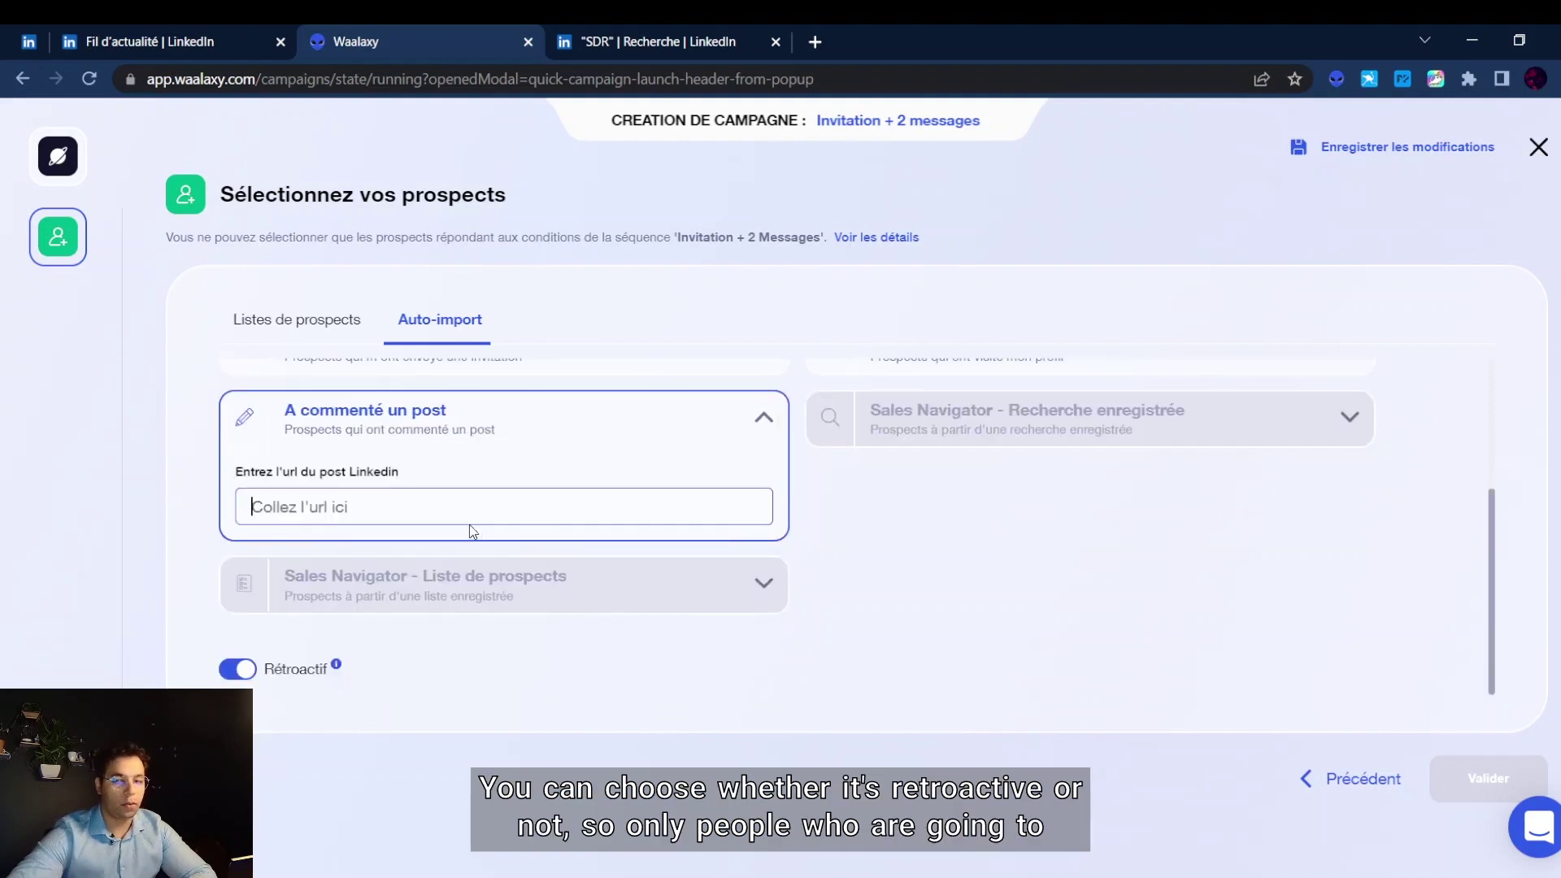
{"action": "left_click", "coordinate": [421, 491]}
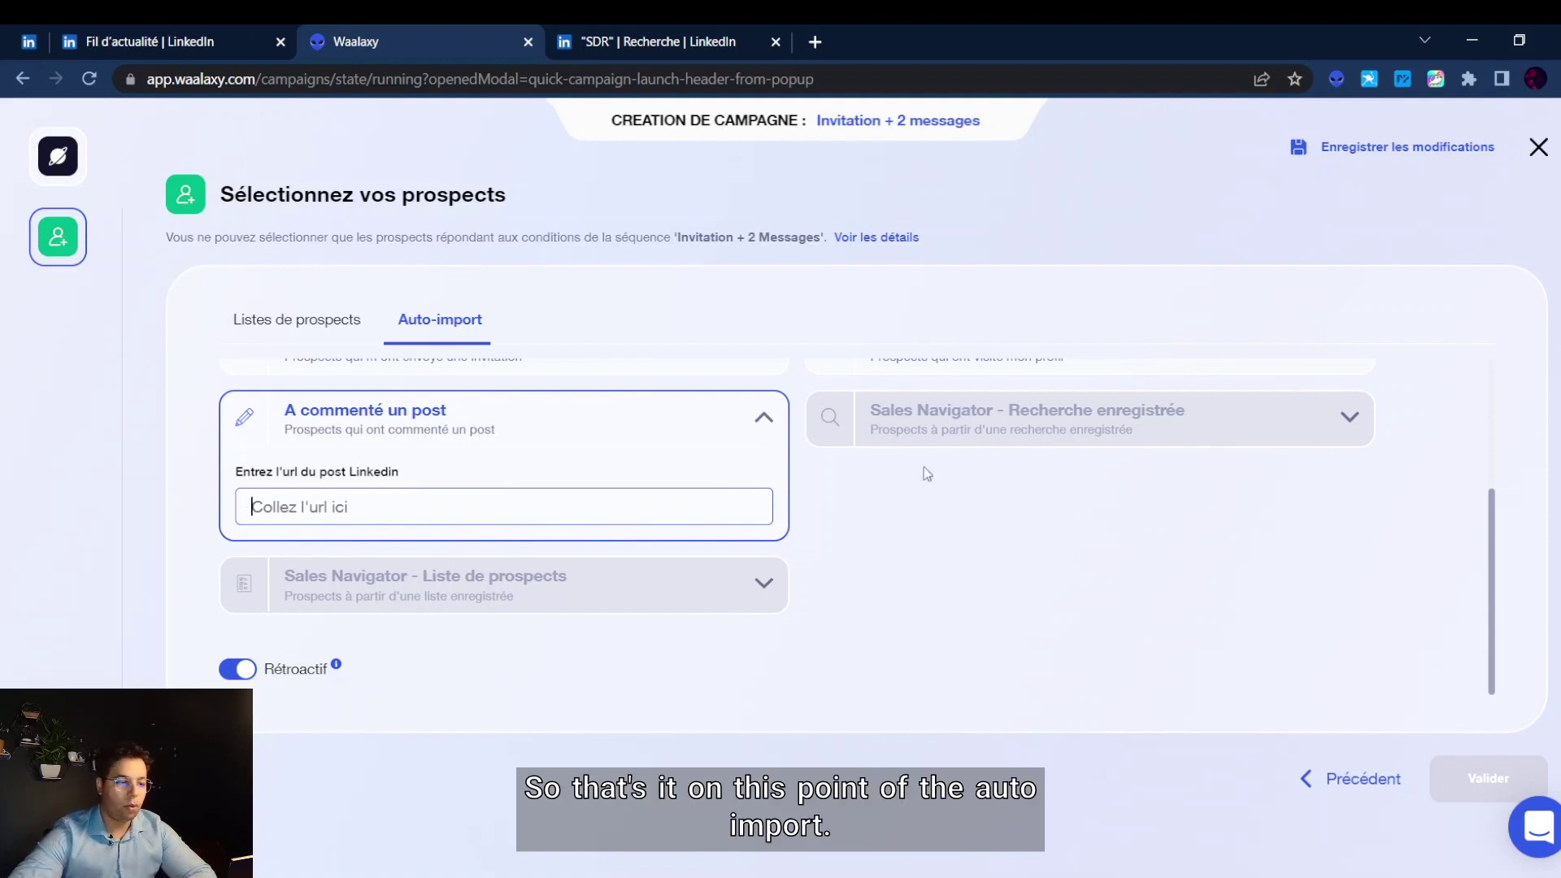
{"action": "scroll", "coordinate": [659, 429], "scroll_direction": "up", "scroll_amount": 3}
- Add all the list's prospects with no invitation note, keeping the 1-day delay
{"action": "left_click", "coordinate": [1331, 794]}
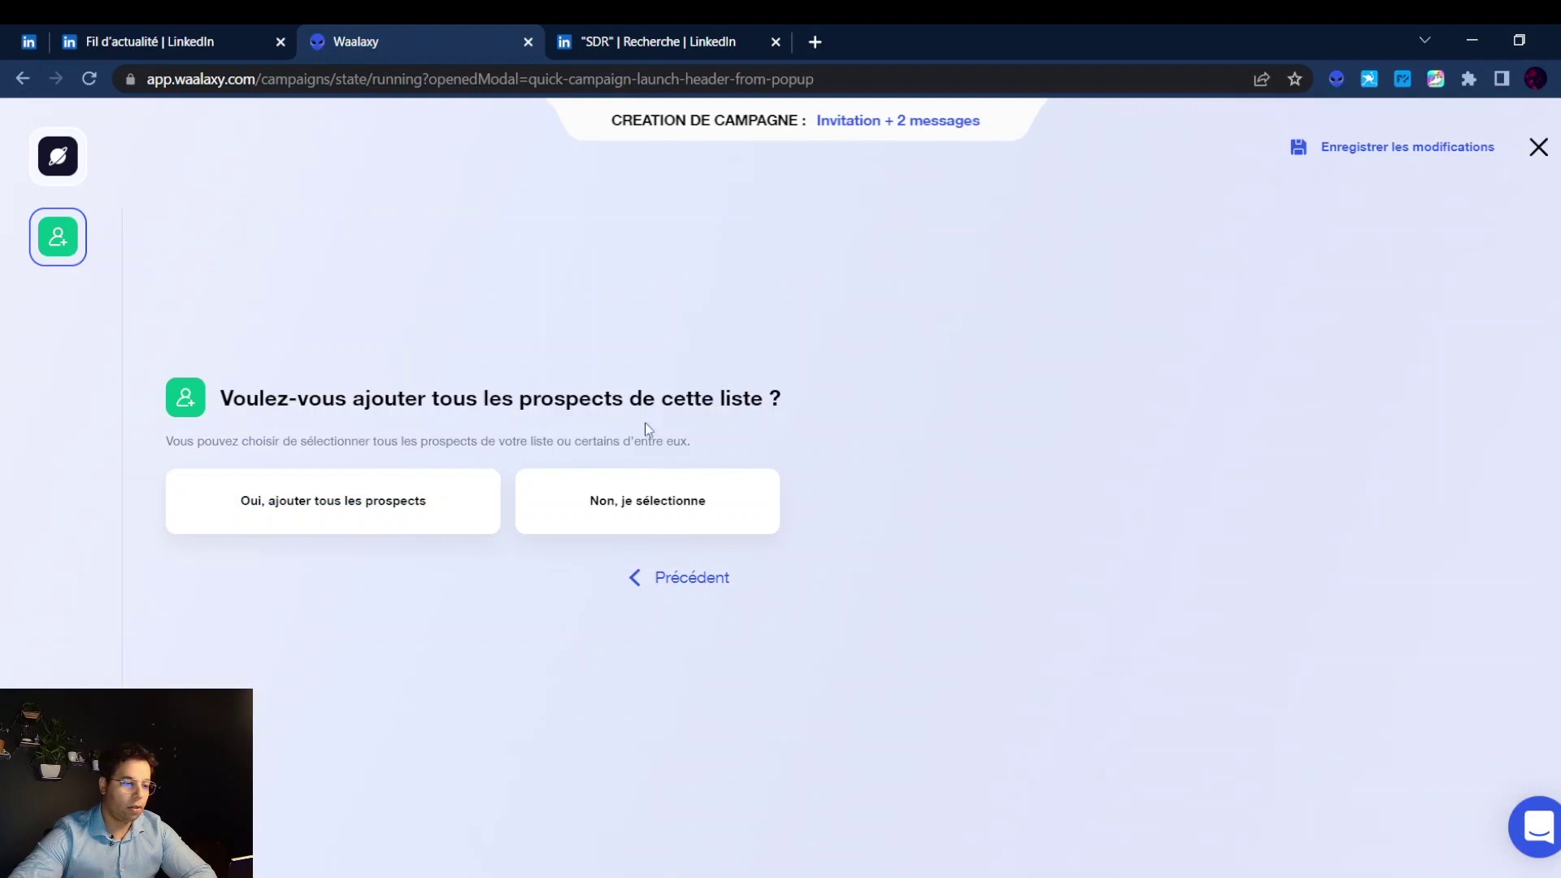
{"action": "left_click", "coordinate": [349, 533]}
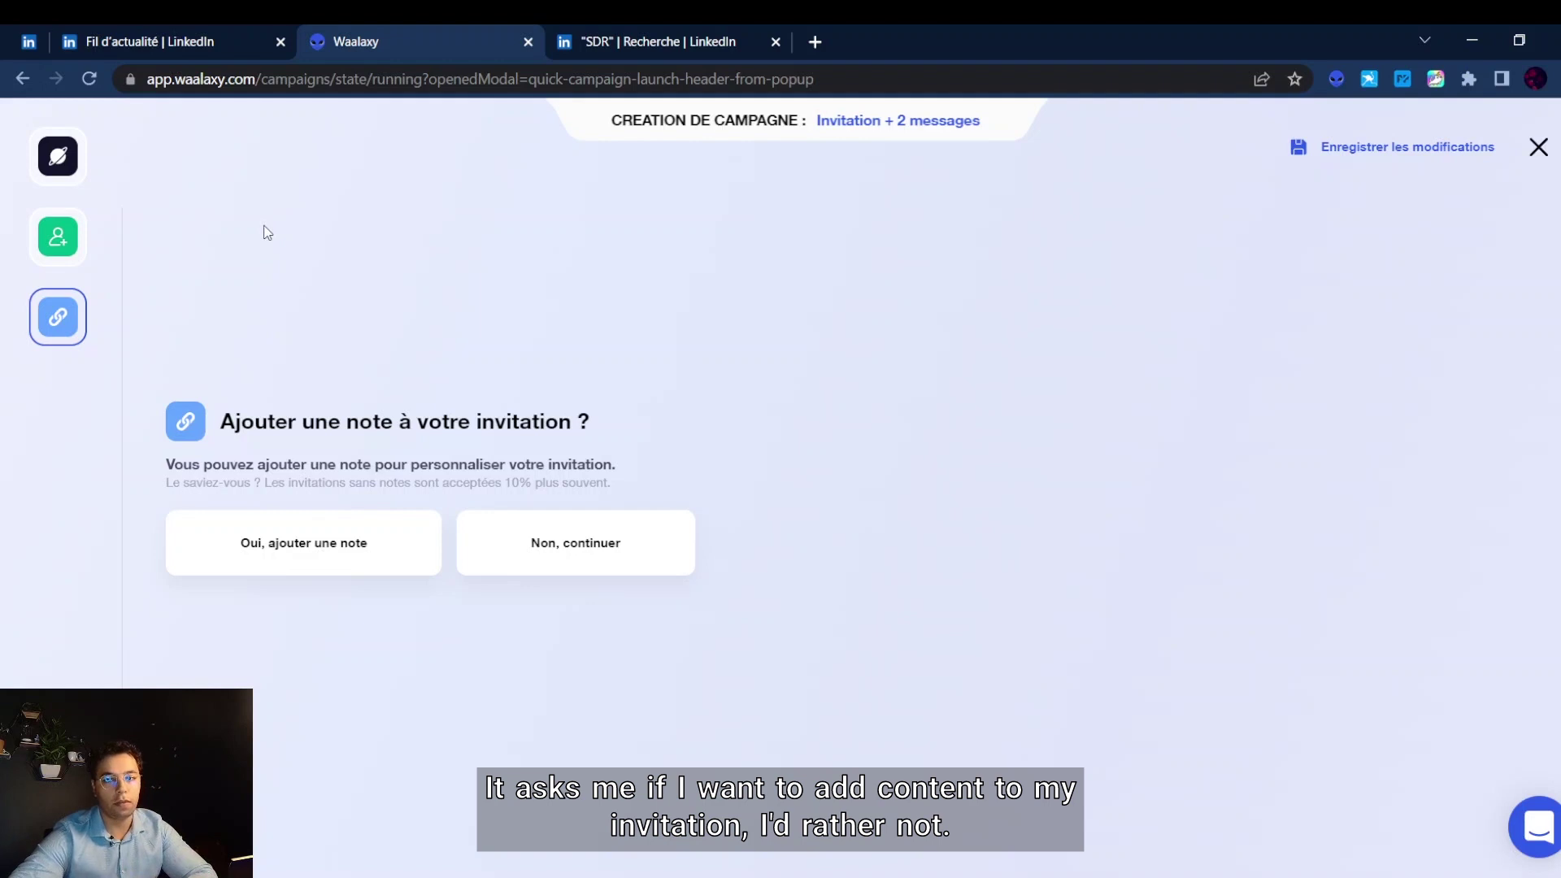
{"action": "left_click", "coordinate": [576, 551]}
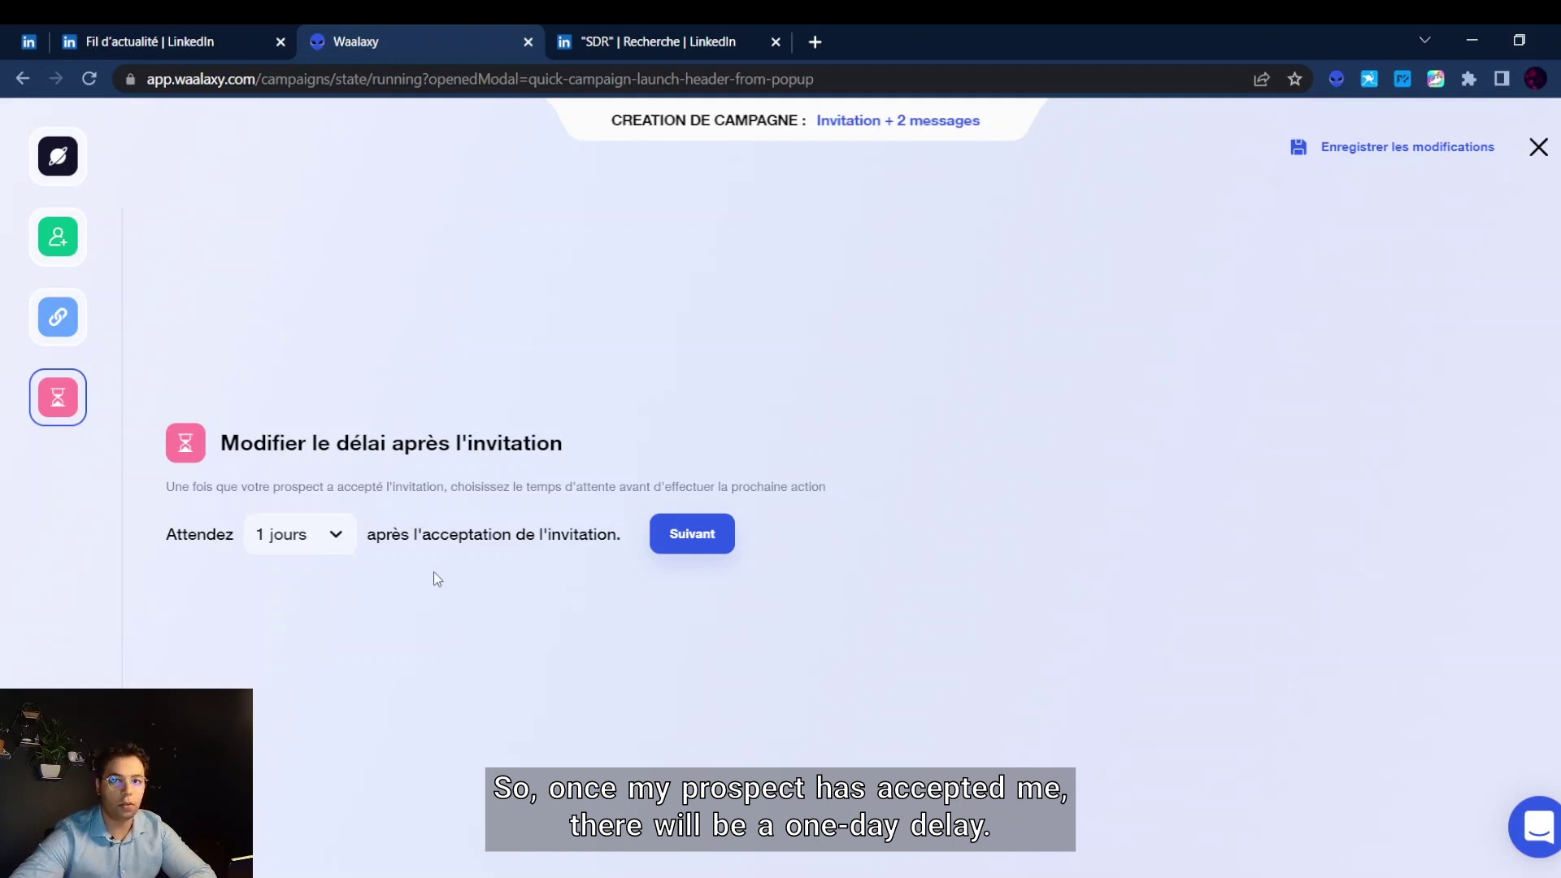
{"action": "left_click", "coordinate": [683, 534]}
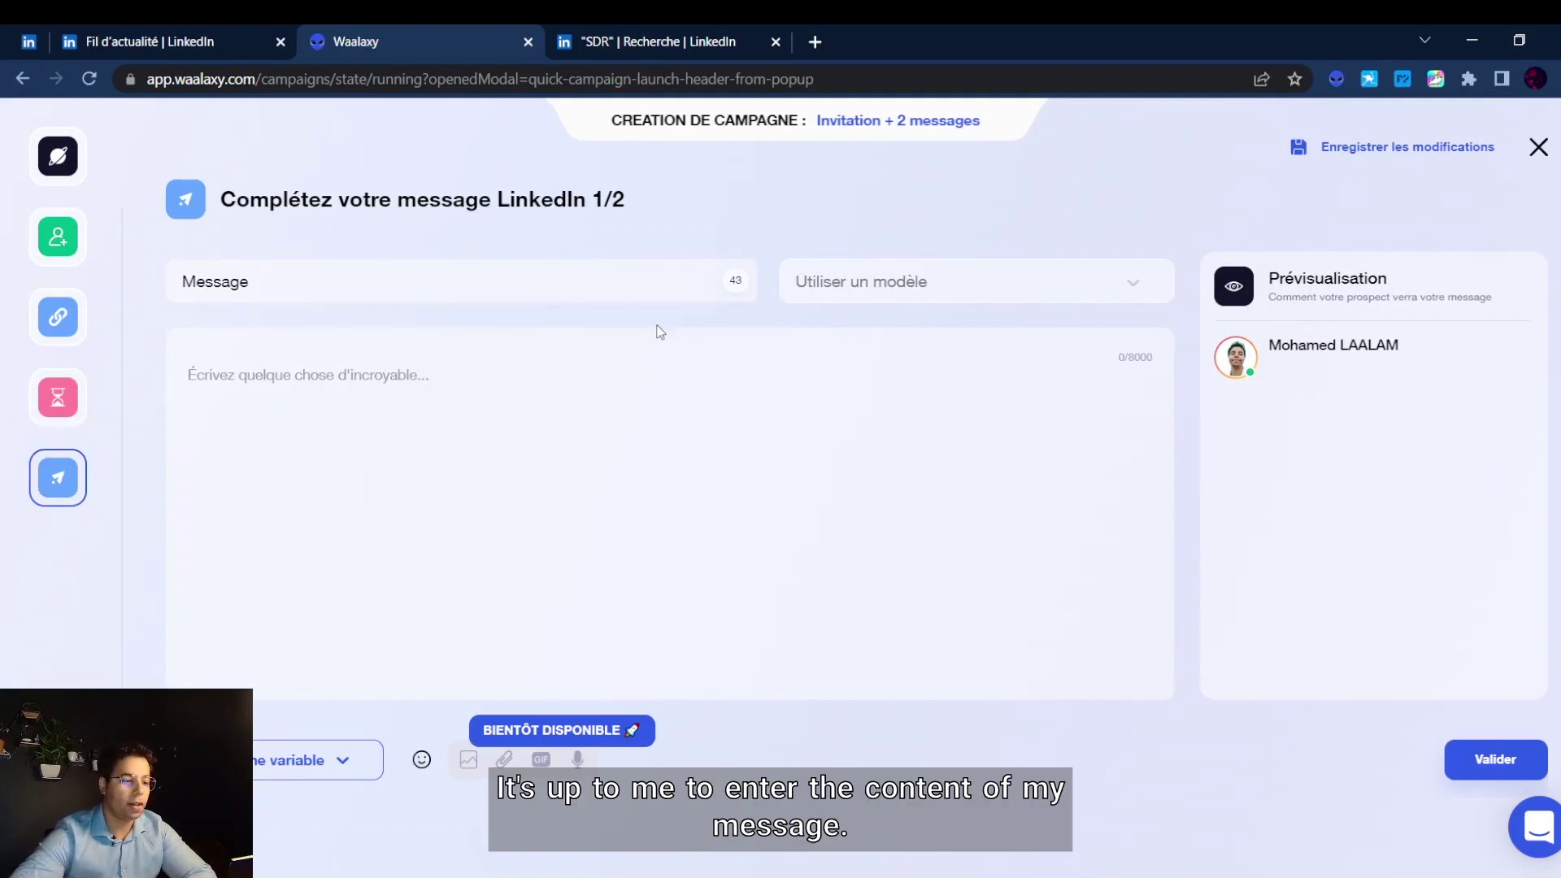
- Load the 'Message 2 "mediumheat" Greece' template into the first LinkedIn message and validate it
{"action": "left_click", "coordinate": [358, 761]}
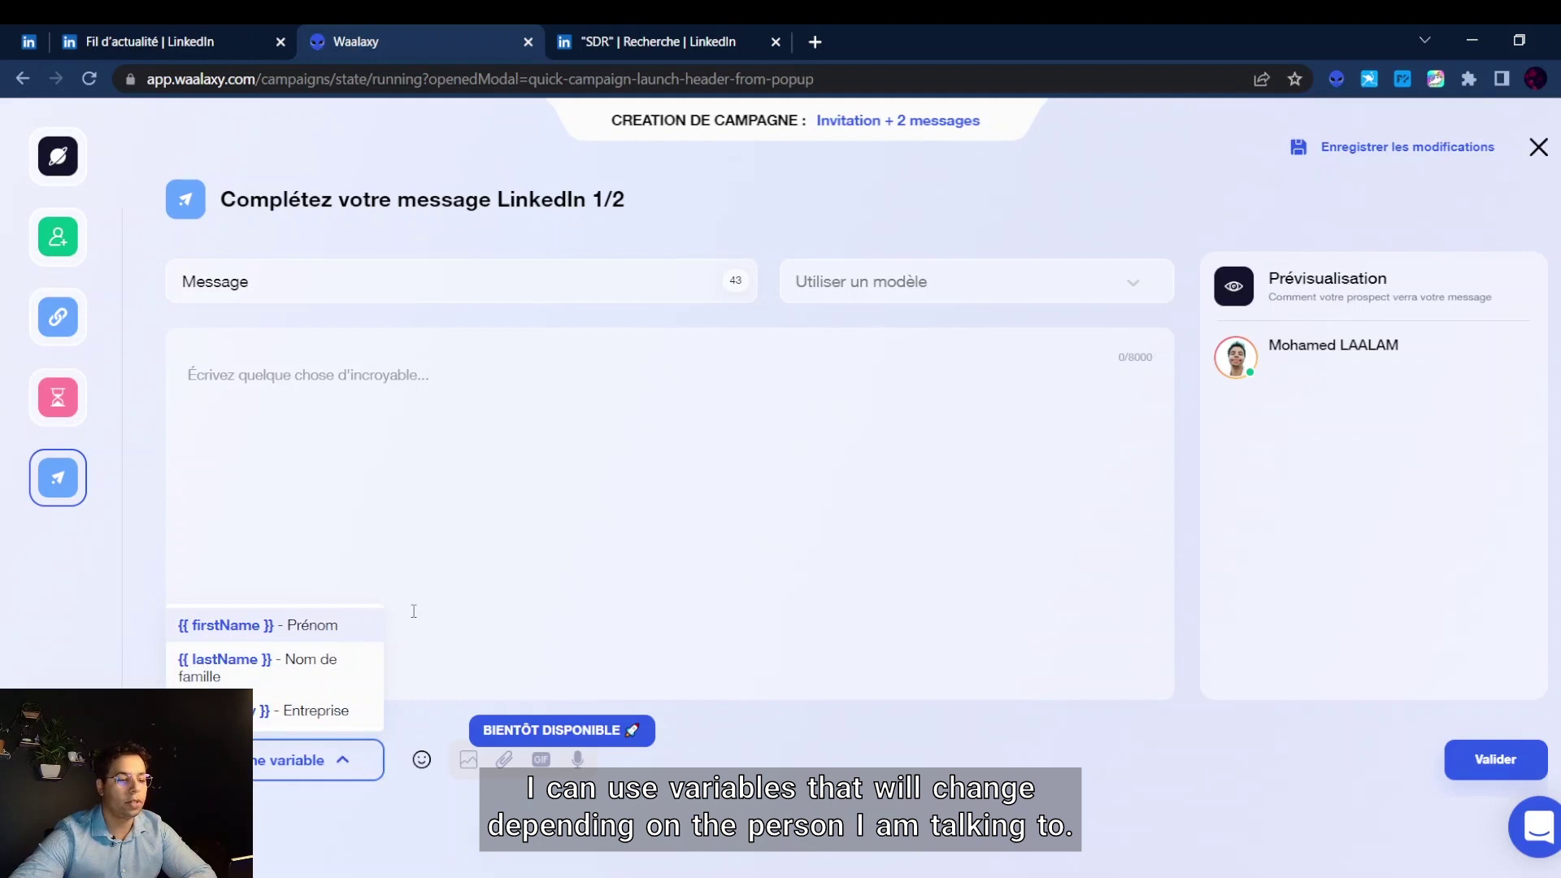
{"action": "left_click", "coordinate": [892, 289]}
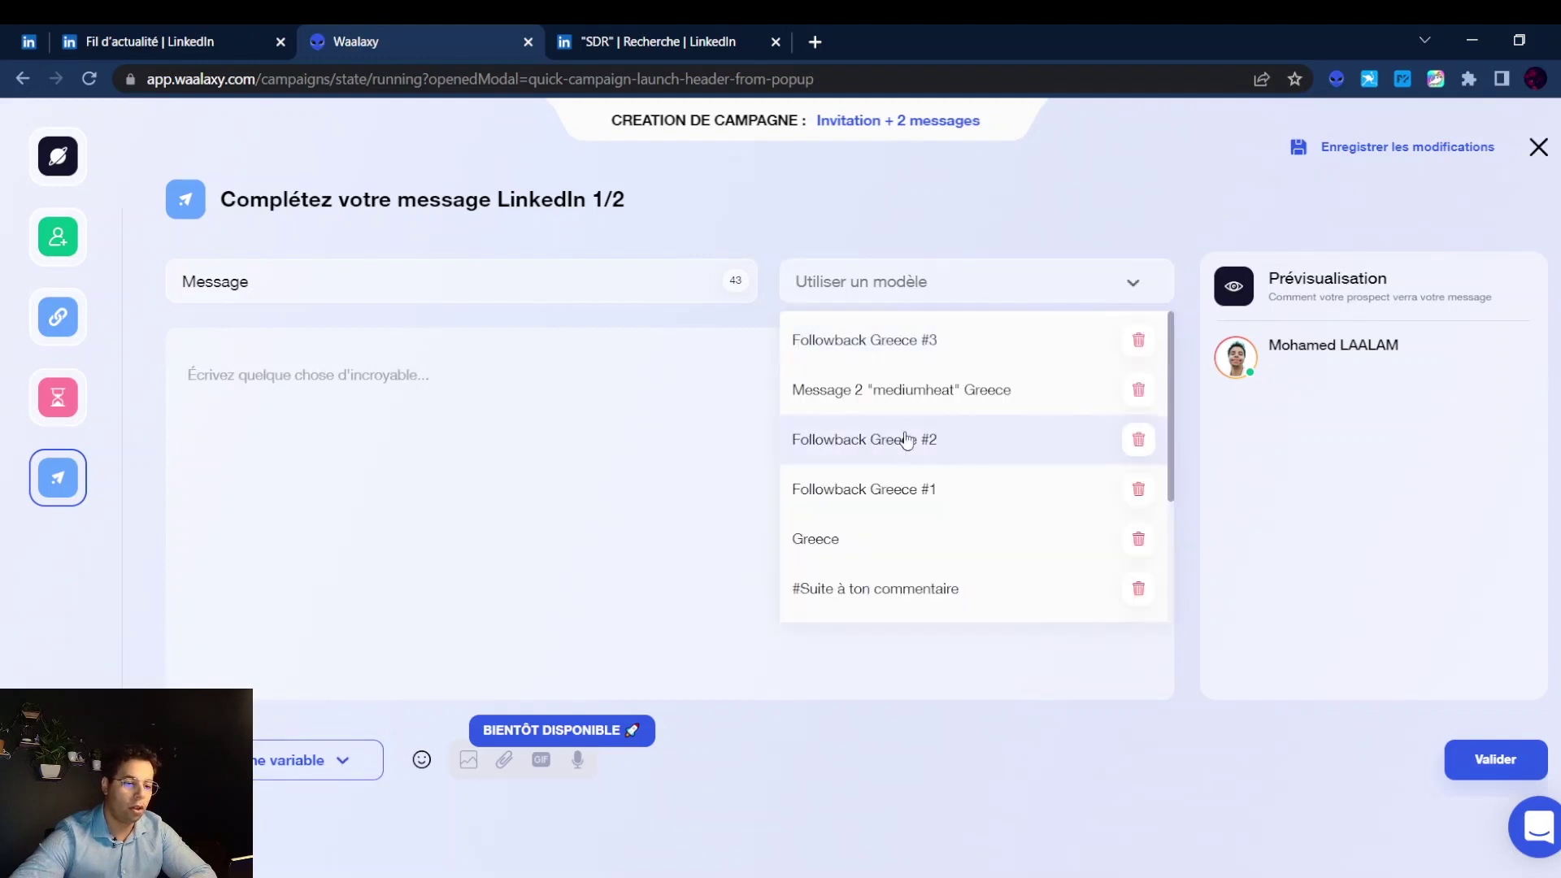
{"action": "left_click", "coordinate": [870, 393]}
{"action": "scroll", "coordinate": [532, 416], "scroll_direction": "down", "scroll_amount": 1}
{"action": "scroll", "coordinate": [534, 422], "scroll_direction": "up", "scroll_amount": 1}
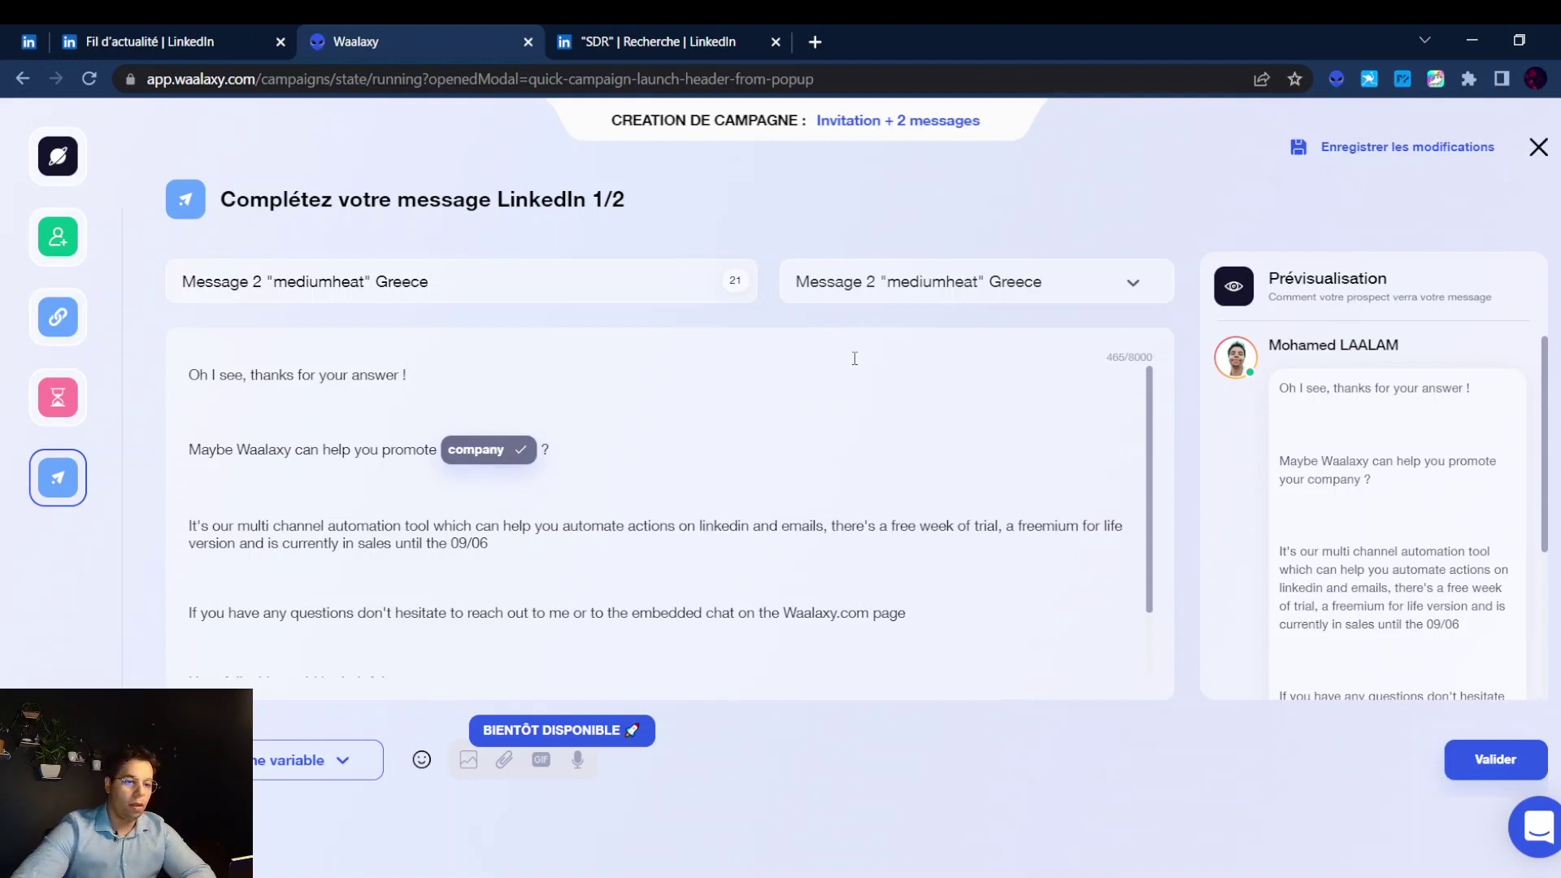
{"action": "left_click", "coordinate": [894, 287]}
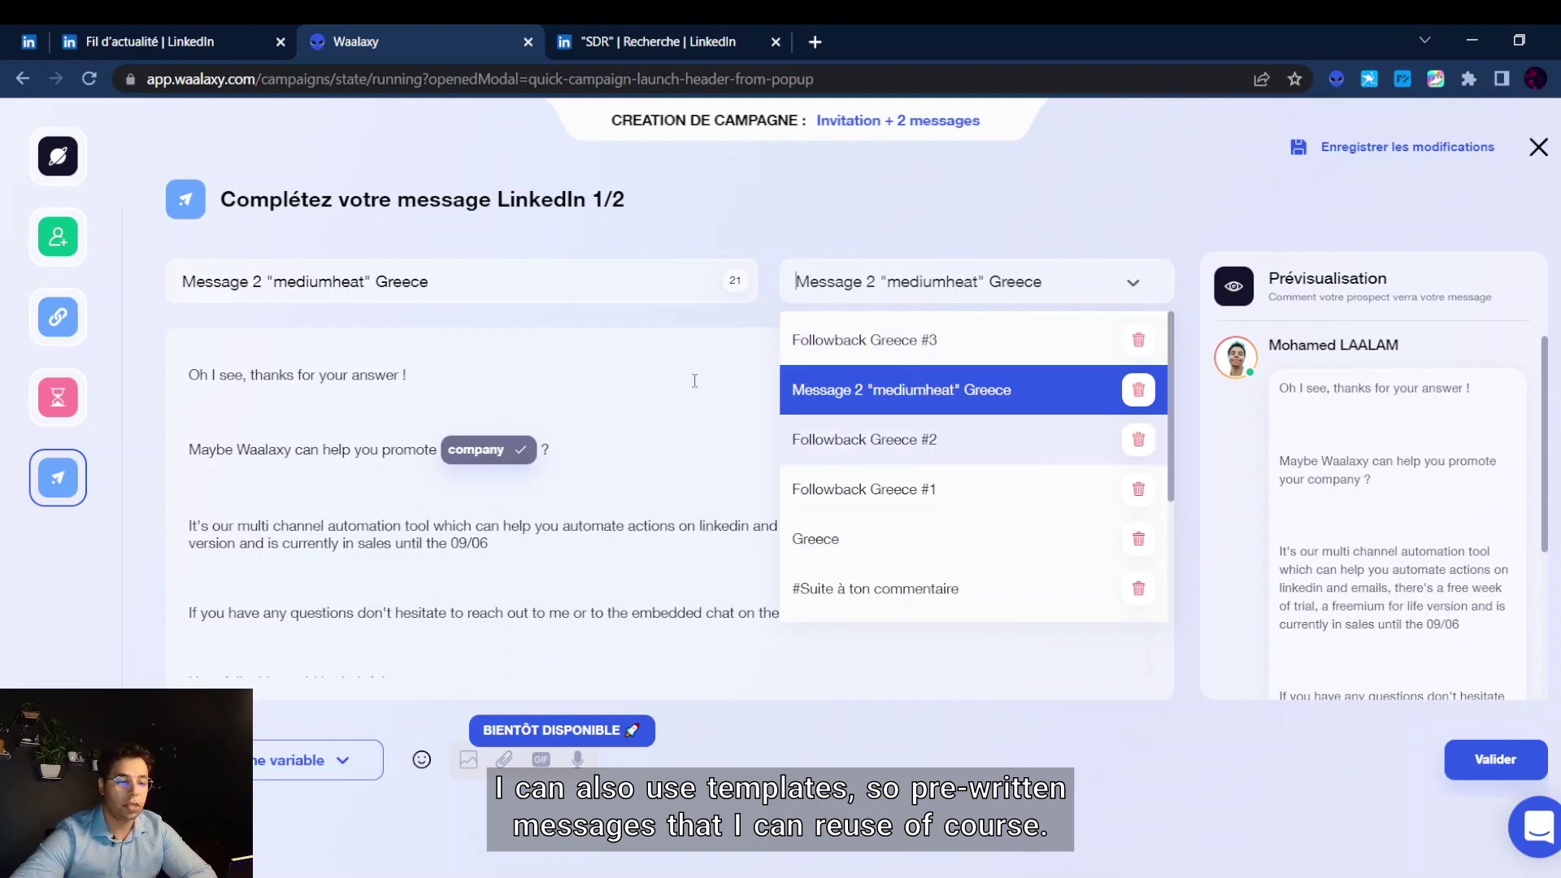
{"action": "left_click", "coordinate": [854, 390]}
{"action": "left_click", "coordinate": [1491, 764]}
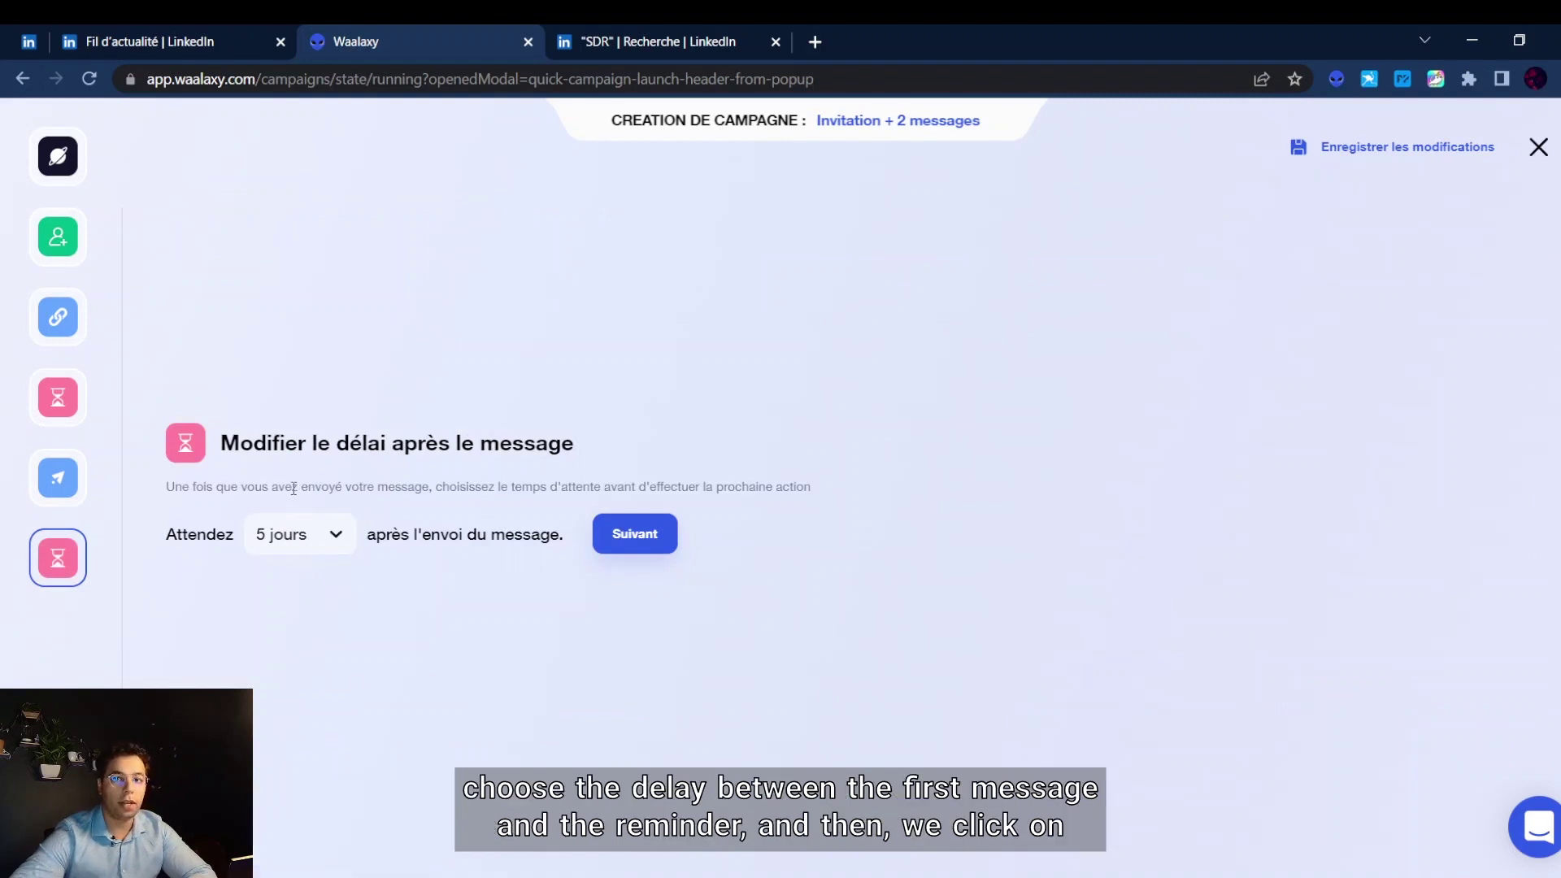
- Keep the 5-day wait, then quit the campaign editor back to the campaigns list
{"action": "left_click", "coordinate": [620, 533]}
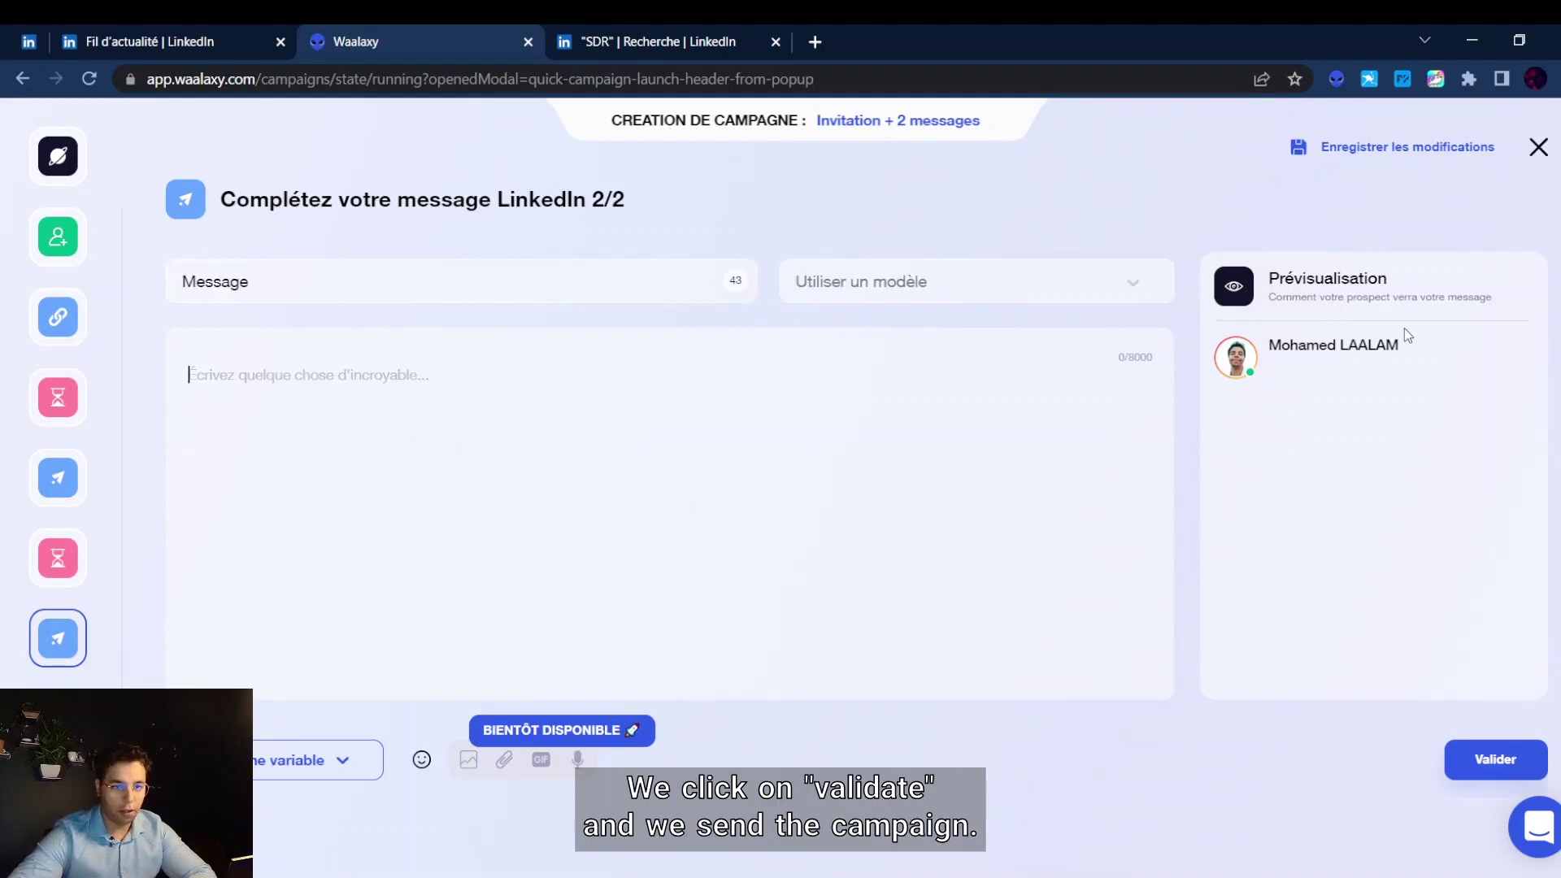
{"action": "left_click", "coordinate": [1539, 148]}
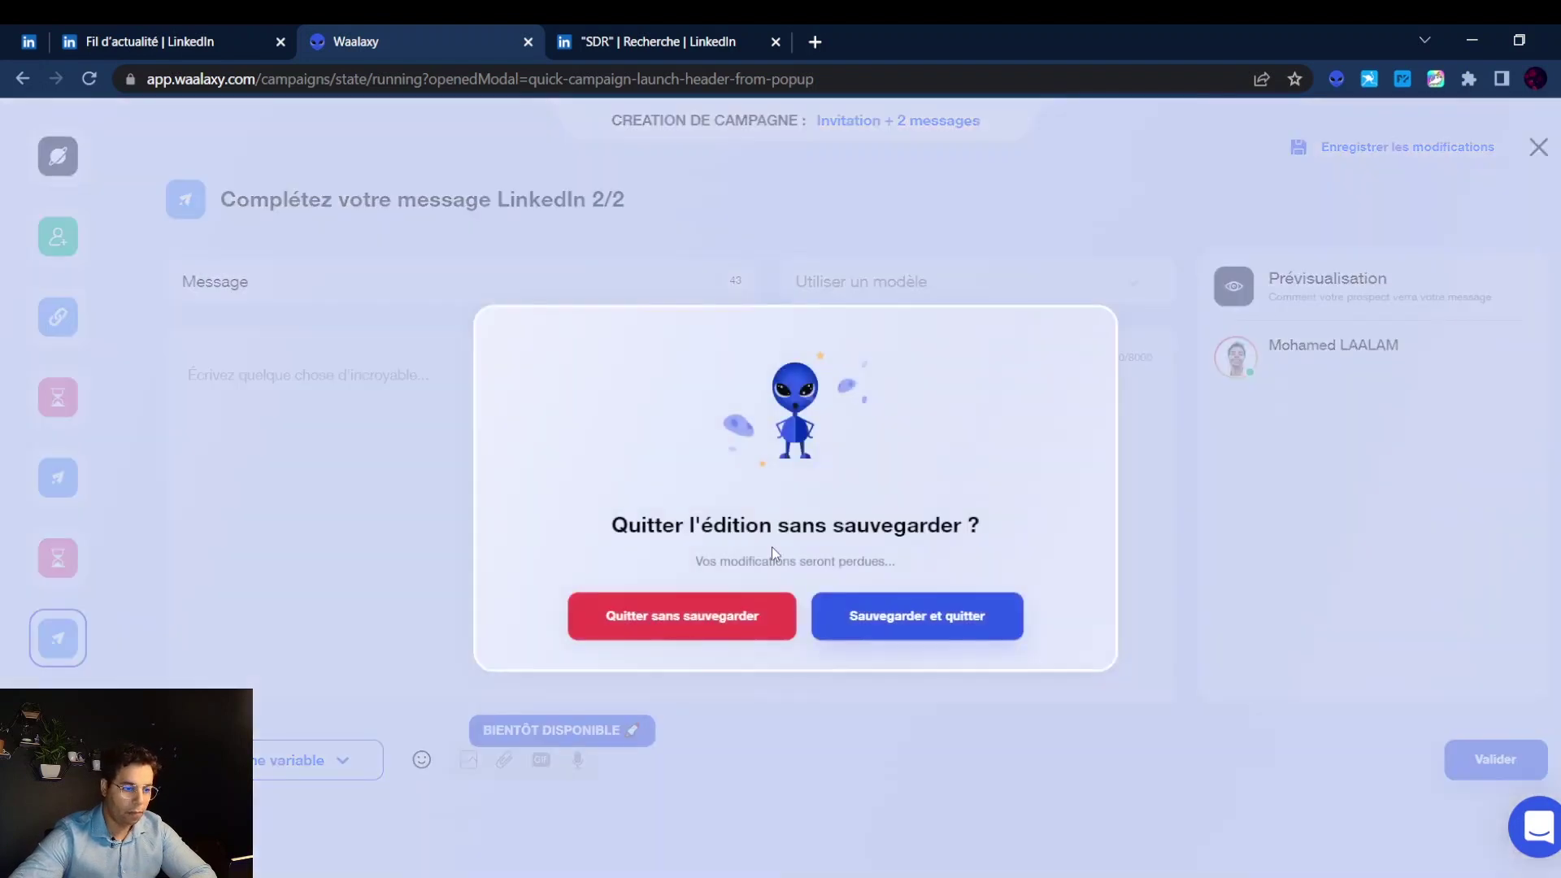
{"action": "left_click", "coordinate": [659, 635]}
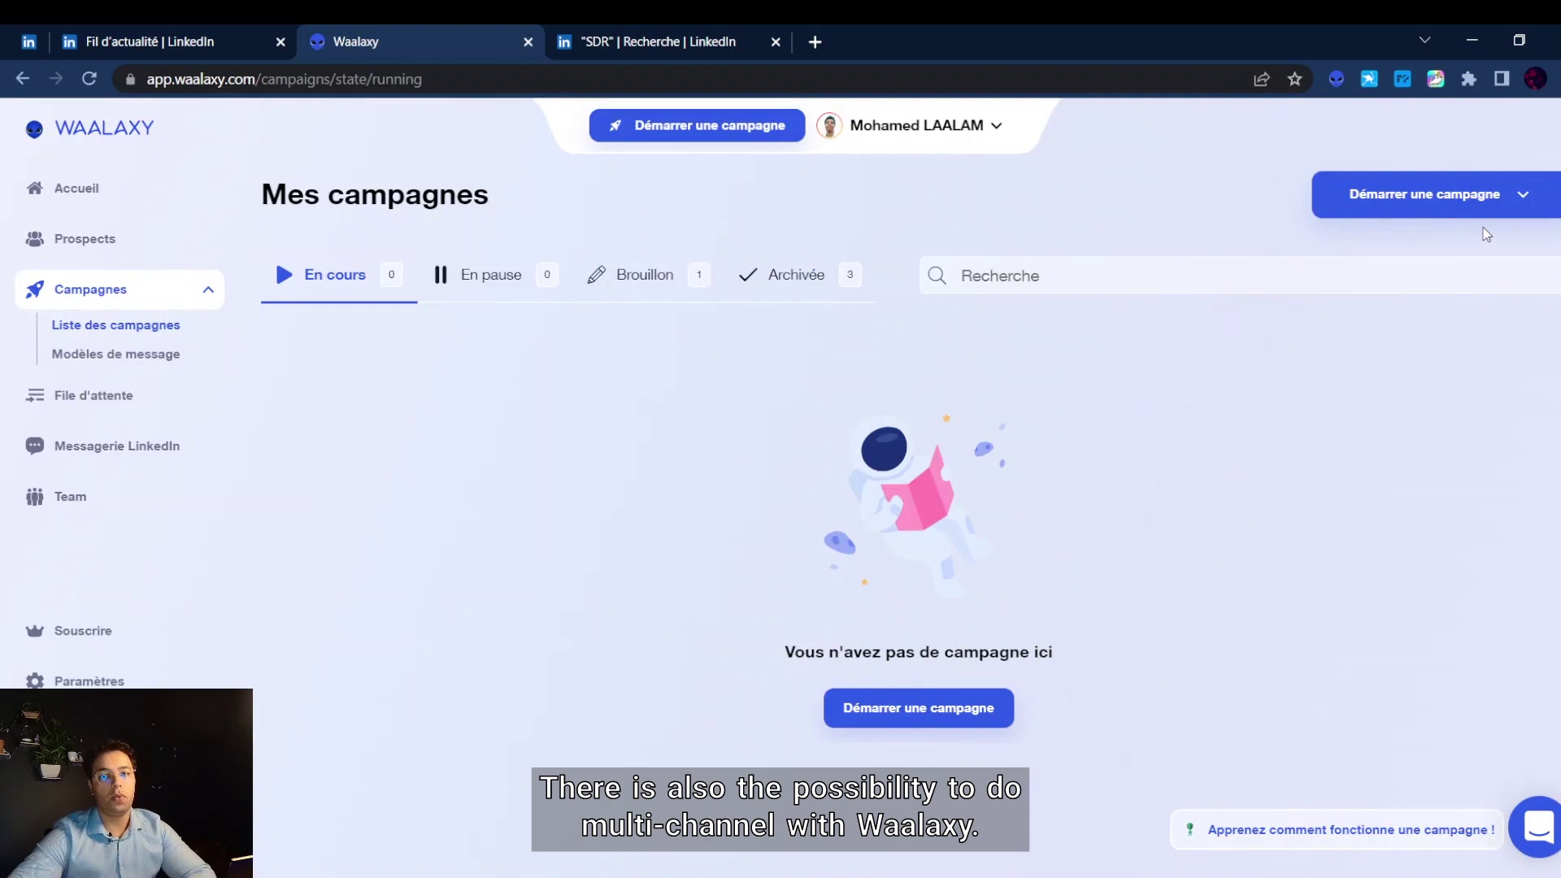
- Browse sequences for 'buzz light' and preview the Buzz Lightyear 2.0 template
{"action": "left_click", "coordinate": [1448, 203]}
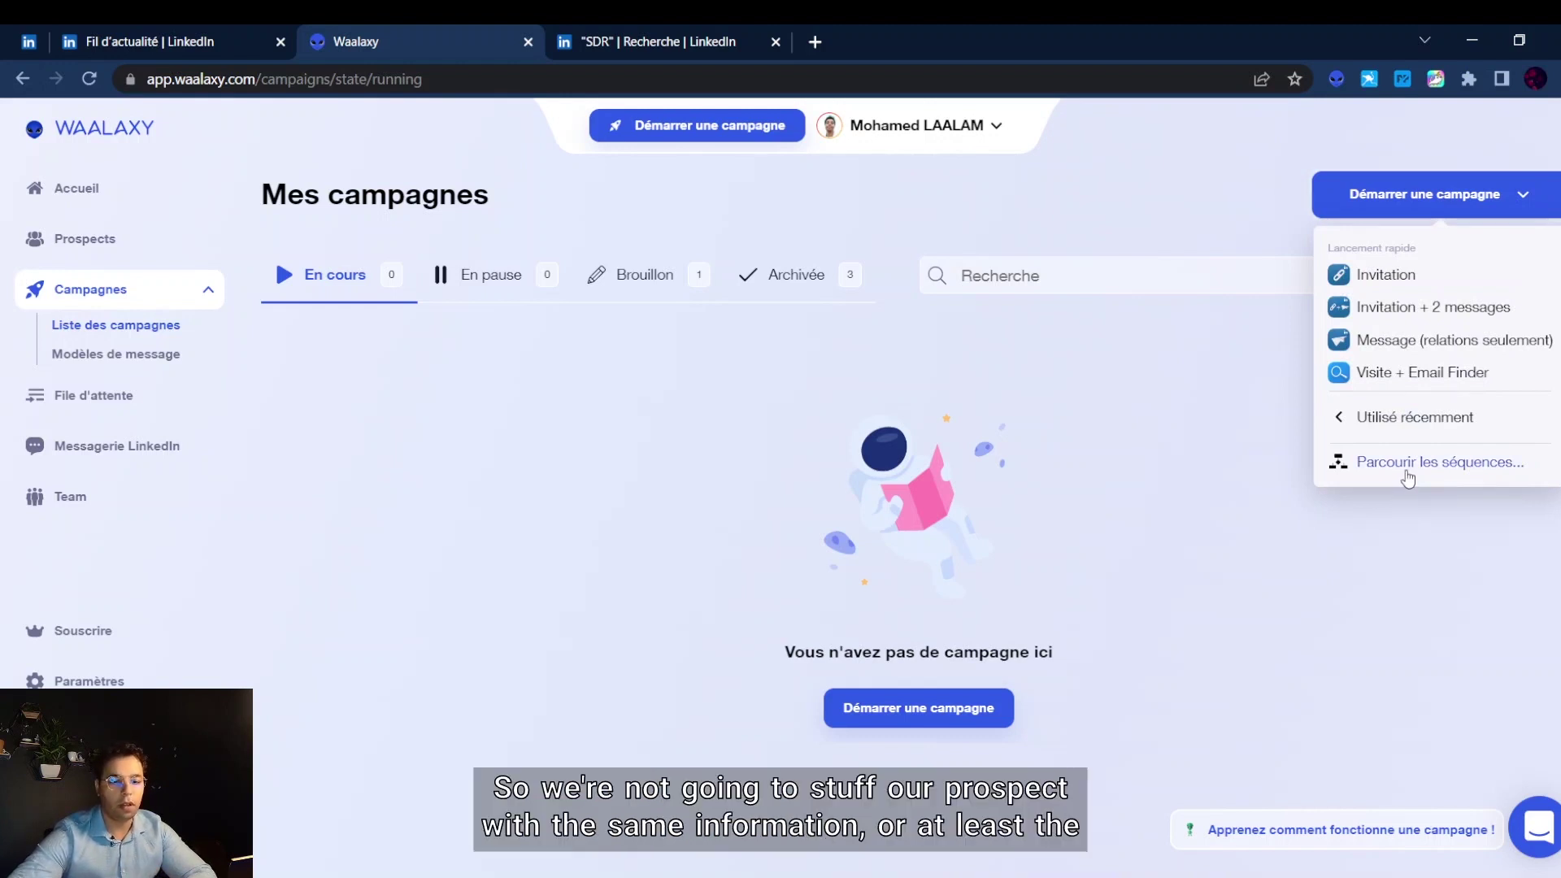
{"action": "left_click", "coordinate": [1406, 469]}
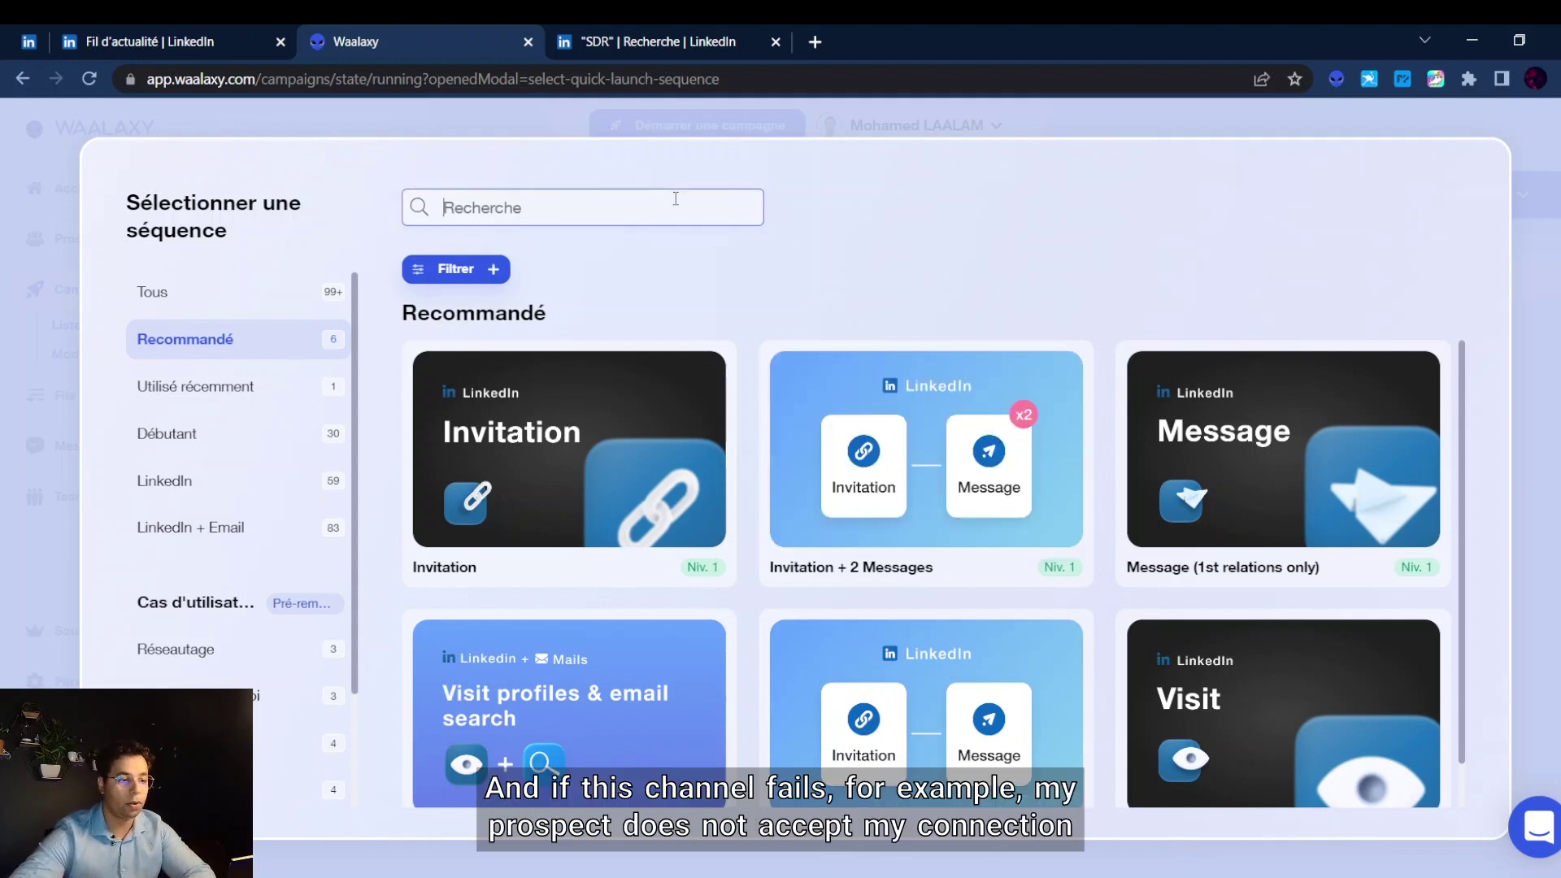
{"action": "type", "text": "buzz light"}
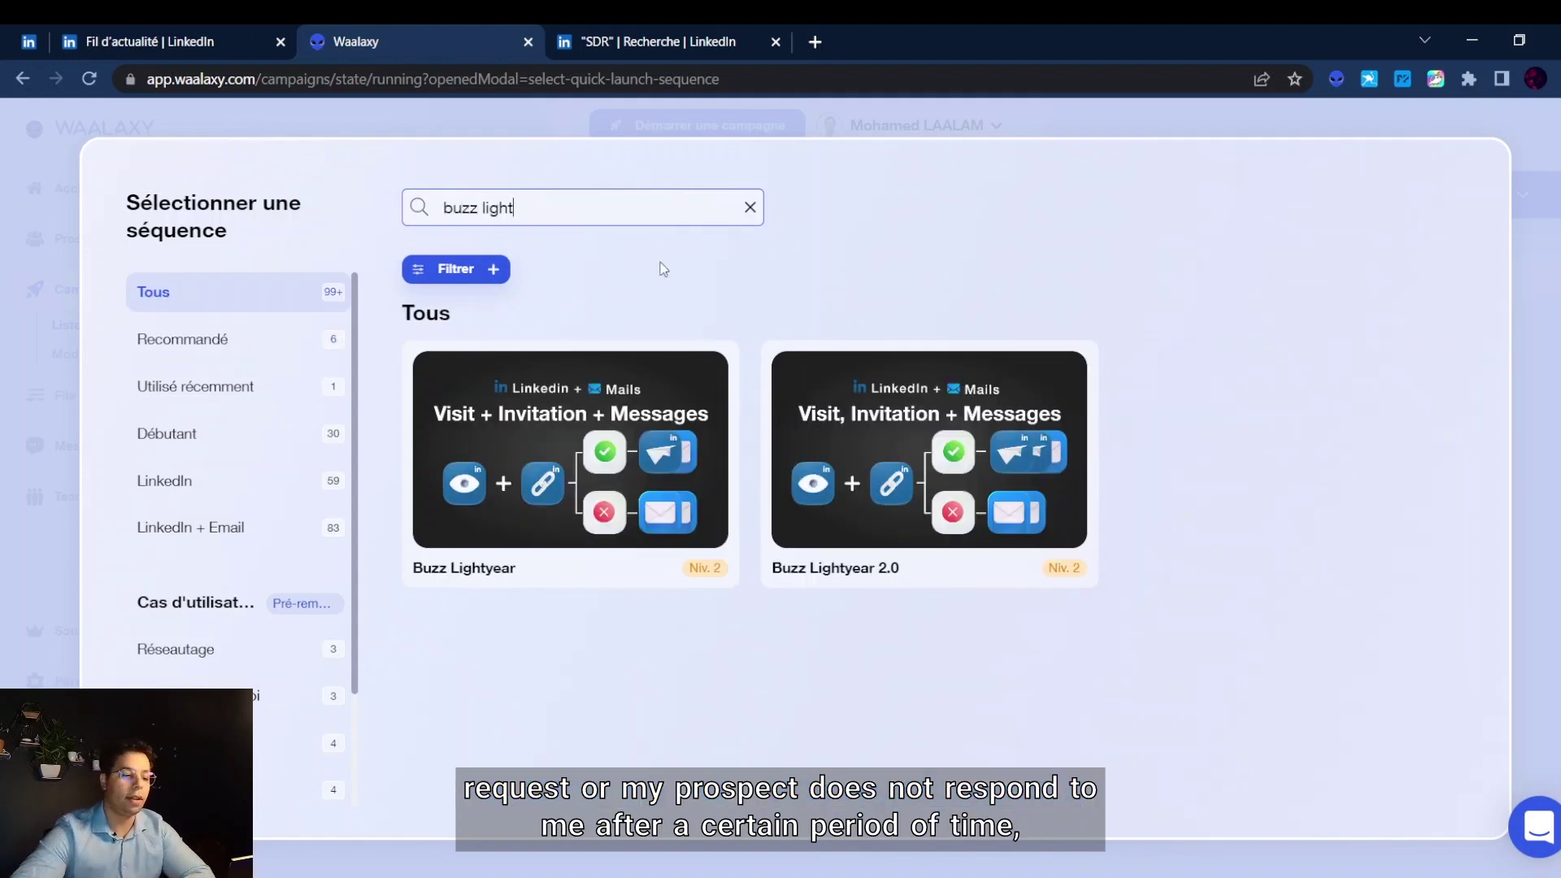
{"action": "mouse_move", "coordinate": [928, 451]}
{"action": "left_click", "coordinate": [863, 519]}
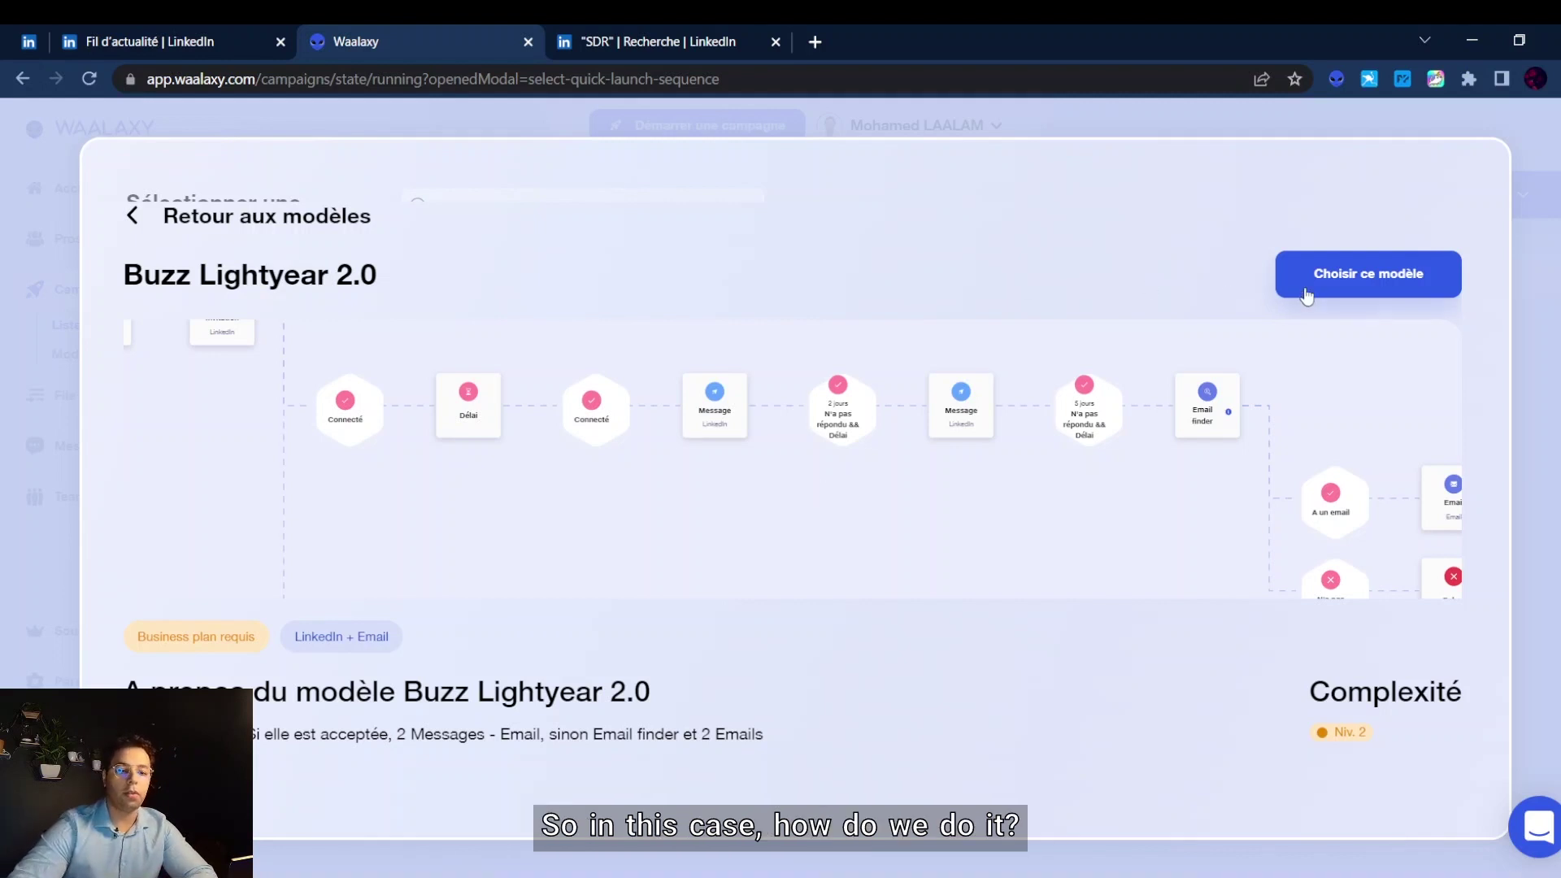
- Pick Buzz Lightyear 2.0, then cancel the 'Email nécessaire' prompt to return to its preview
{"action": "left_click", "coordinate": [1352, 291]}
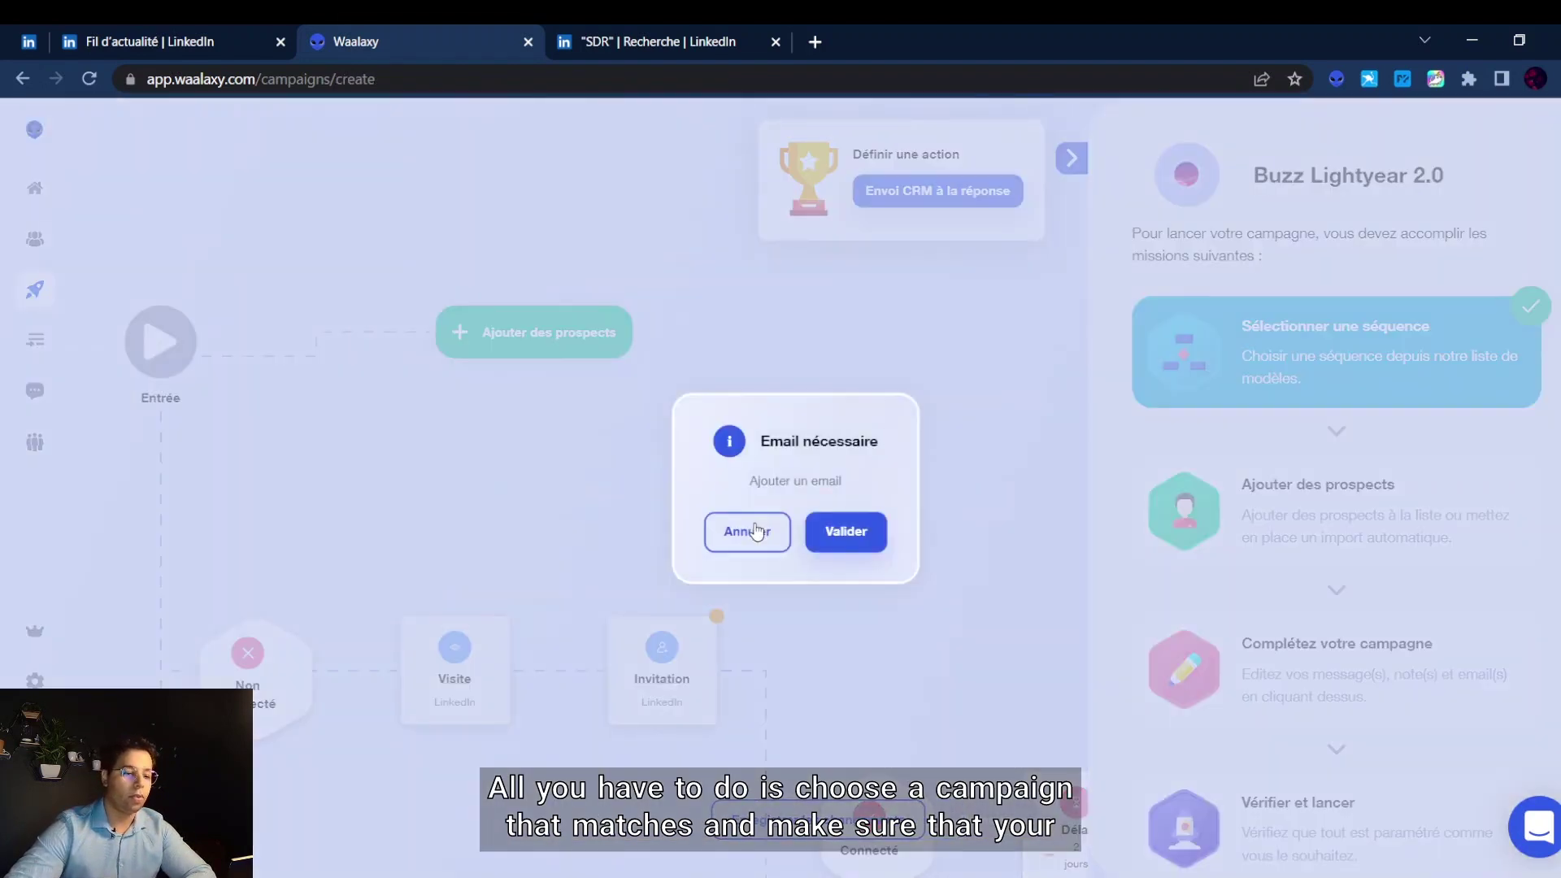
{"action": "left_click", "coordinate": [746, 531]}
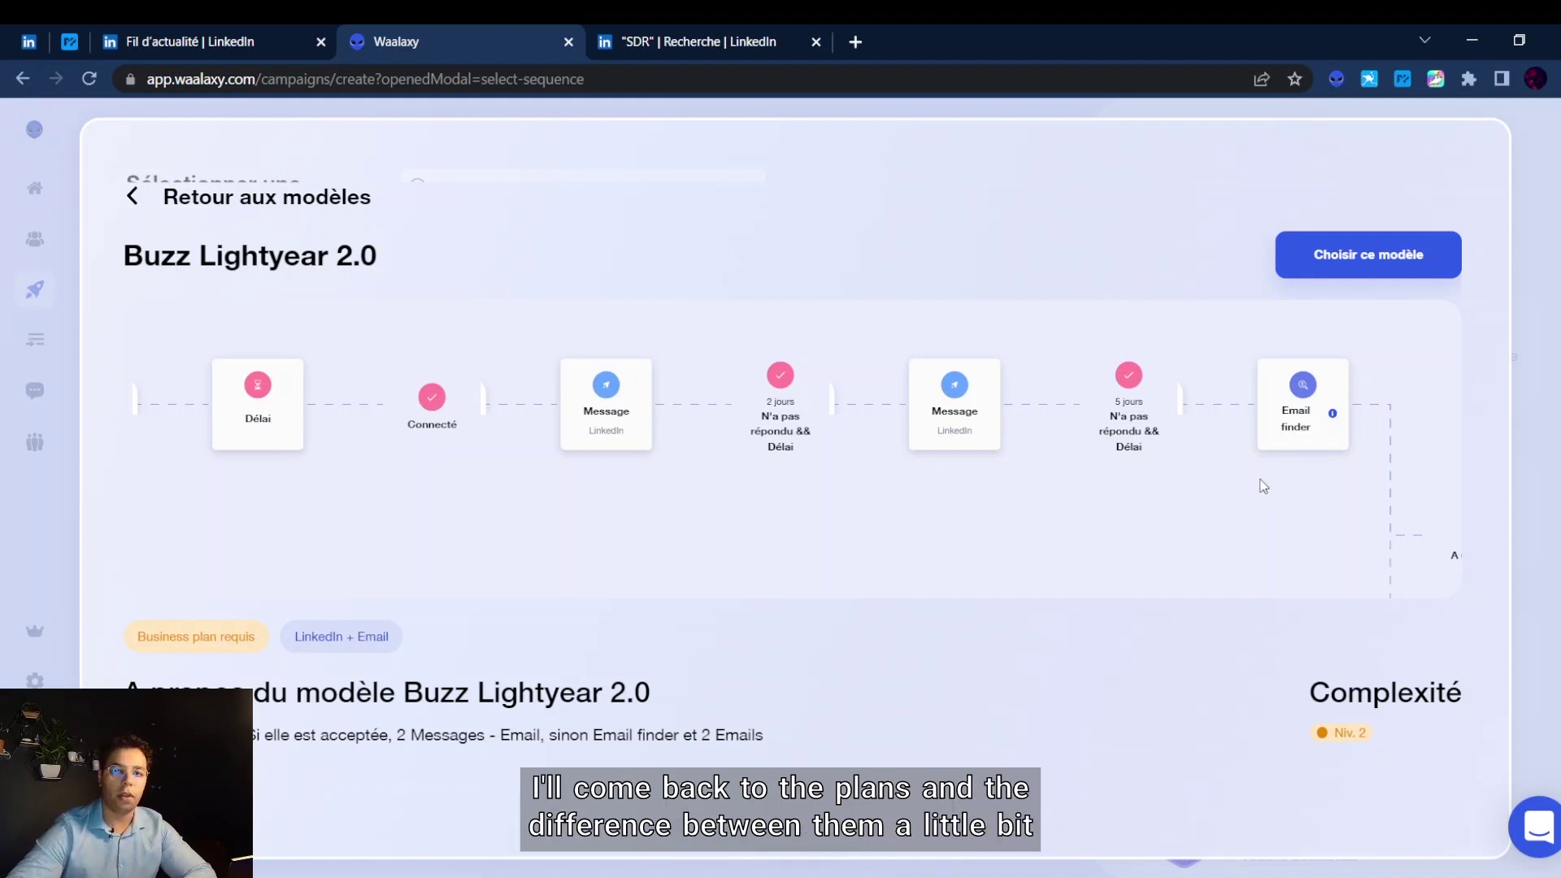
- Pan the Buzz Lightyear 2.0 diagram through its email, Non connecté, Echec and Email finder branches
{"action": "left_click_drag", "start_coordinate": [1366, 478], "coordinate": [1107, 430]}
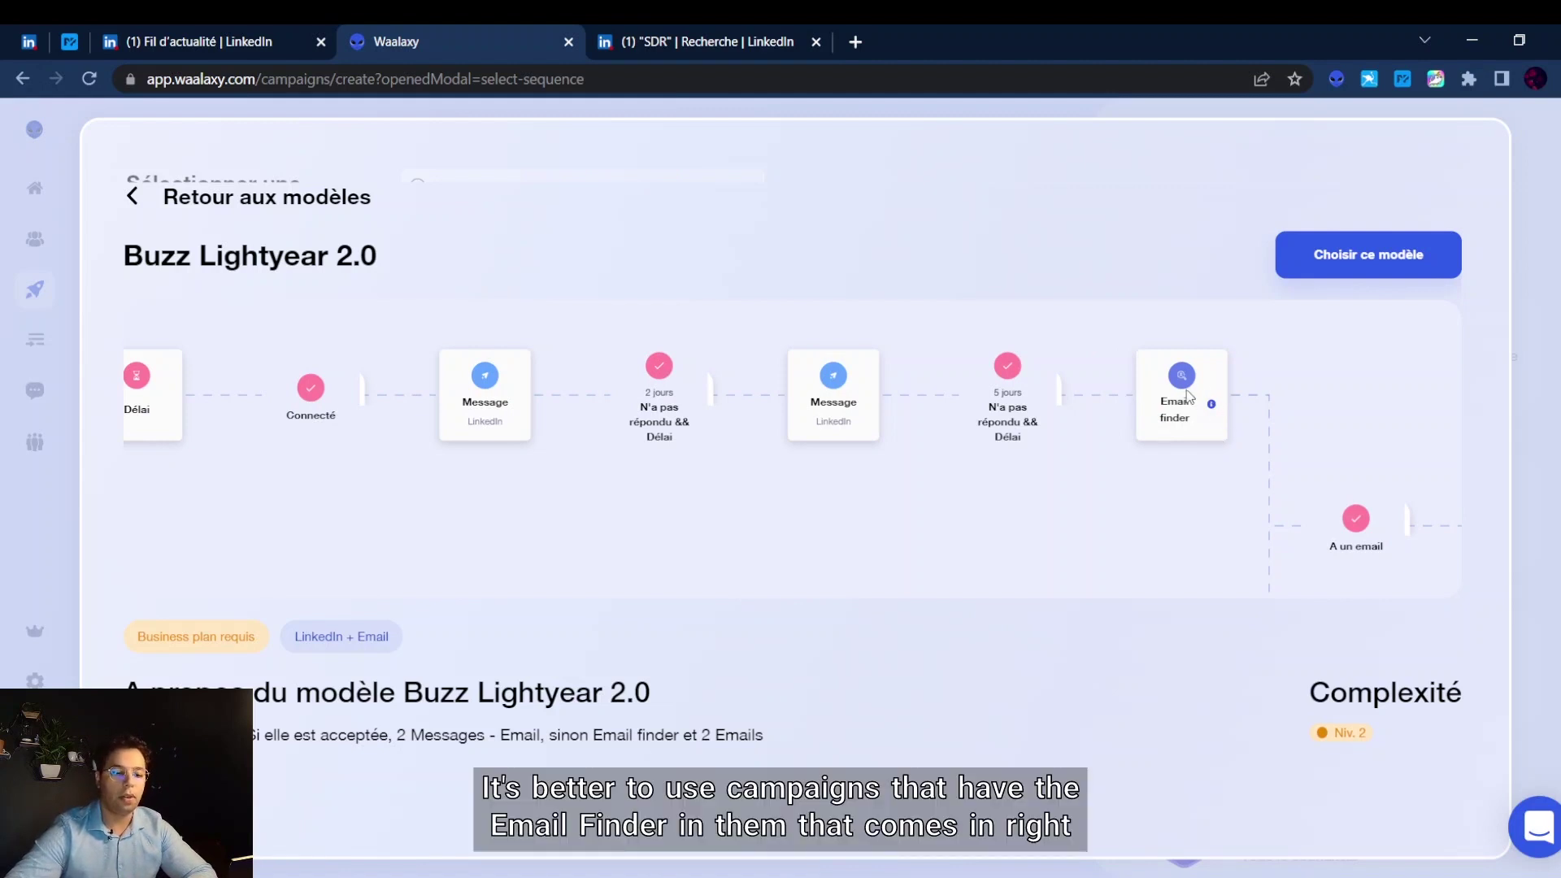
{"action": "scroll", "coordinate": [962, 459], "scroll_direction": "right", "scroll_amount": 5}
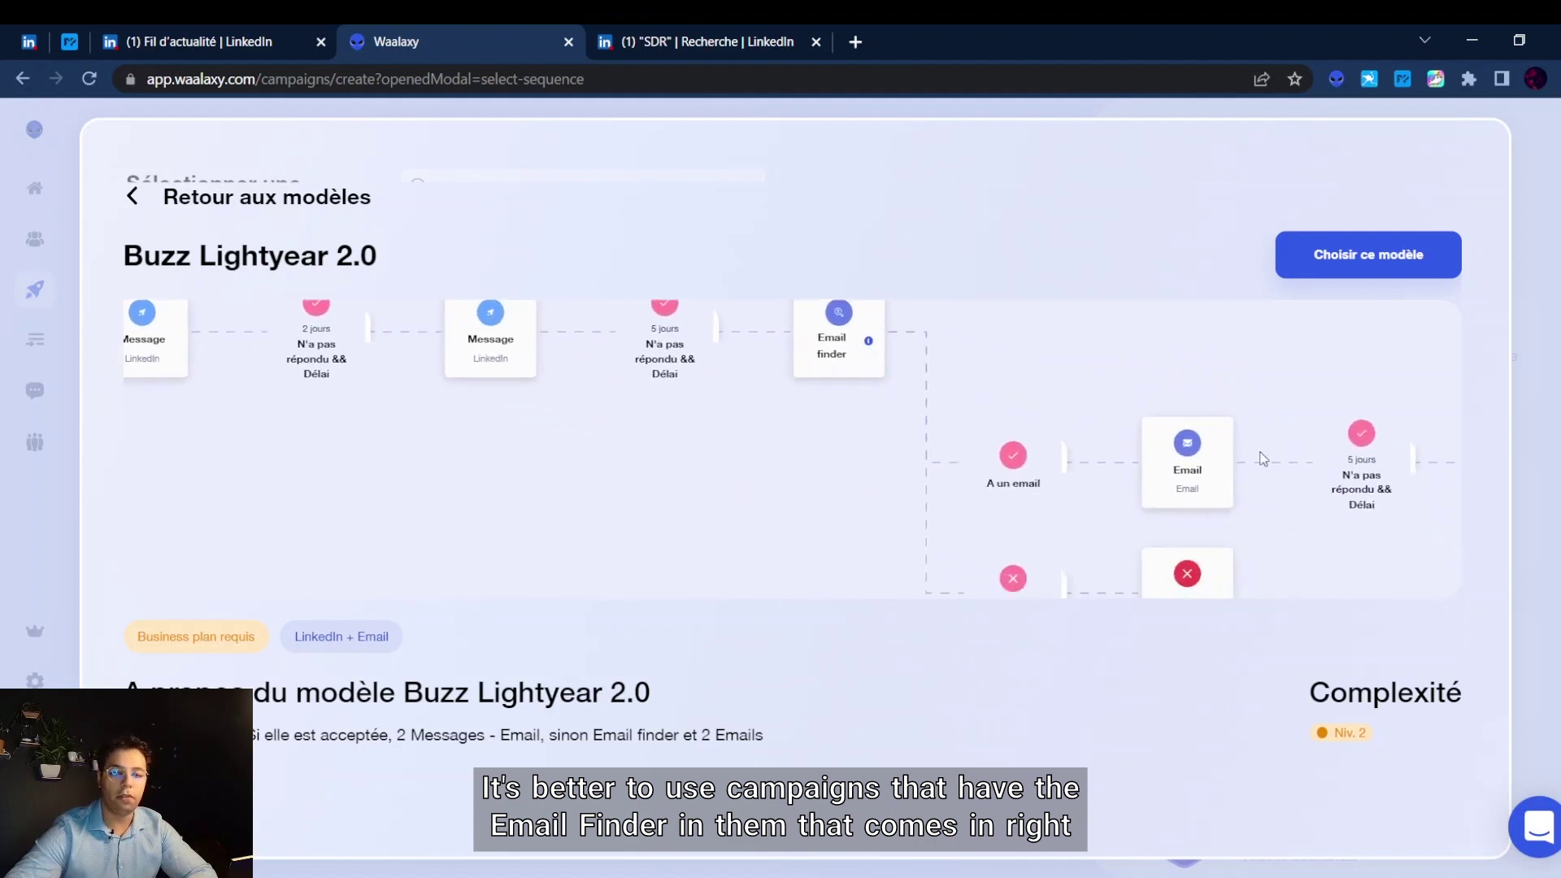
{"action": "scroll", "coordinate": [891, 405], "scroll_direction": "up", "scroll_amount": 2}
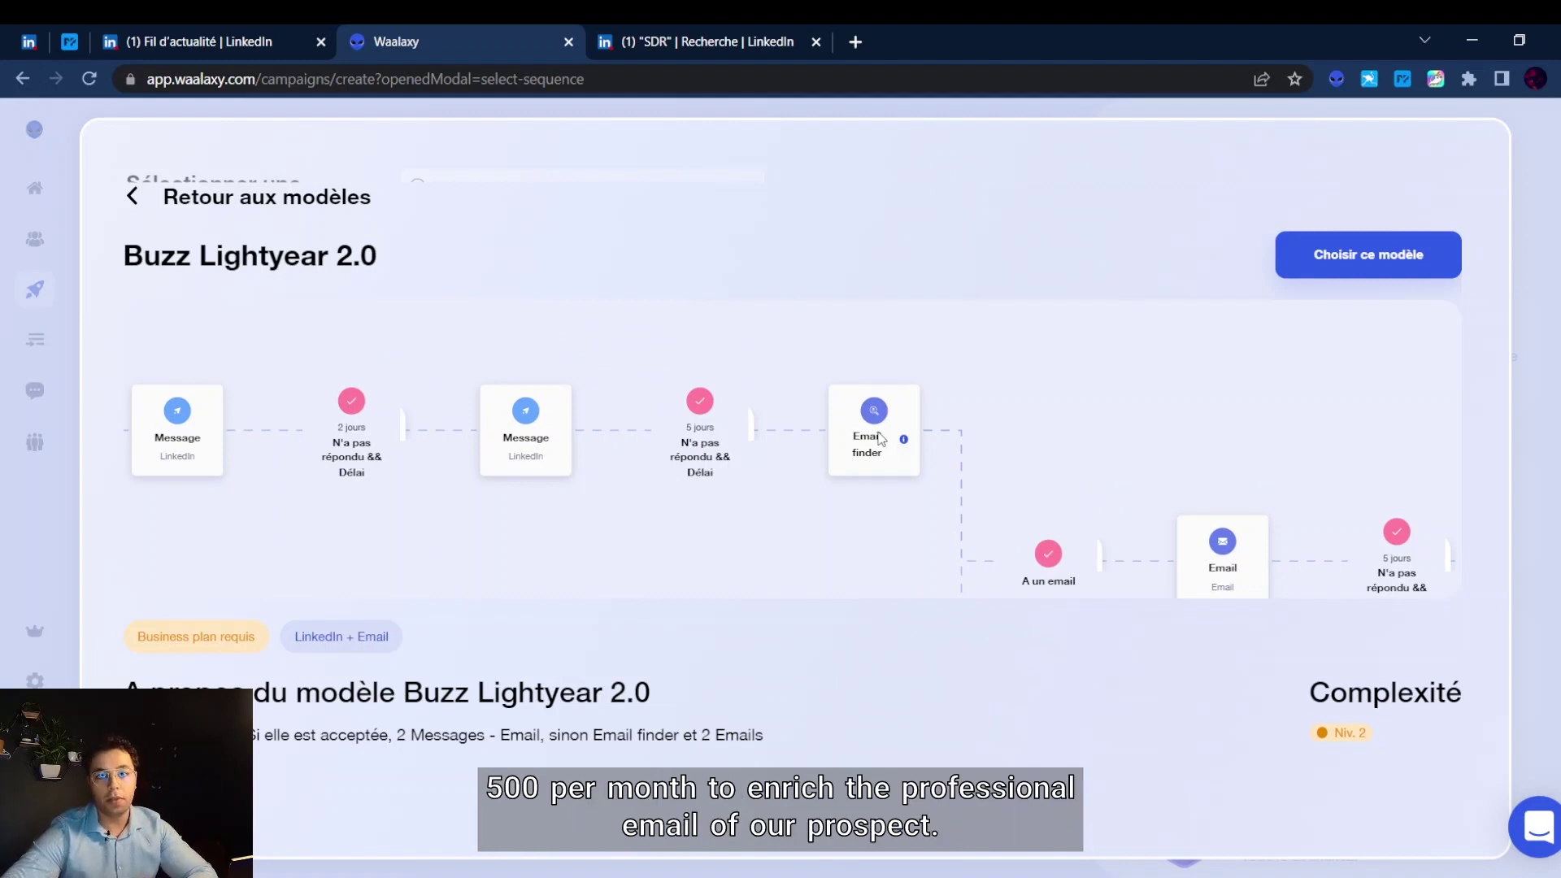
{"action": "scroll", "coordinate": [881, 440], "scroll_direction": "down", "scroll_amount": 3}
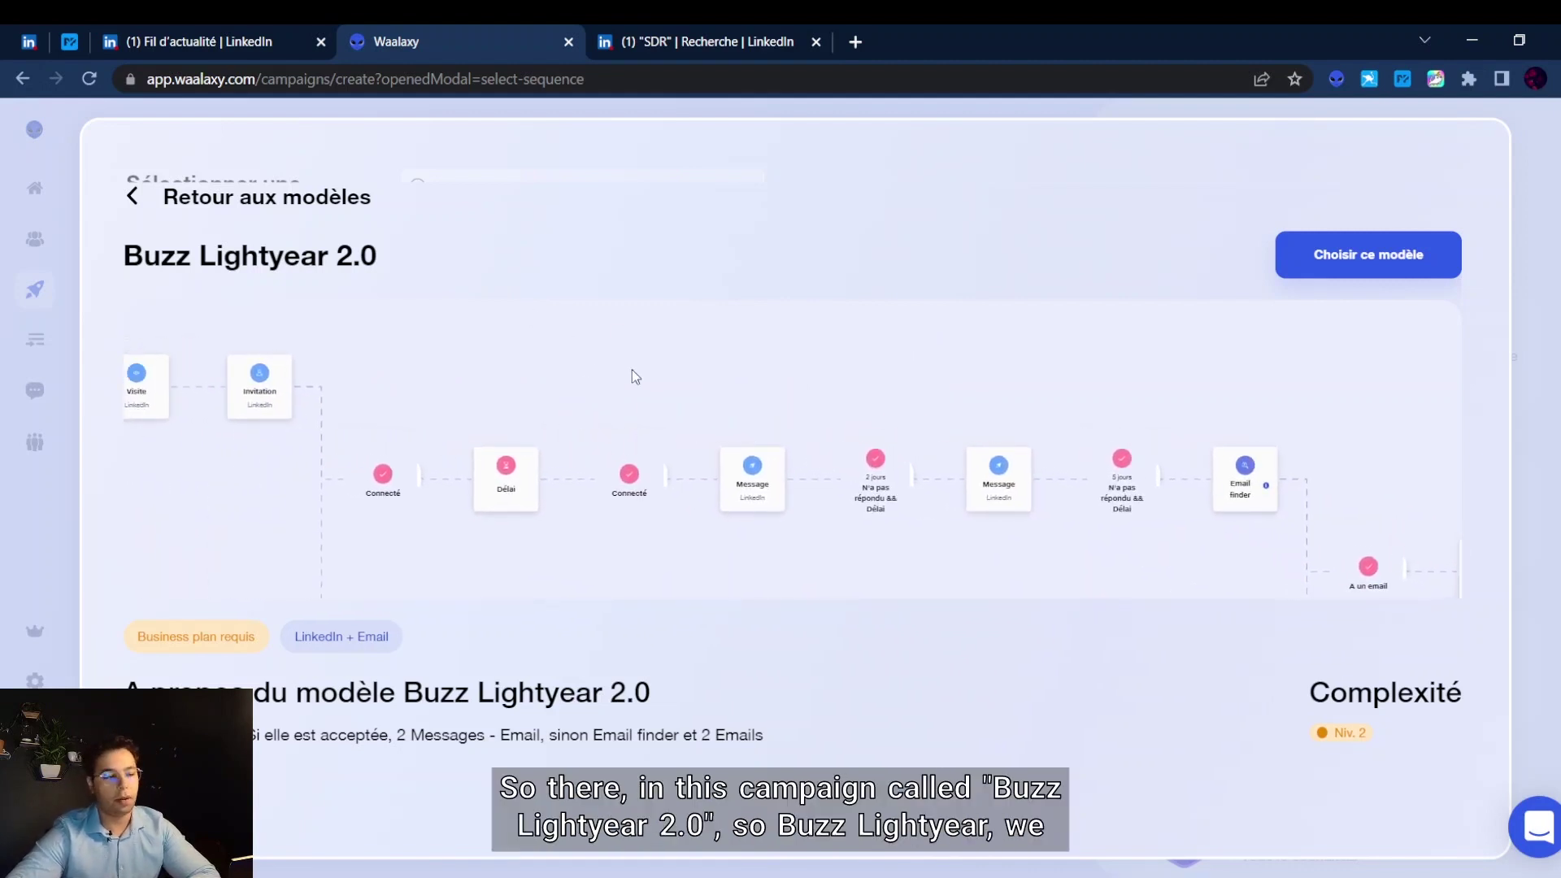
{"action": "left_click_drag", "start_coordinate": [670, 372], "coordinate": [885, 362]}
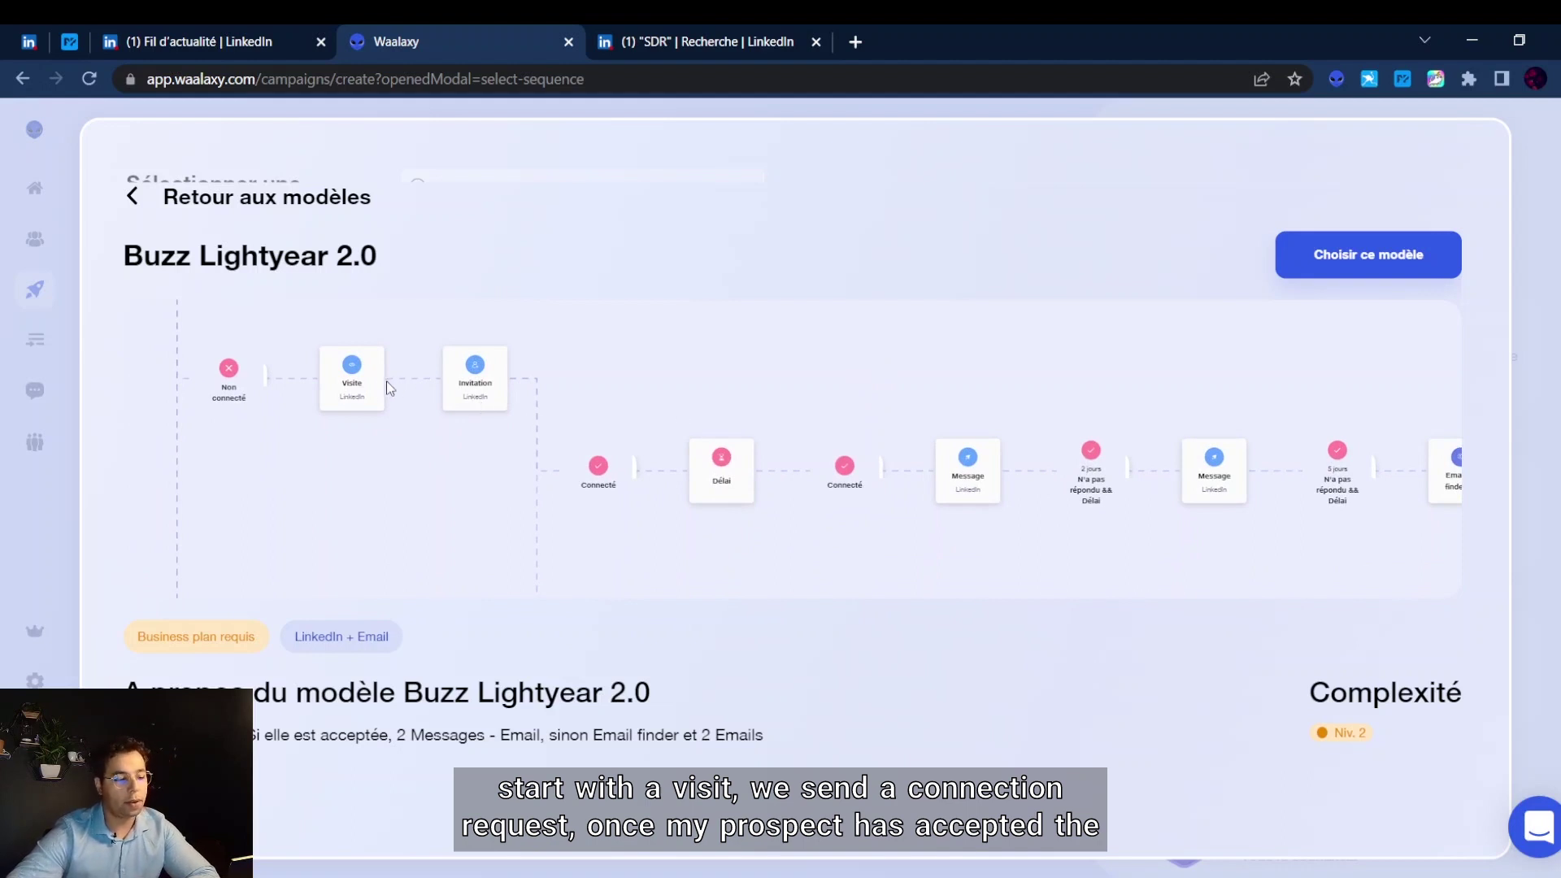
{"action": "scroll", "coordinate": [806, 454], "scroll_direction": "down", "scroll_amount": 1}
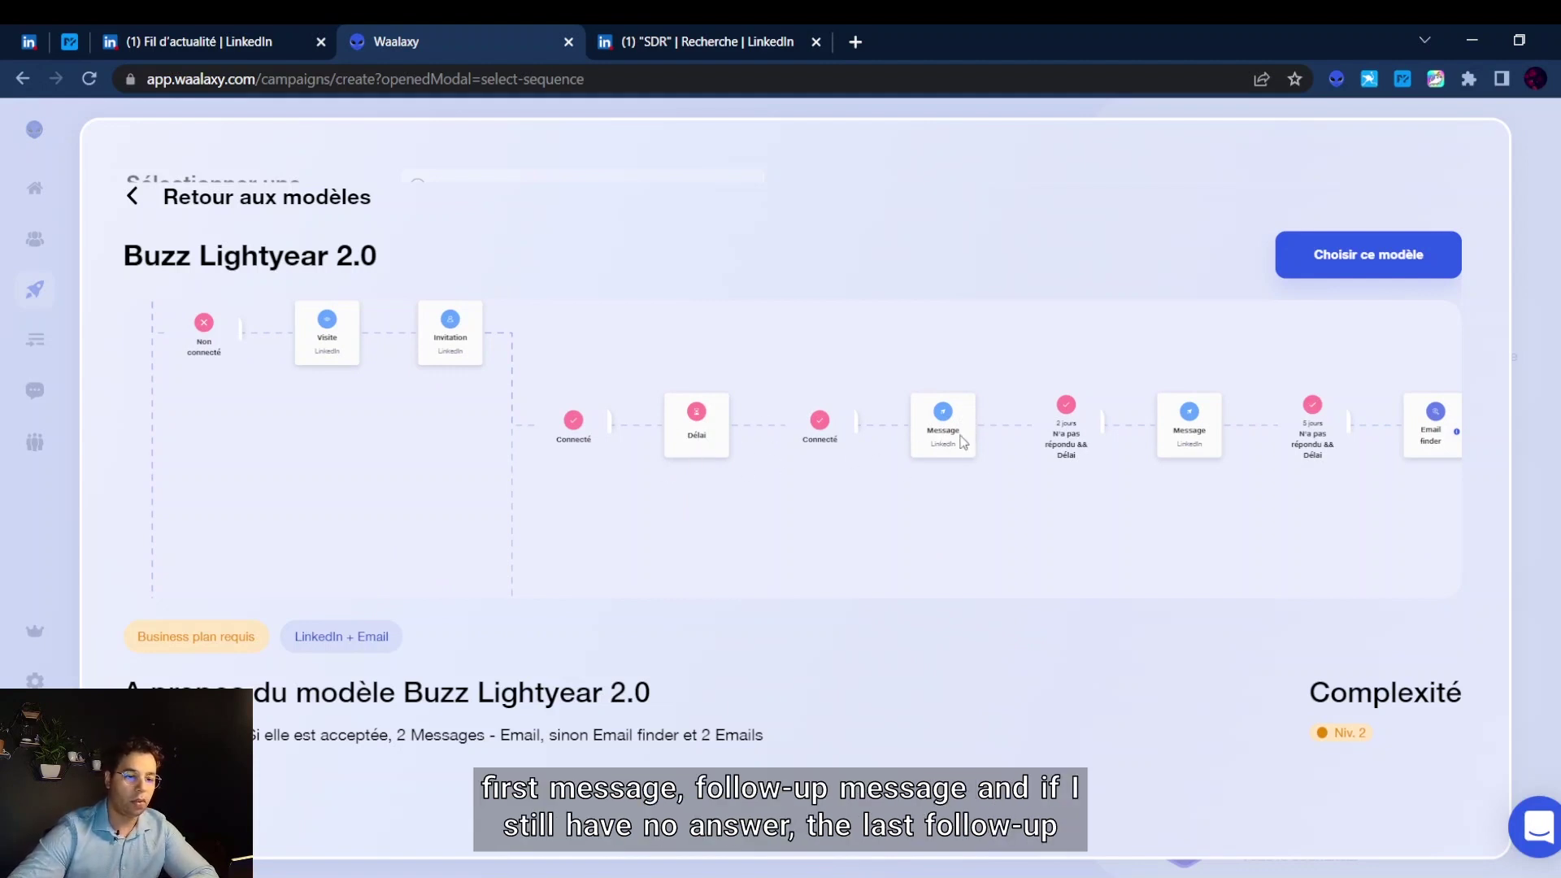
{"action": "scroll", "coordinate": [1081, 419], "scroll_direction": "right", "scroll_amount": 2}
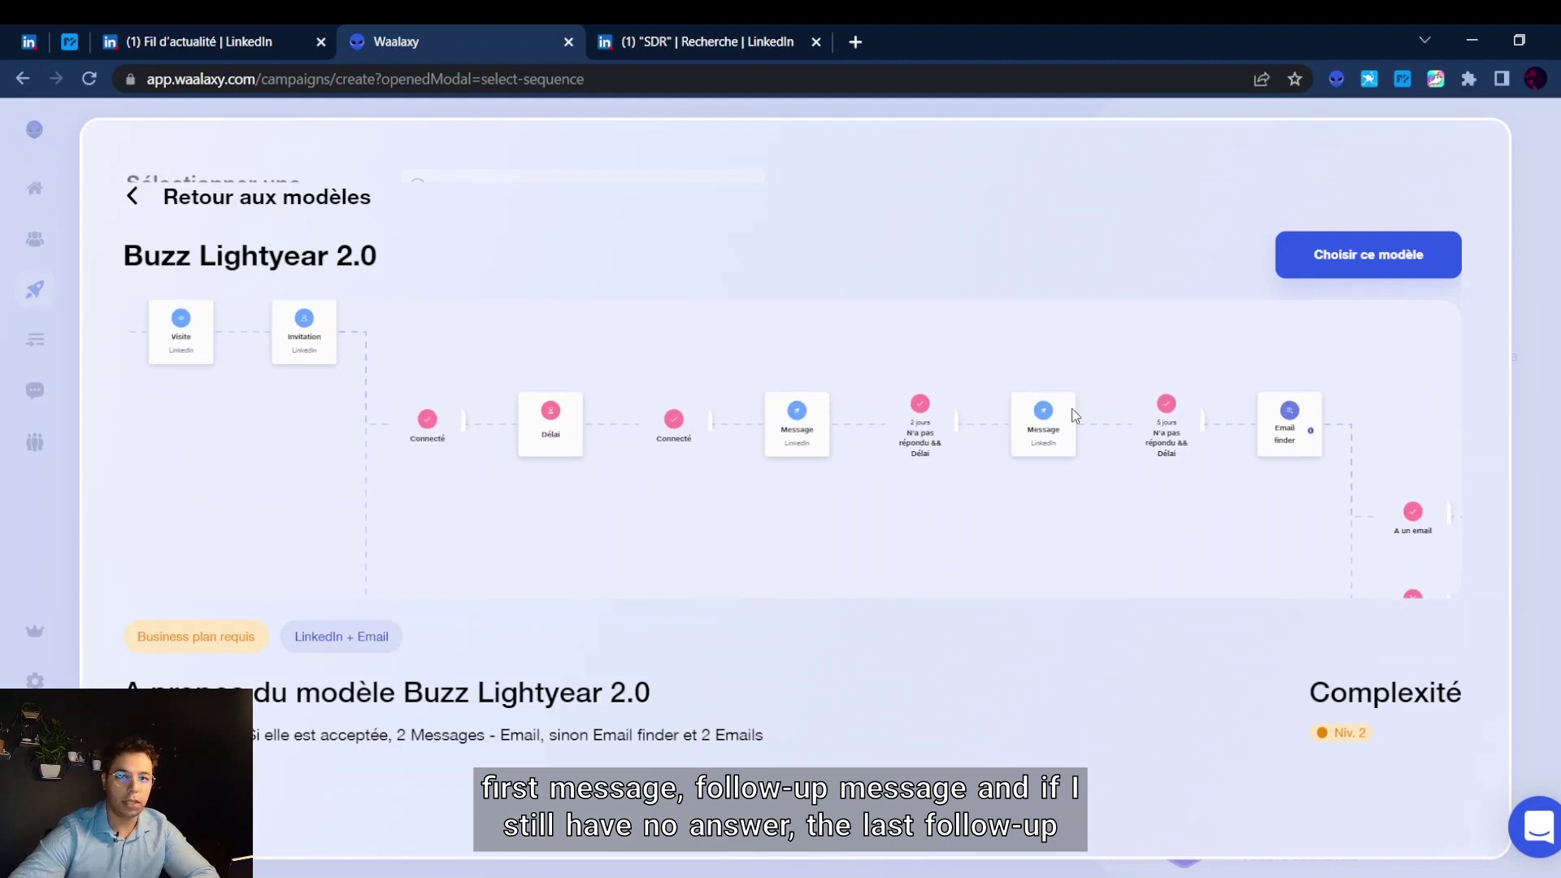
{"action": "scroll", "coordinate": [1072, 409], "scroll_direction": "right", "scroll_amount": 3}
{"action": "scroll", "coordinate": [998, 395], "scroll_direction": "down", "scroll_amount": 2}
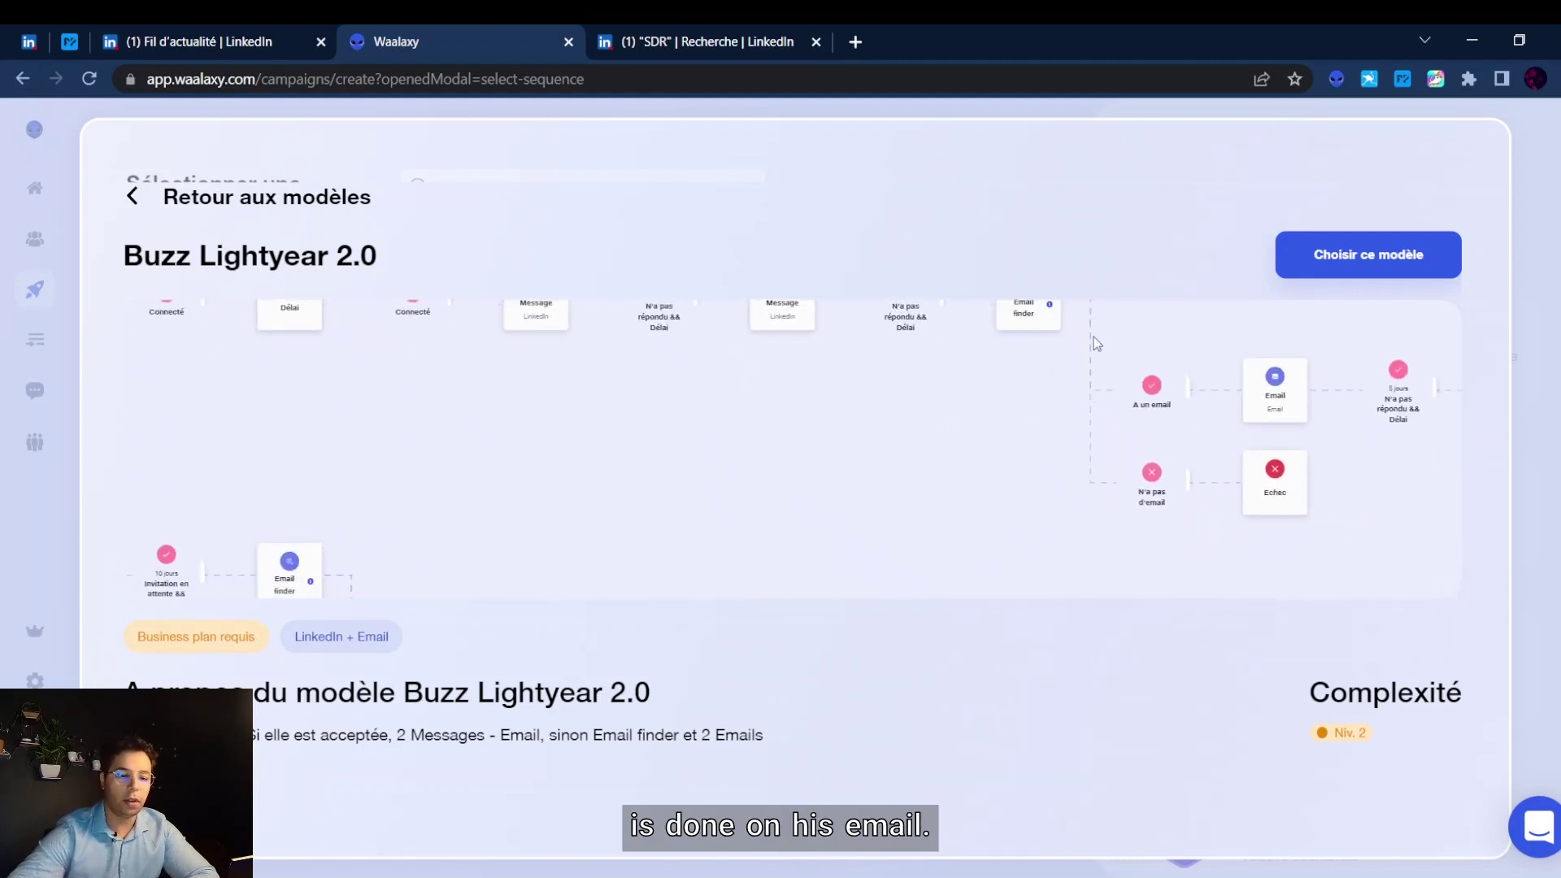
{"action": "scroll", "coordinate": [1131, 398], "scroll_direction": "up", "scroll_amount": 1}
{"action": "scroll", "coordinate": [1132, 399], "scroll_direction": "right", "scroll_amount": 1}
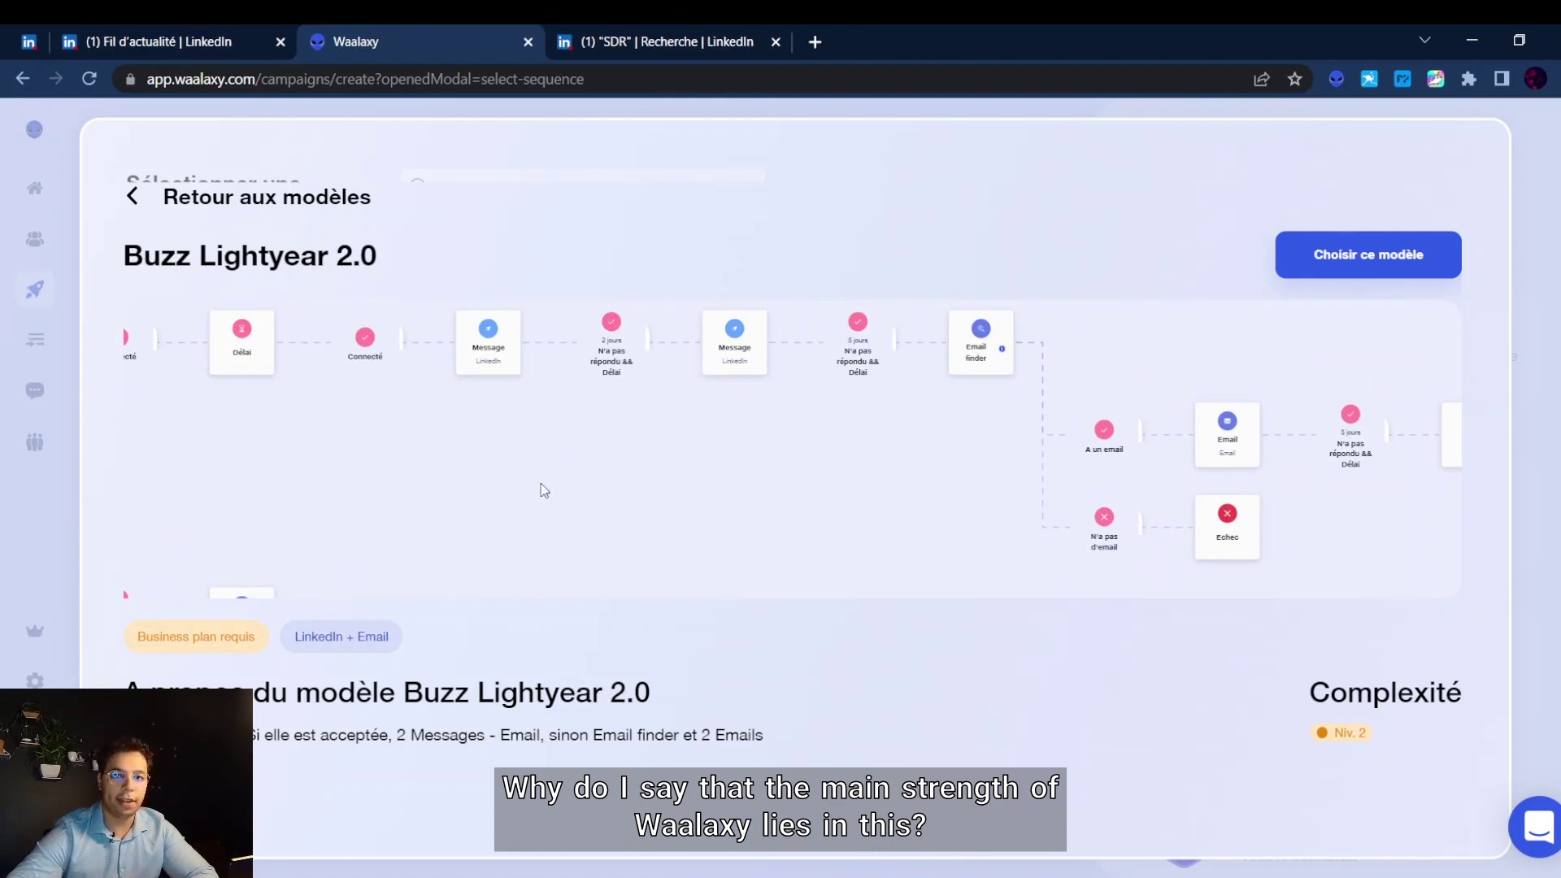
{"action": "scroll", "coordinate": [502, 487], "scroll_direction": "left", "scroll_amount": 3}
{"action": "scroll", "coordinate": [852, 451], "scroll_direction": "right", "scroll_amount": 4}
{"action": "scroll", "coordinate": [852, 451], "scroll_direction": "up", "scroll_amount": 1}
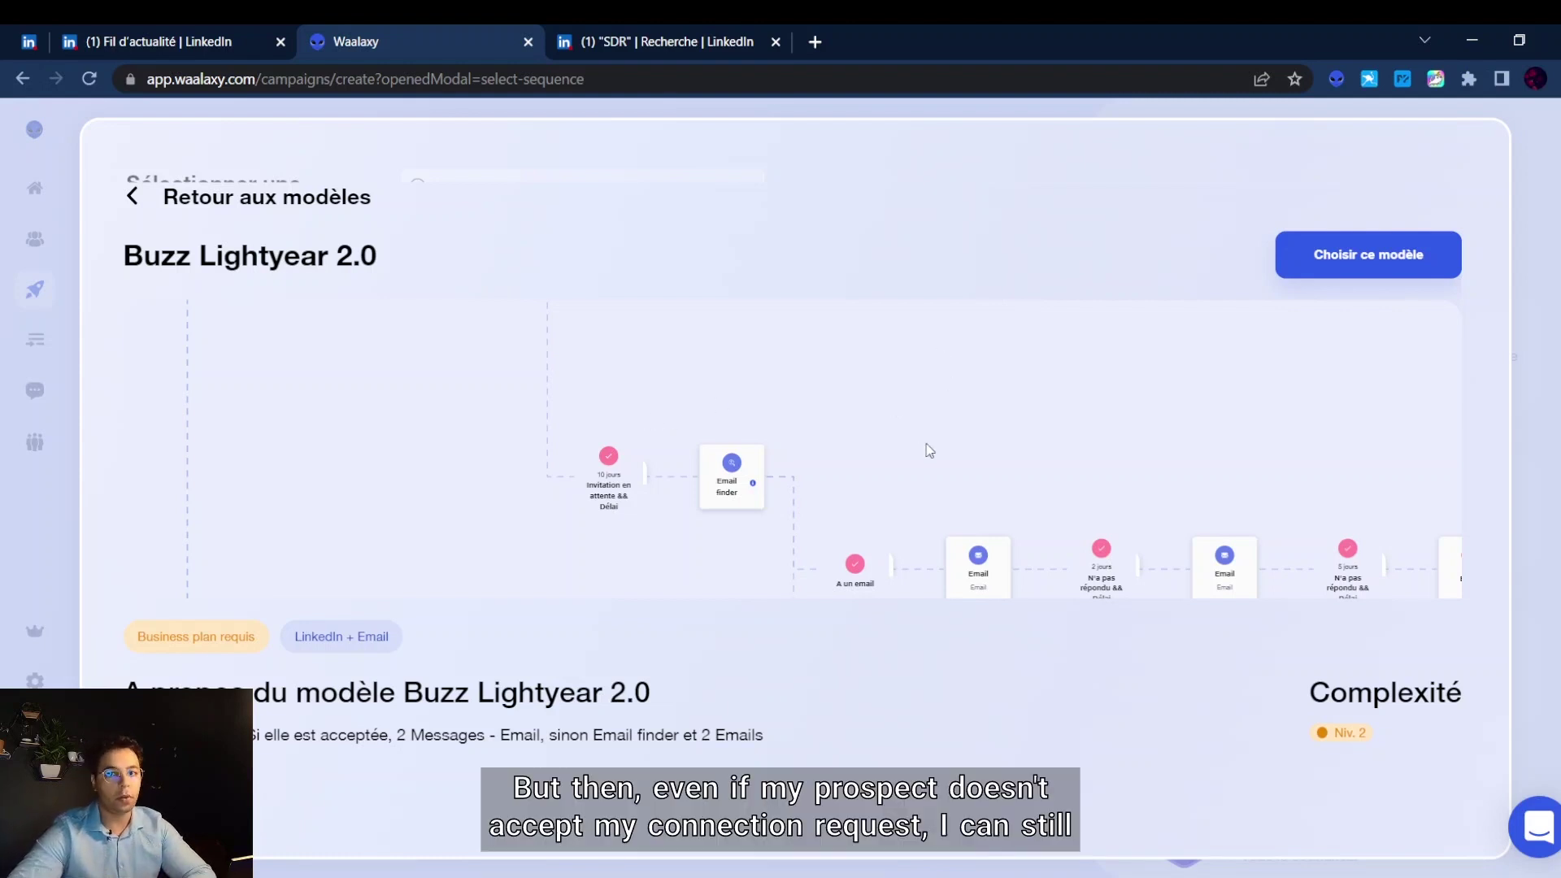
{"action": "mouse_move", "coordinate": [908, 449]}
{"action": "left_mouse_down"}
{"action": "mouse_move", "coordinate": [843, 377]}
{"action": "mouse_move", "coordinate": [781, 352]}
{"action": "left_mouse_up"}
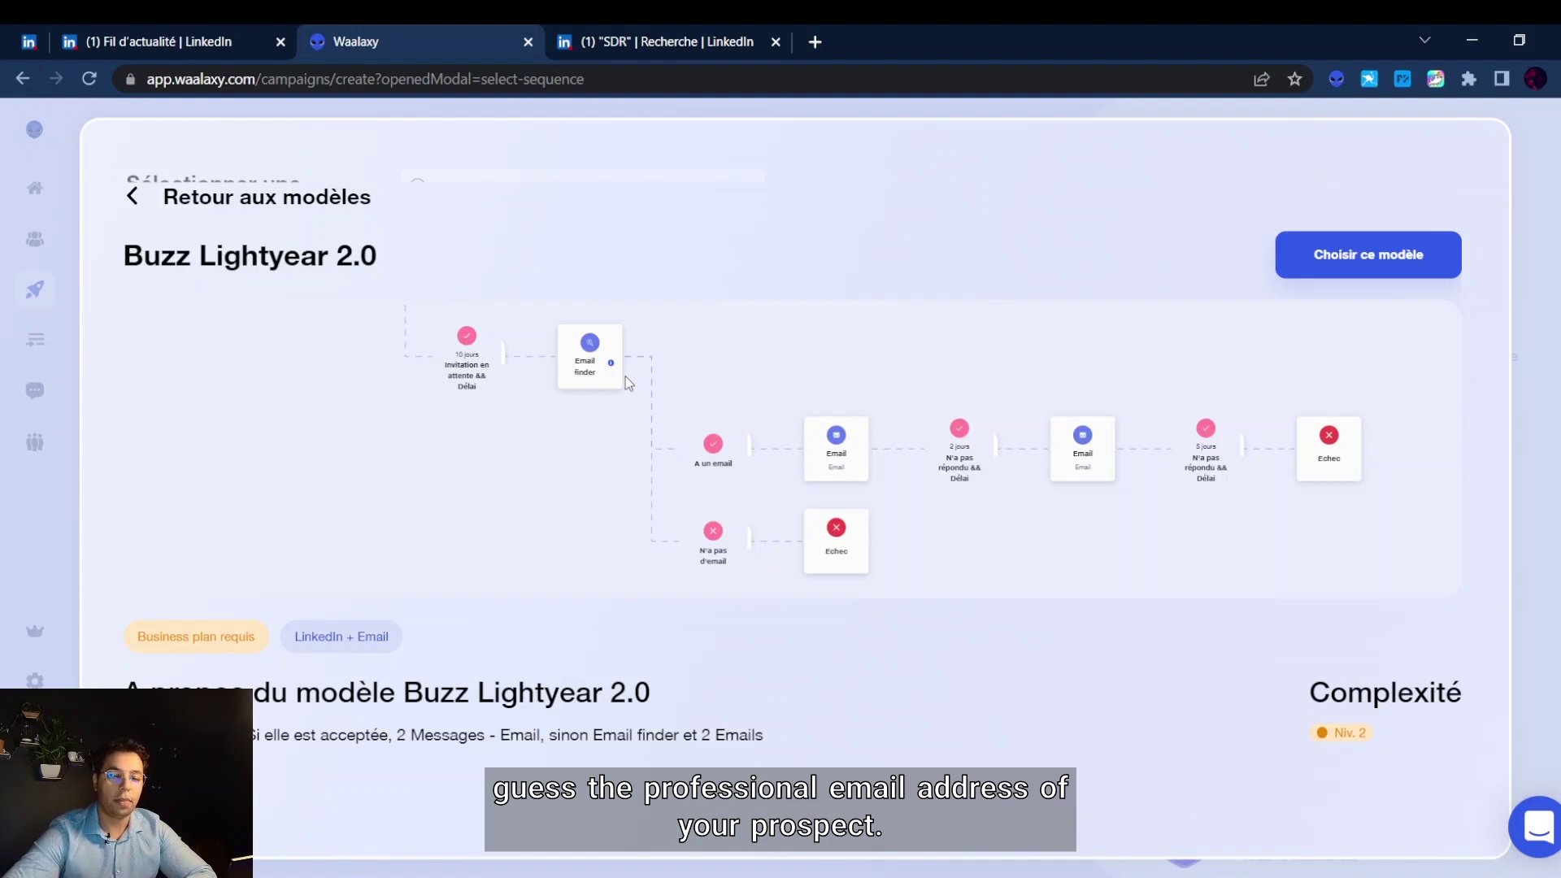
{"action": "left_click_drag", "start_coordinate": [626, 381], "coordinate": [611, 449]}
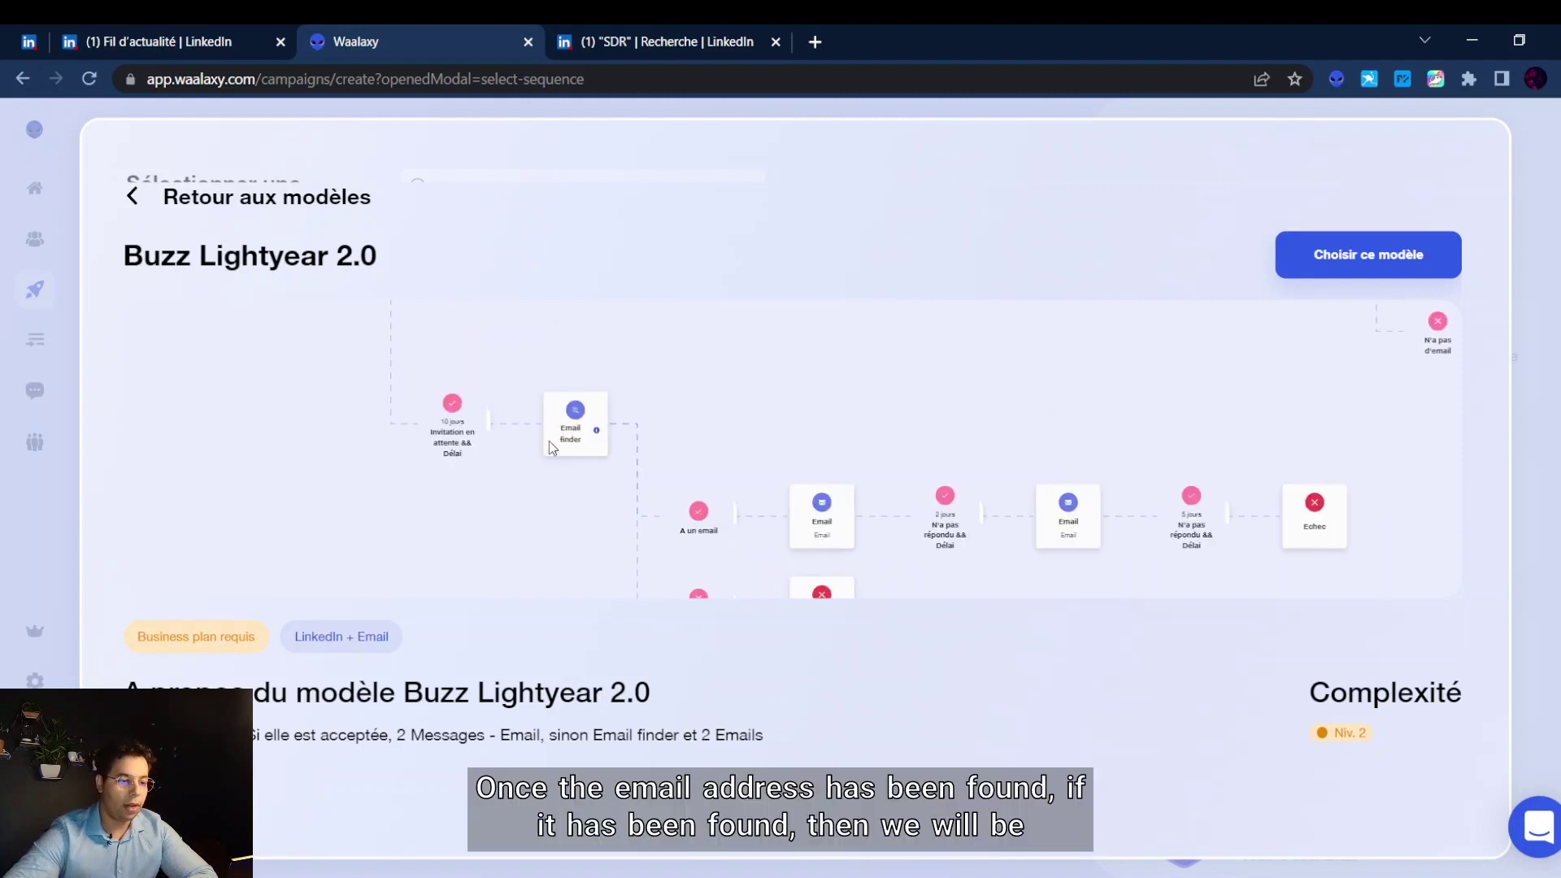
{"action": "left_click_drag", "start_coordinate": [700, 414], "coordinate": [672, 360]}
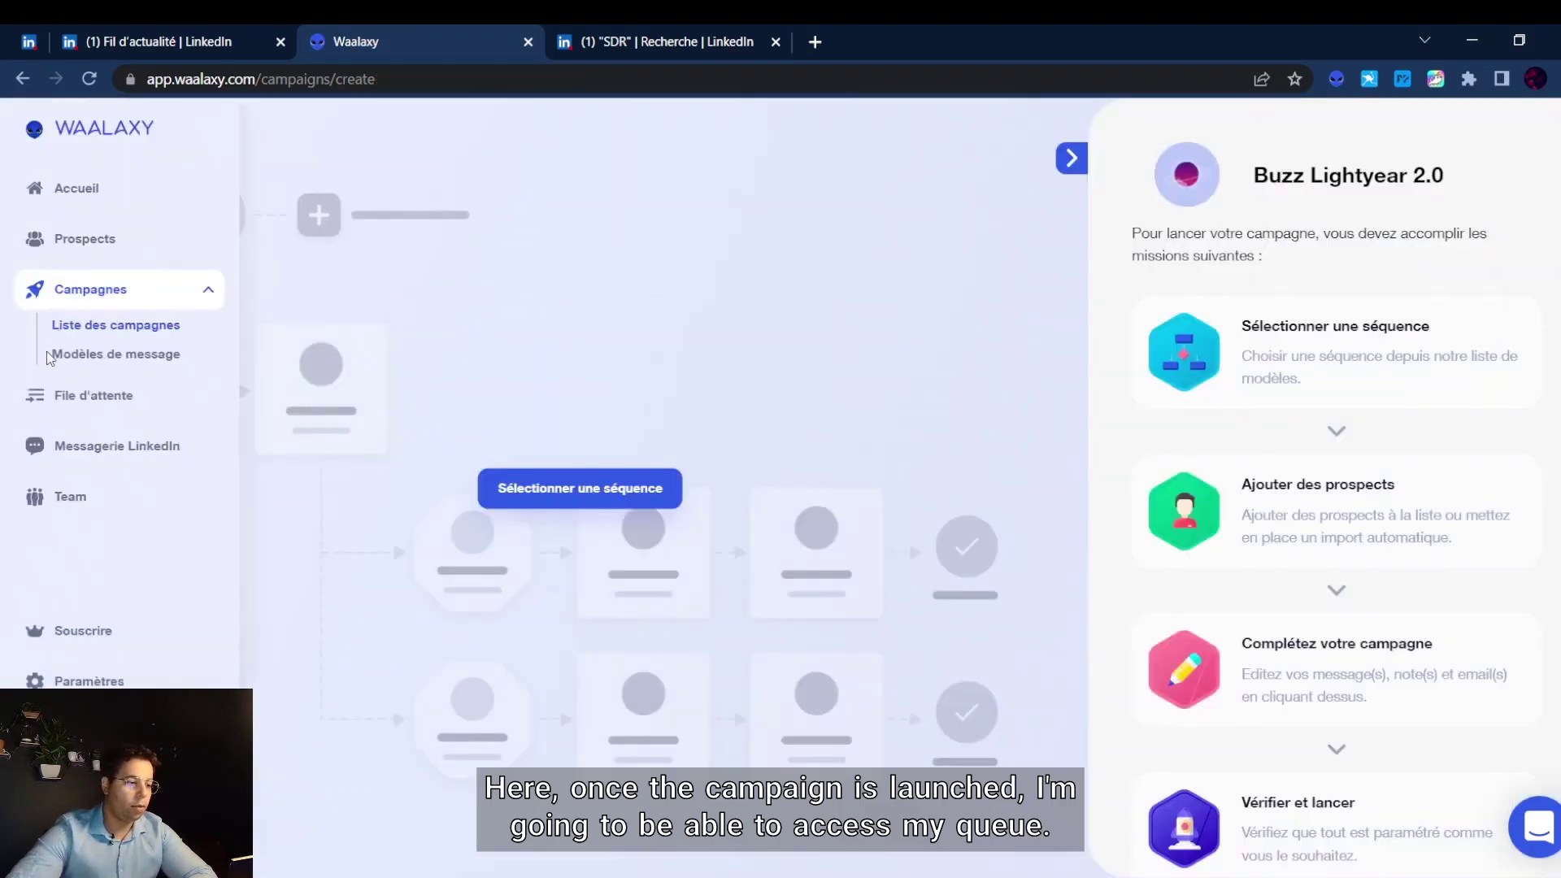
- Open the 'File d'attente' queue page, with 95 invitations, 132 messages and 134 visits left
{"action": "left_click", "coordinate": [68, 397]}
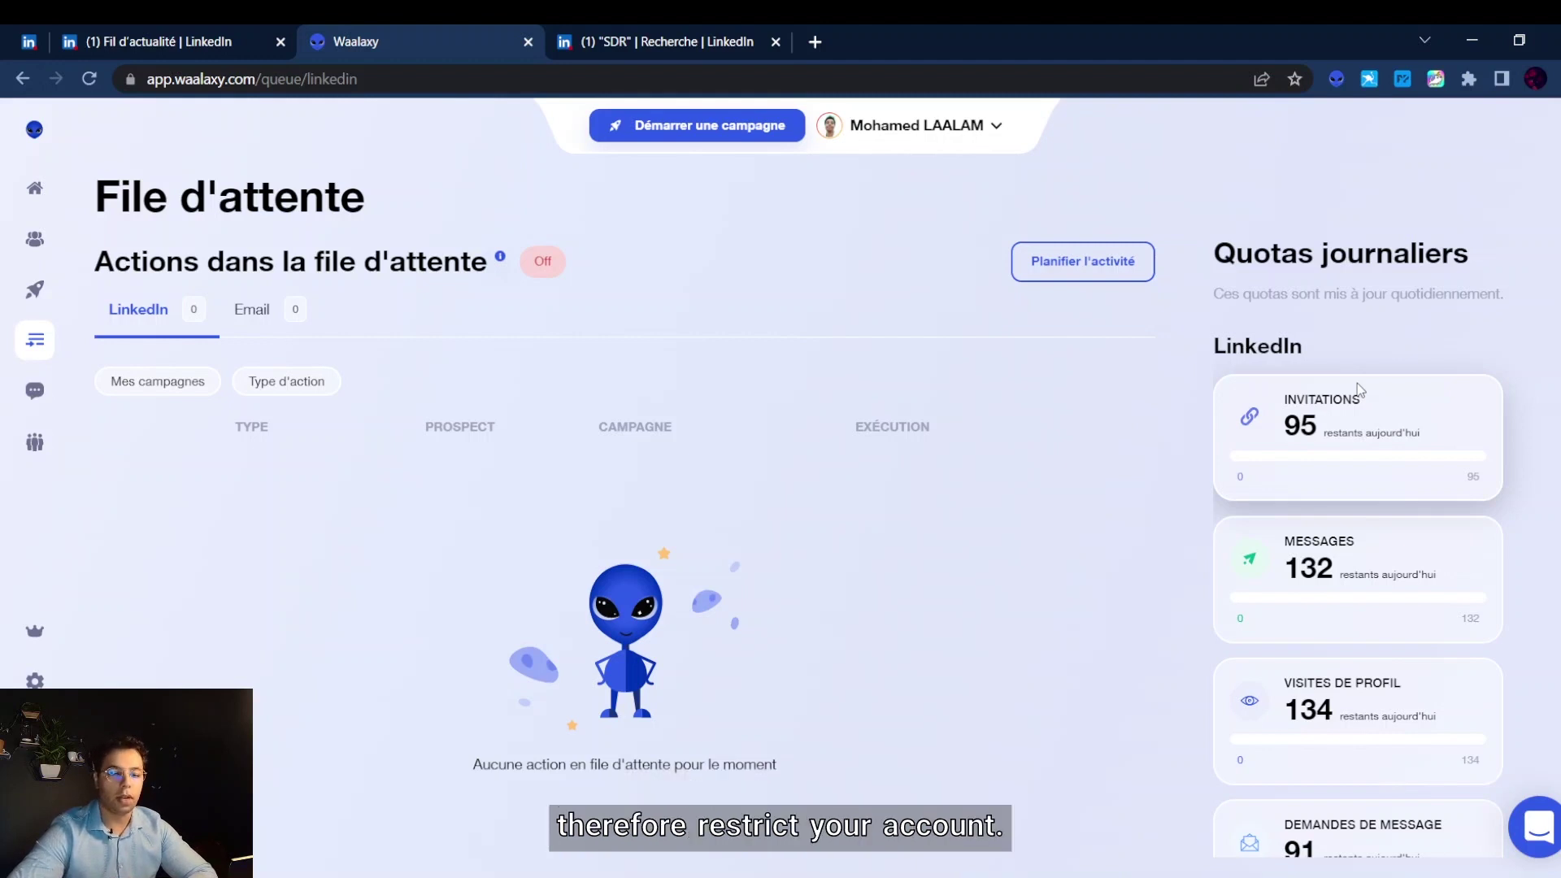
{"action": "scroll", "coordinate": [1358, 389], "scroll_direction": "down", "scroll_amount": 1}
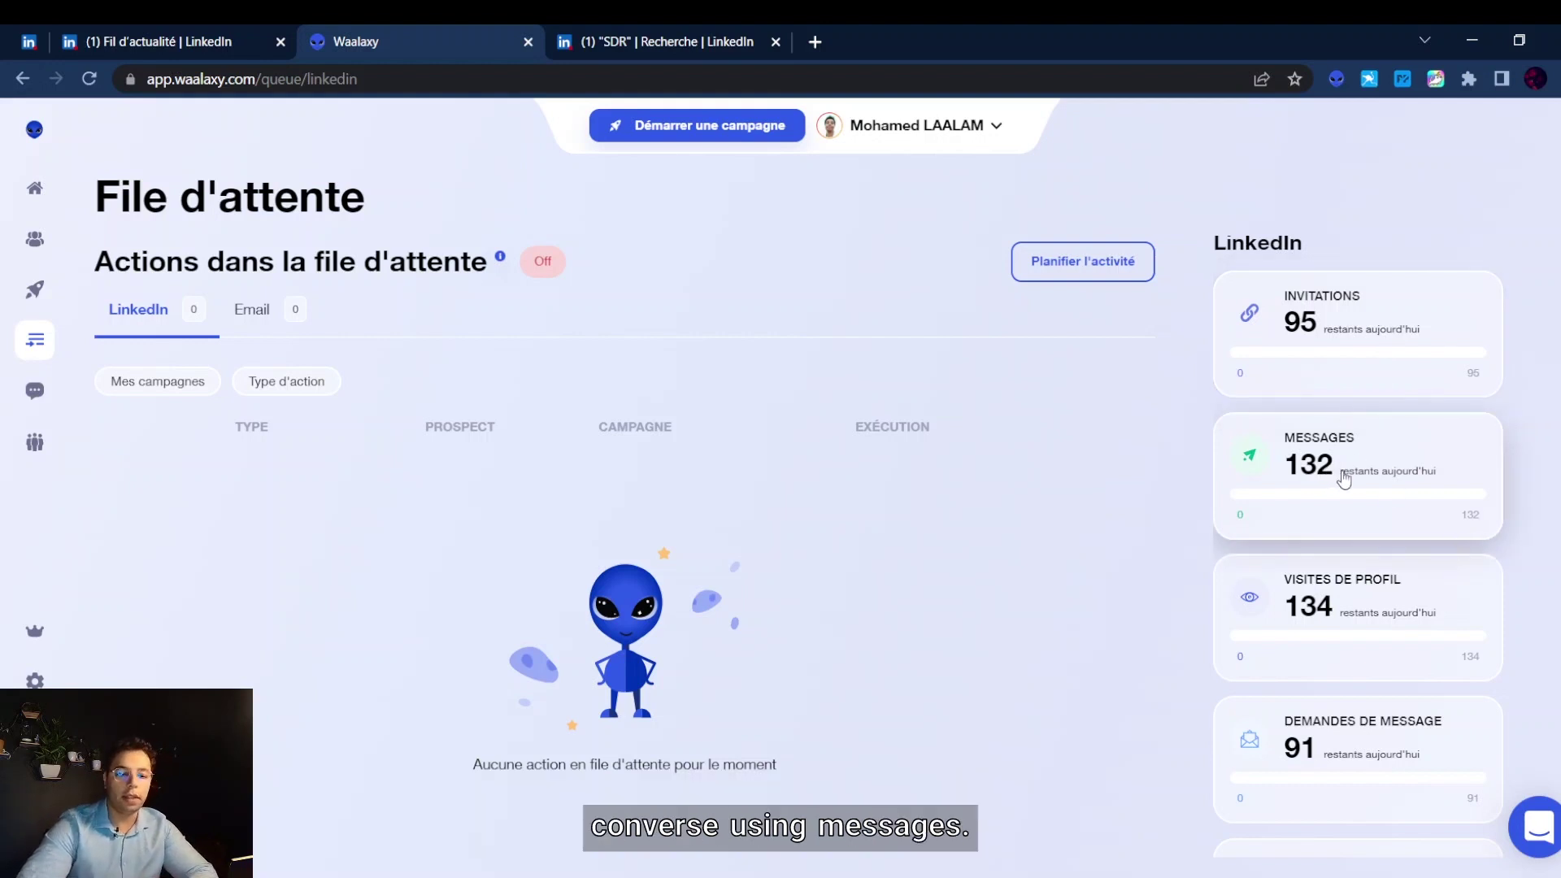
{"action": "scroll", "coordinate": [1338, 480], "scroll_direction": "down", "scroll_amount": 2}
{"action": "scroll", "coordinate": [1342, 439], "scroll_direction": "up", "scroll_amount": 1}
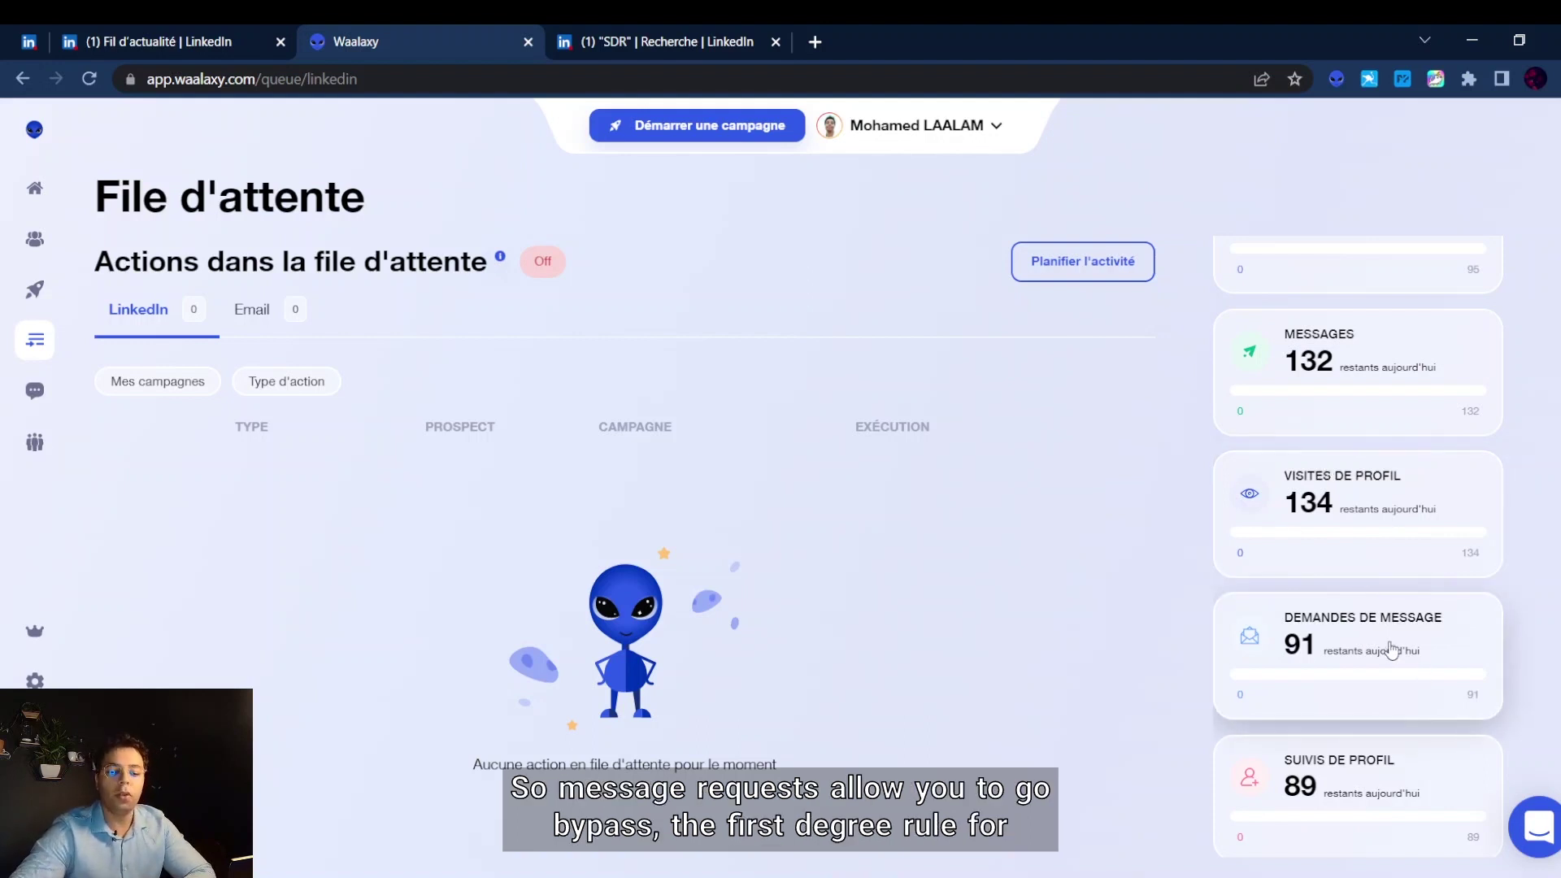
{"action": "scroll", "coordinate": [1354, 650], "scroll_direction": "up", "scroll_amount": 1}
{"action": "scroll", "coordinate": [1353, 650], "scroll_direction": "up", "scroll_amount": 2}
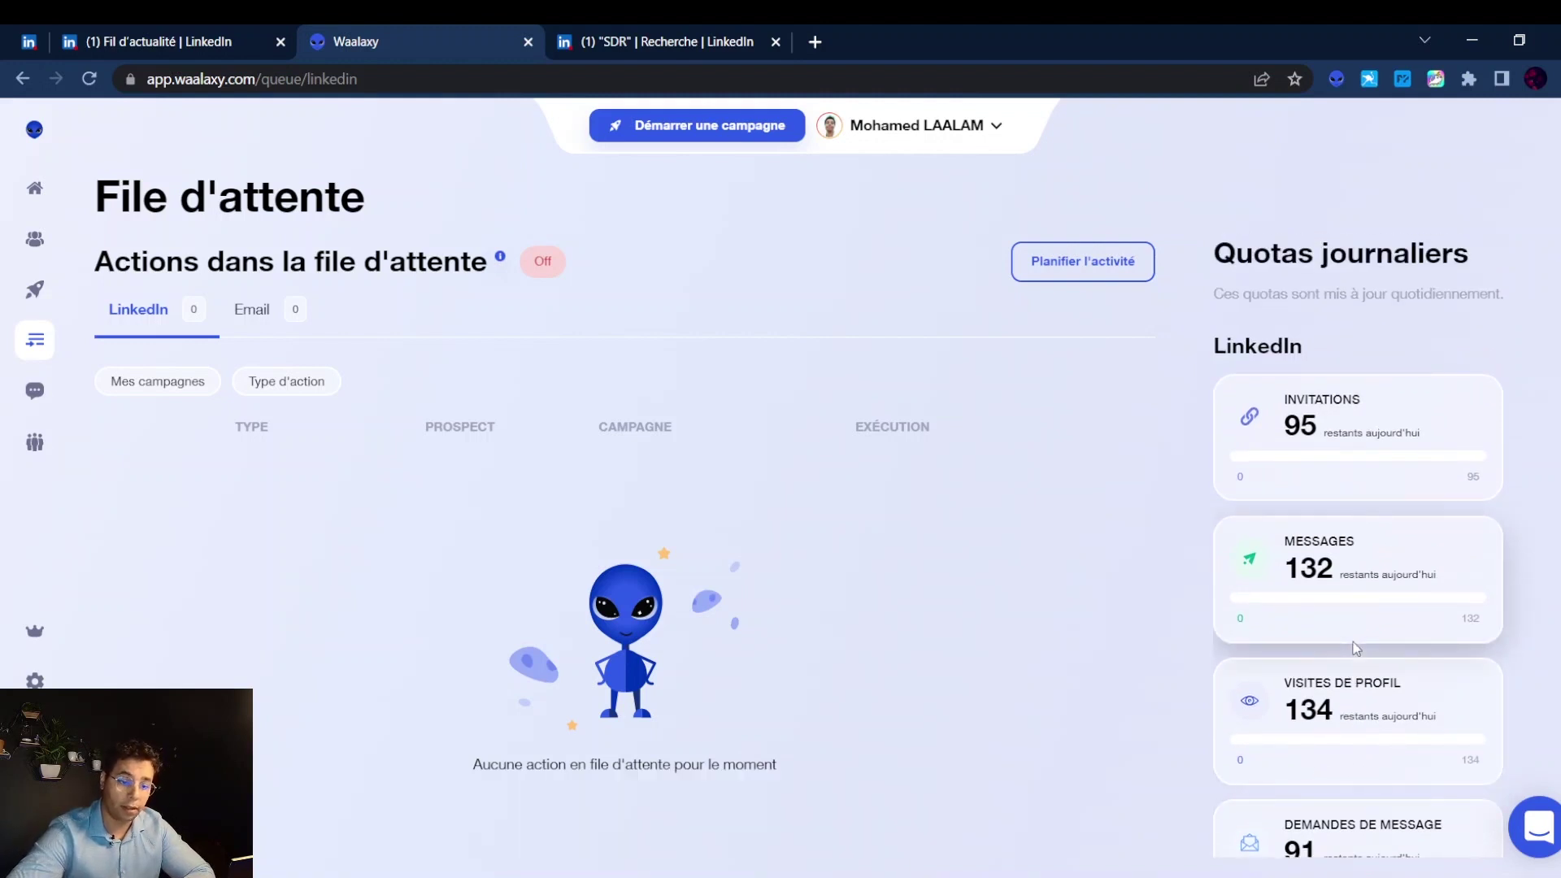
{"action": "scroll", "coordinate": [1357, 648], "scroll_direction": "down", "scroll_amount": 2}
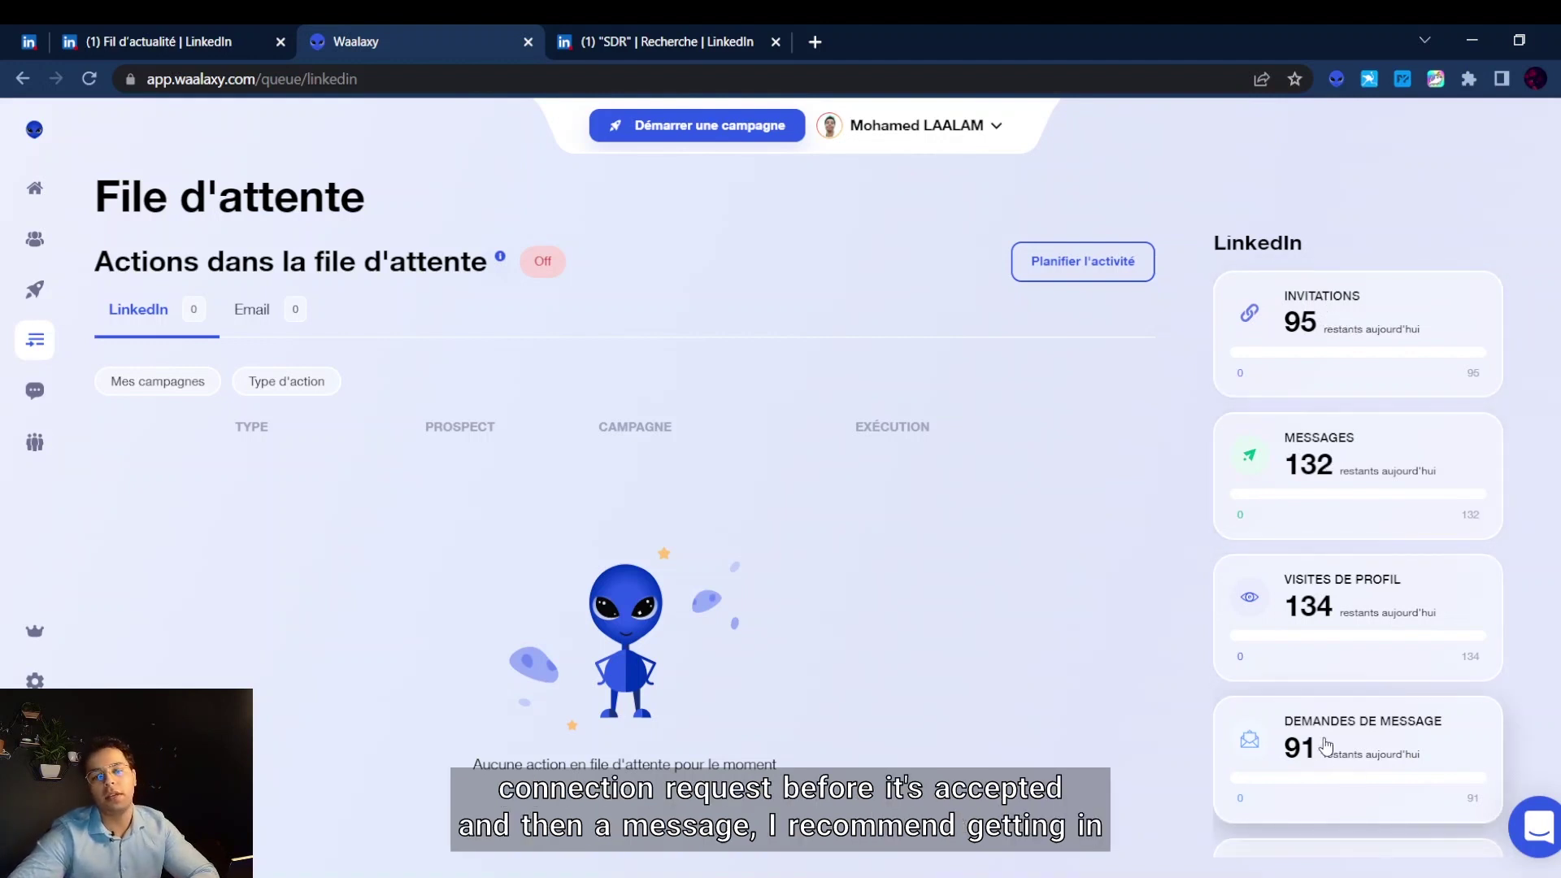
{"action": "scroll", "coordinate": [1326, 746], "scroll_direction": "down", "scroll_amount": 3}
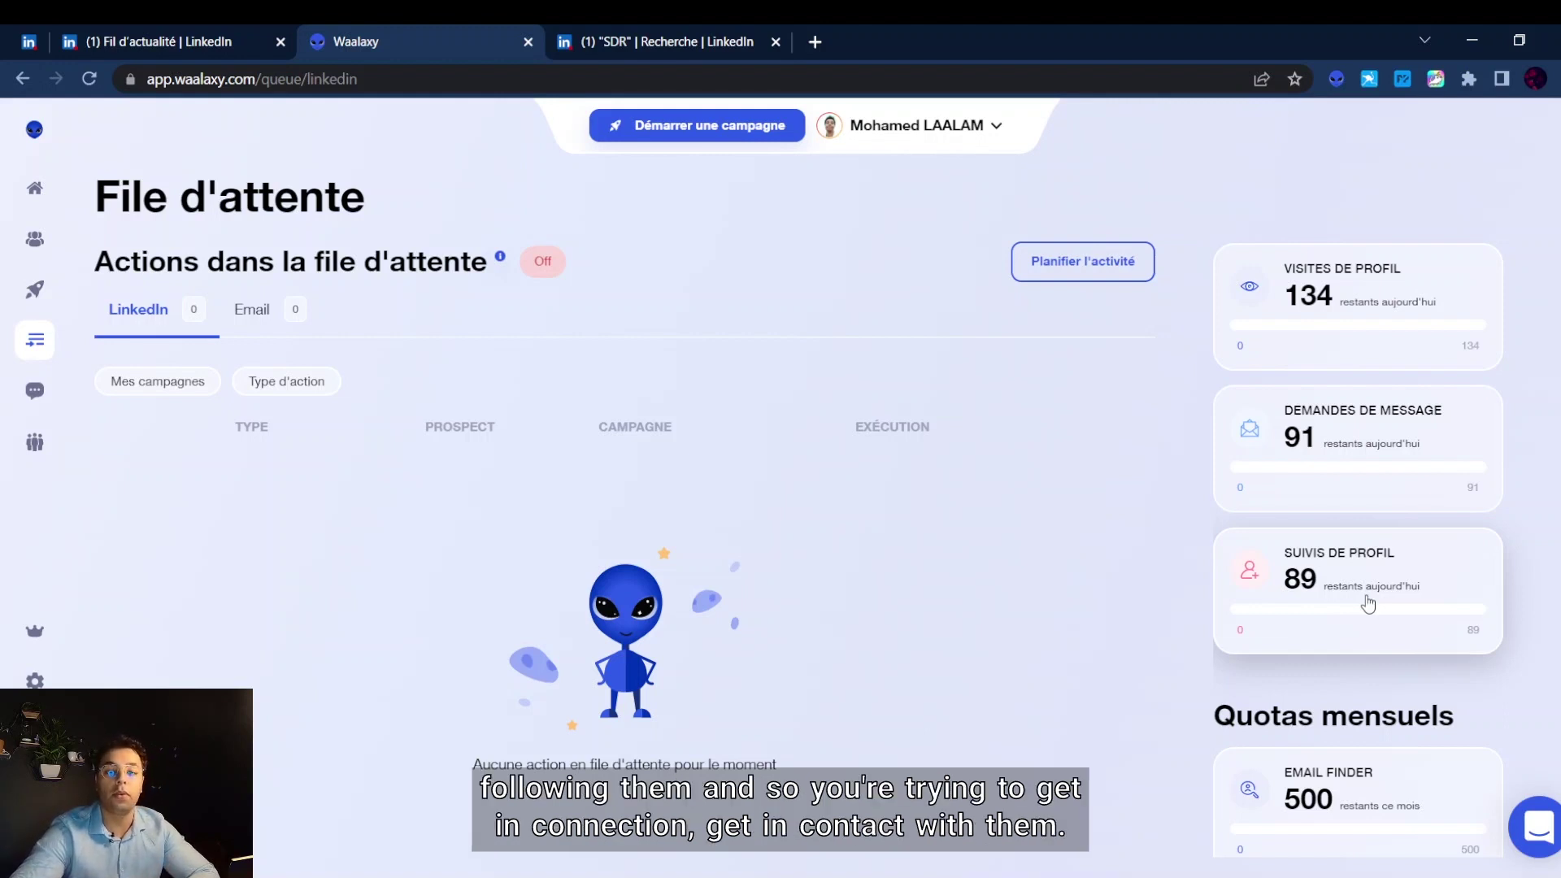
{"action": "scroll", "coordinate": [1280, 647], "scroll_direction": "down", "scroll_amount": 1}
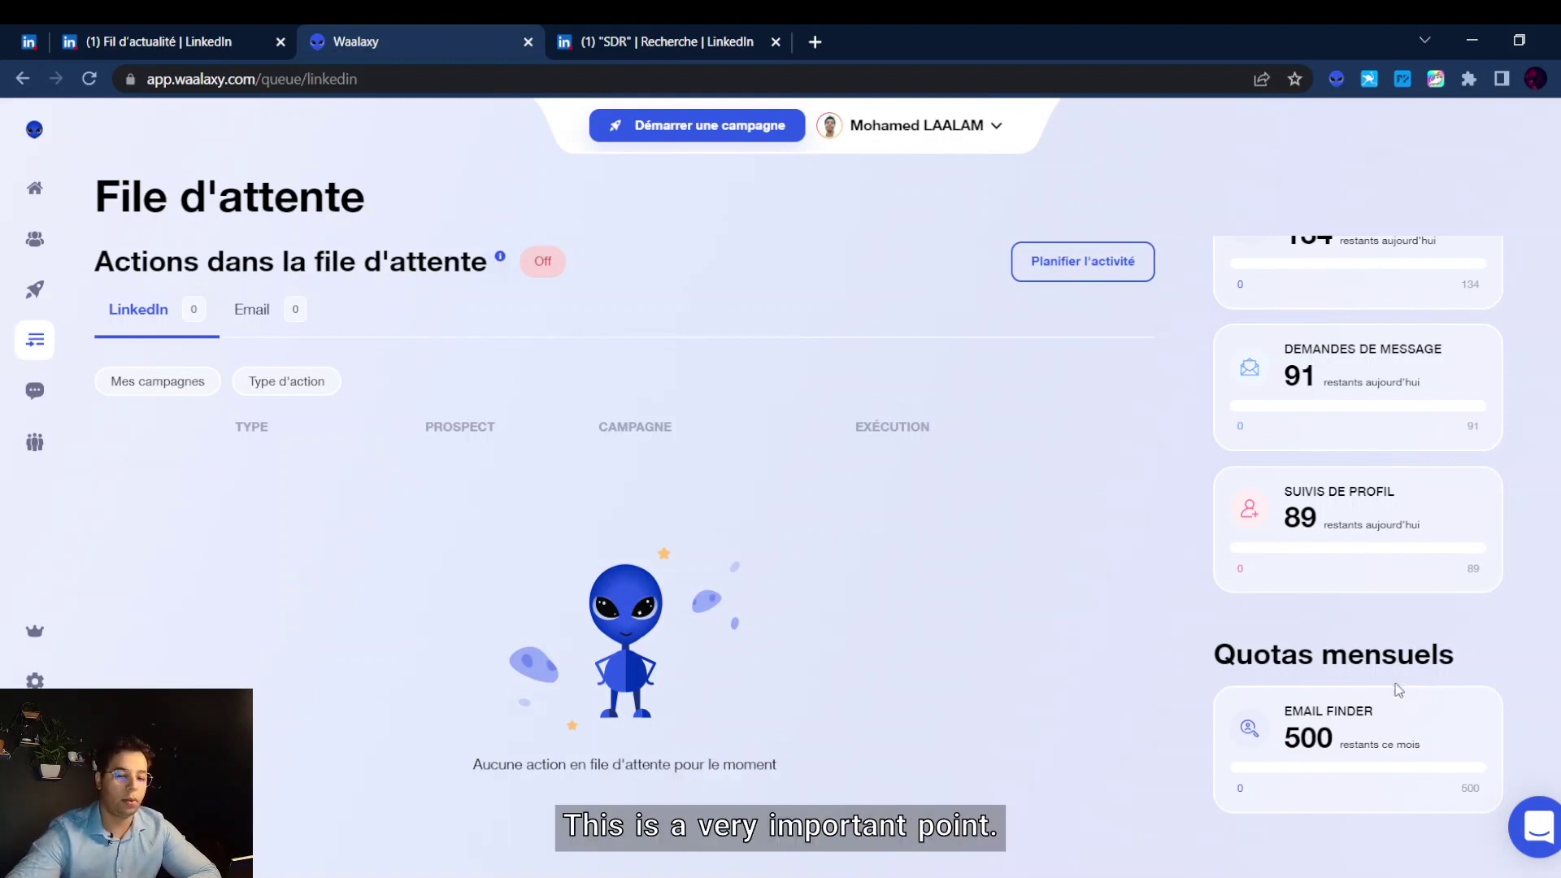
- Open Team settings and show 1-month pricing: Business €99, Advanced €69, Pro €35, Free €0
{"action": "mouse_move", "coordinate": [34, 441]}
{"action": "left_click", "coordinate": [70, 442]}
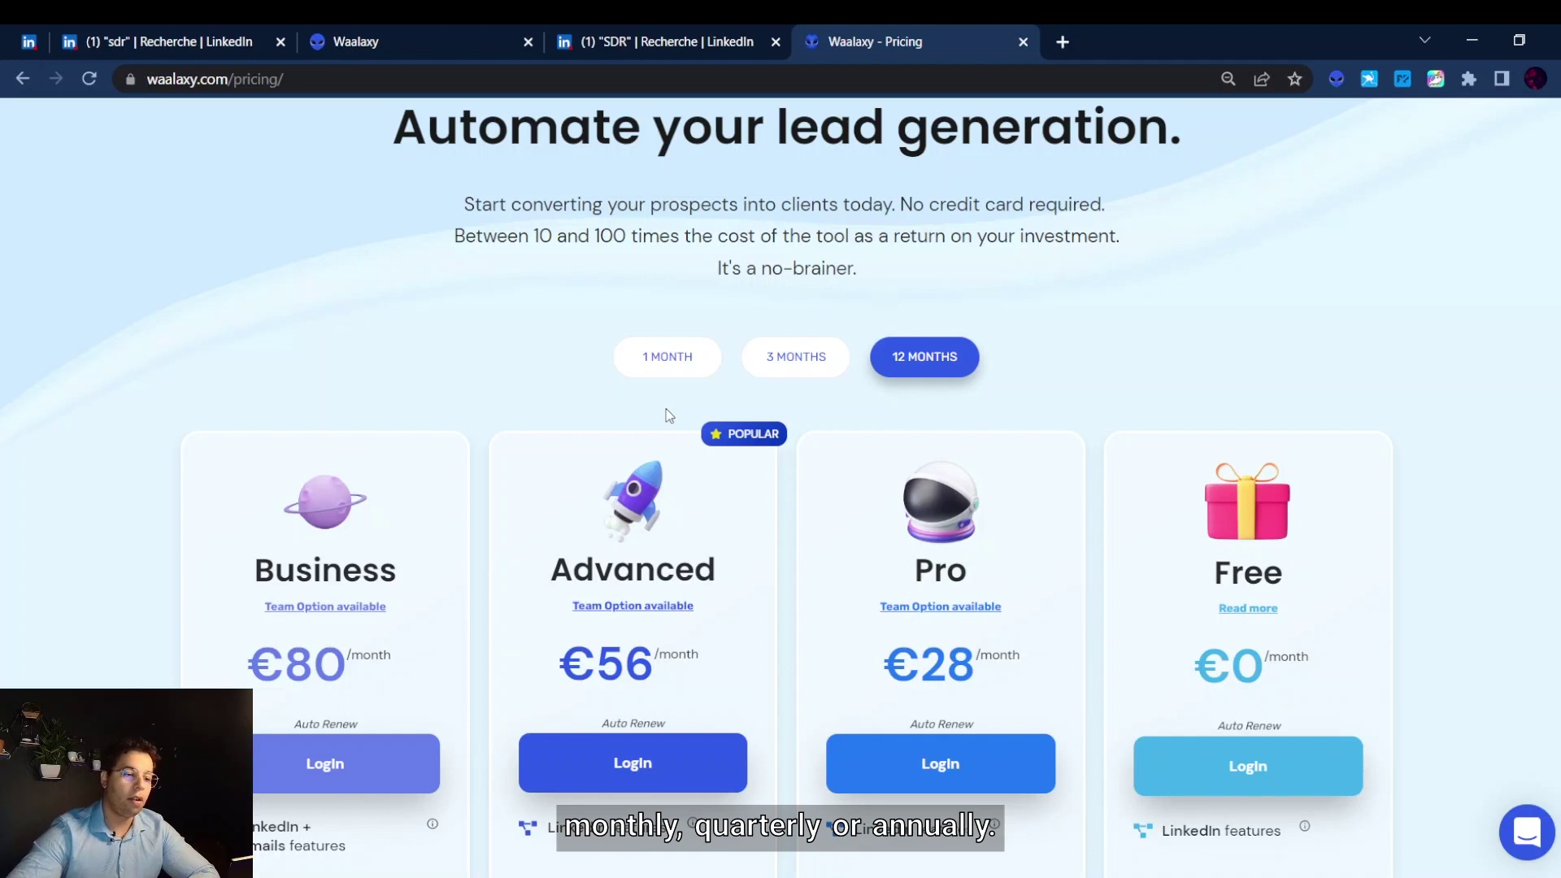
{"action": "left_click", "coordinate": [670, 357]}
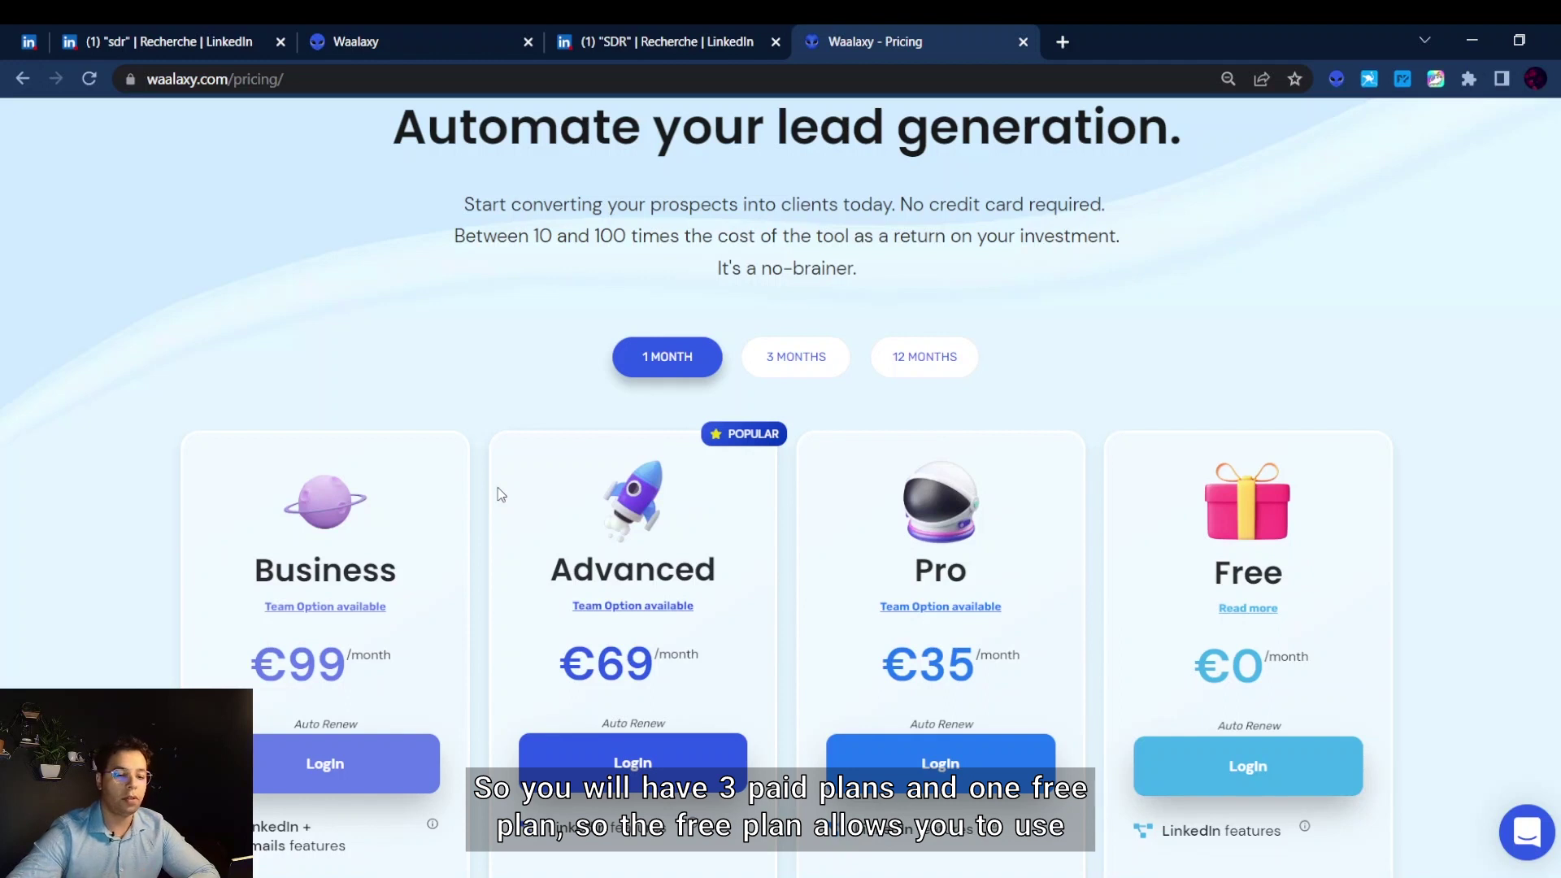
{"action": "scroll", "coordinate": [683, 513], "scroll_direction": "down", "scroll_amount": 2}
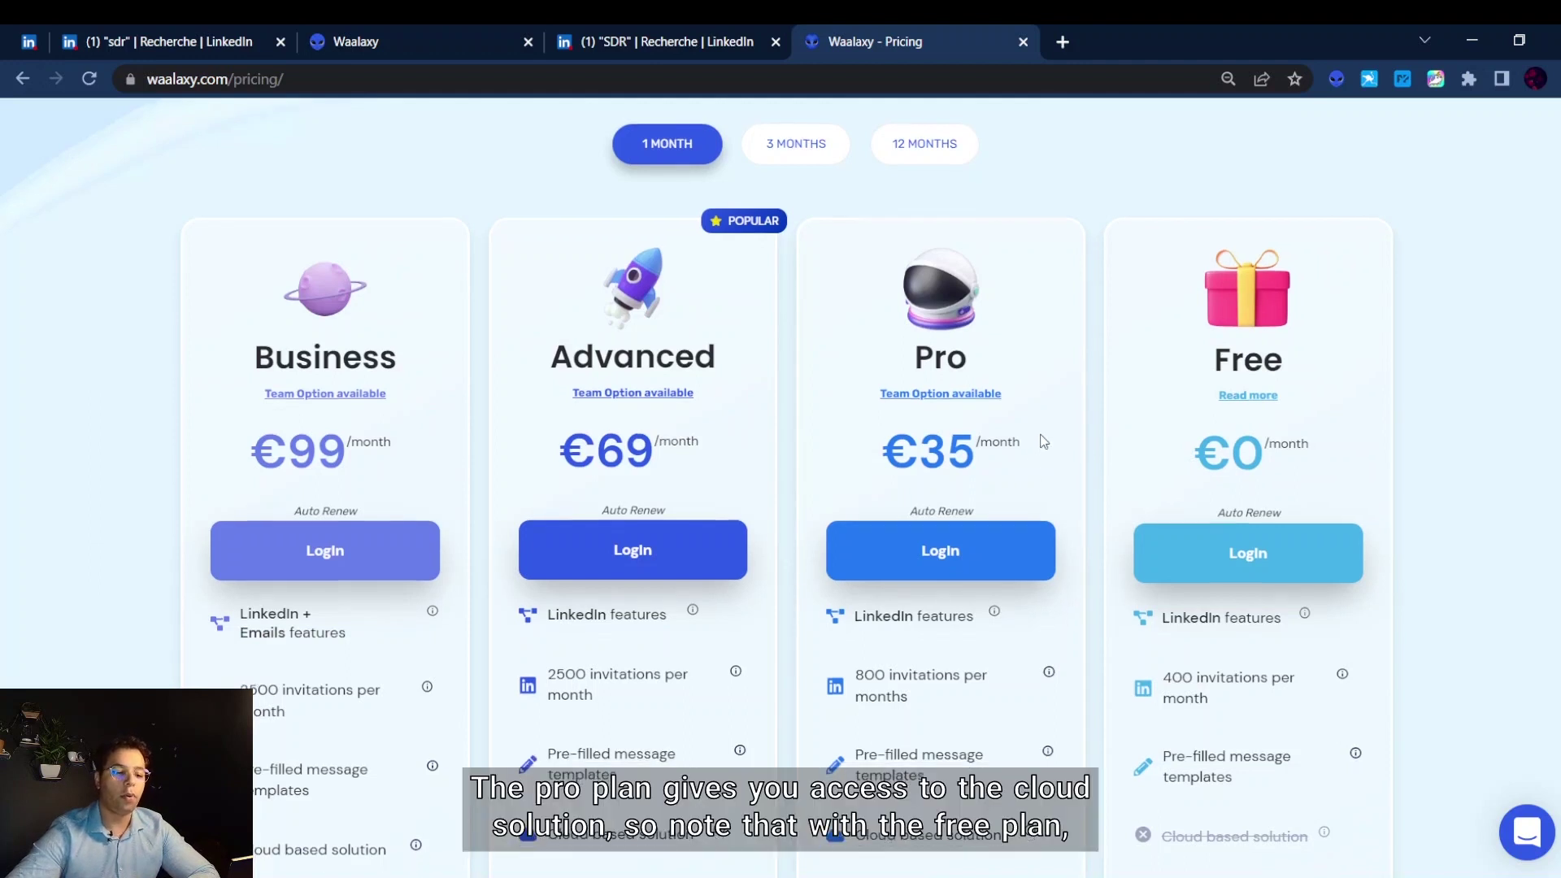
{"action": "scroll", "coordinate": [1038, 439], "scroll_direction": "down", "scroll_amount": 2}
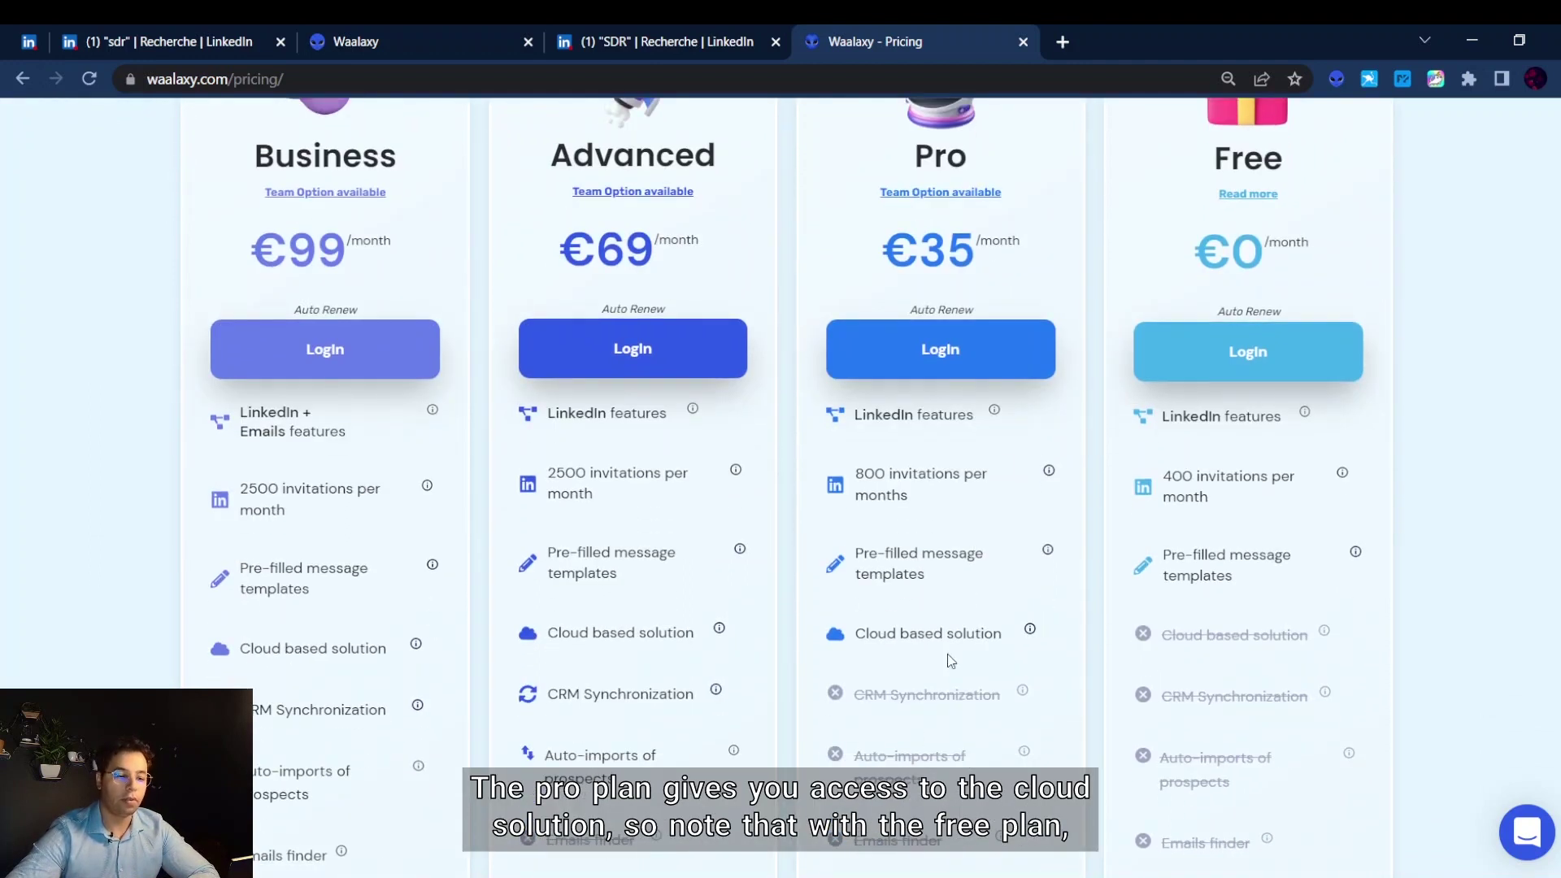
{"action": "scroll", "coordinate": [1220, 660], "scroll_direction": "up", "scroll_amount": 1}
{"action": "scroll", "coordinate": [1220, 660], "scroll_direction": "up", "scroll_amount": 1}
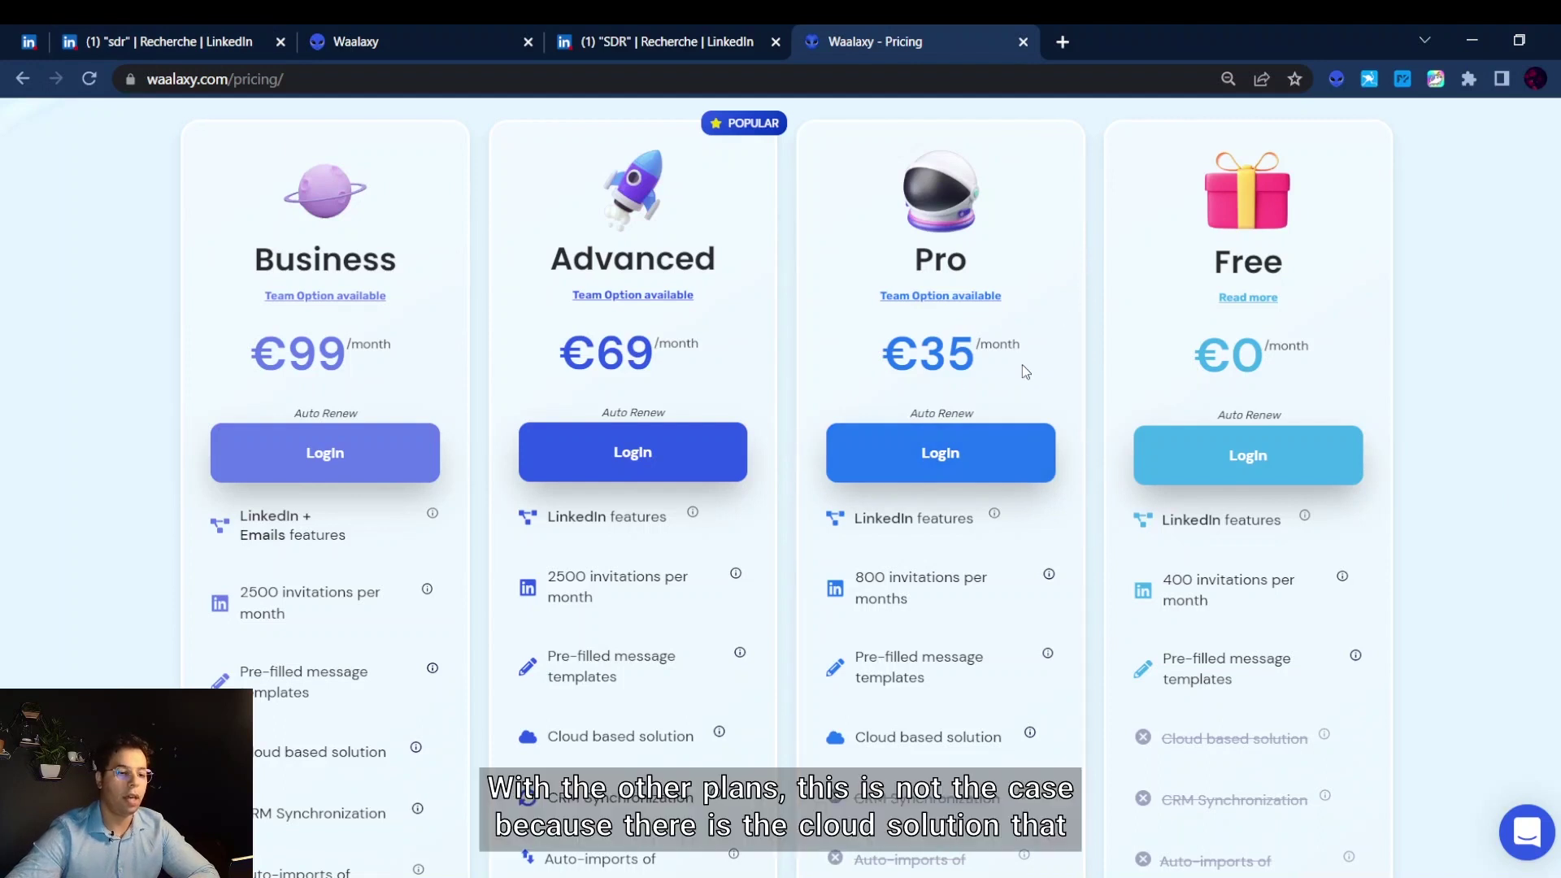
{"action": "scroll", "coordinate": [985, 634], "scroll_direction": "down", "scroll_amount": 1}
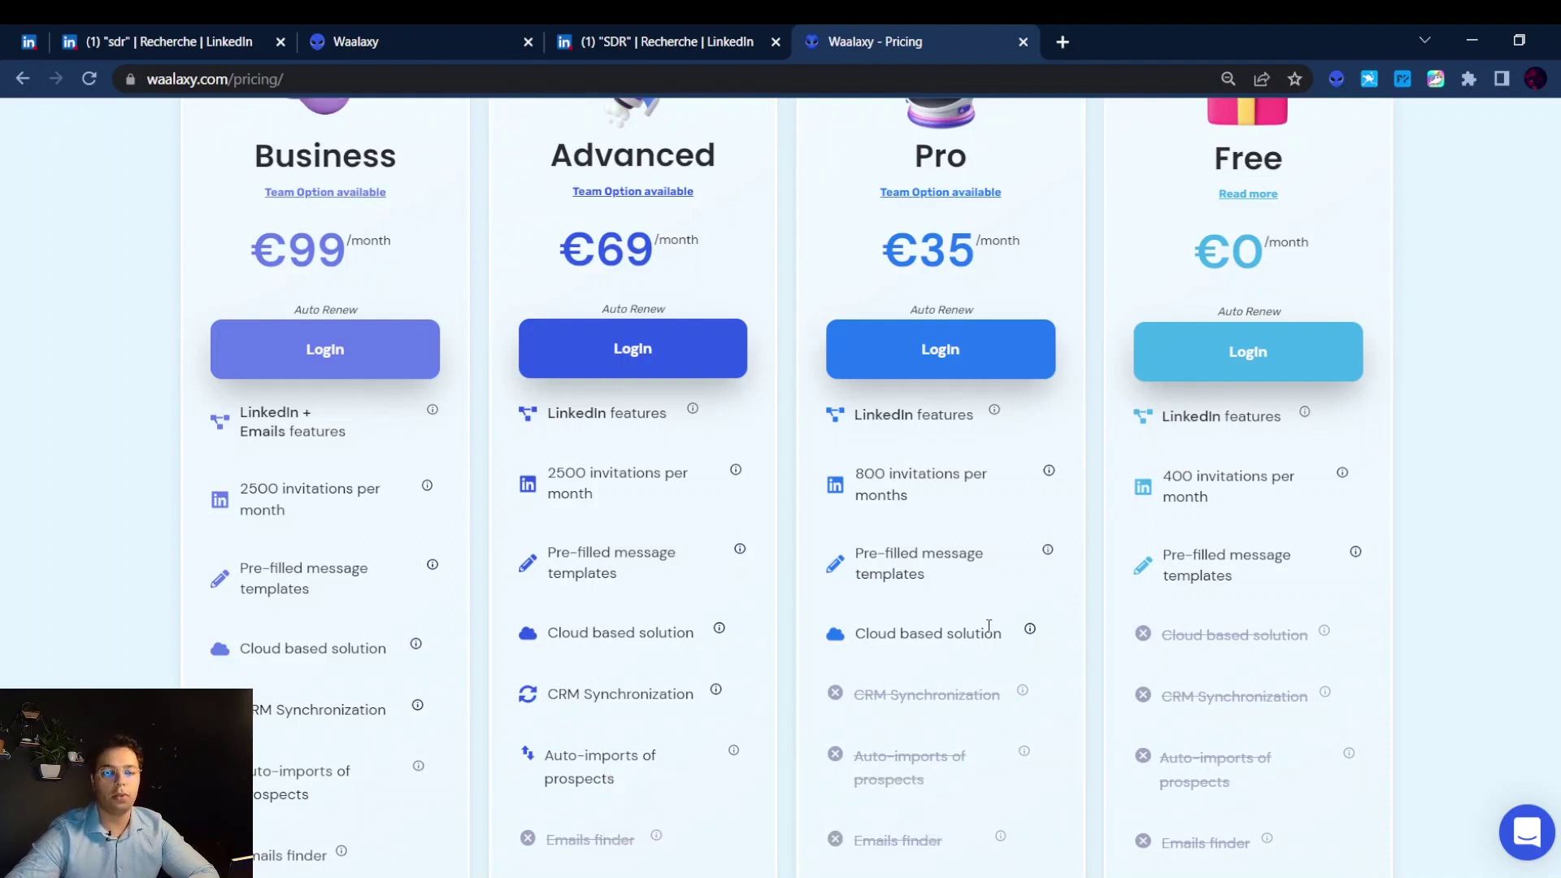
{"action": "scroll", "coordinate": [987, 622], "scroll_direction": "up", "scroll_amount": 1}
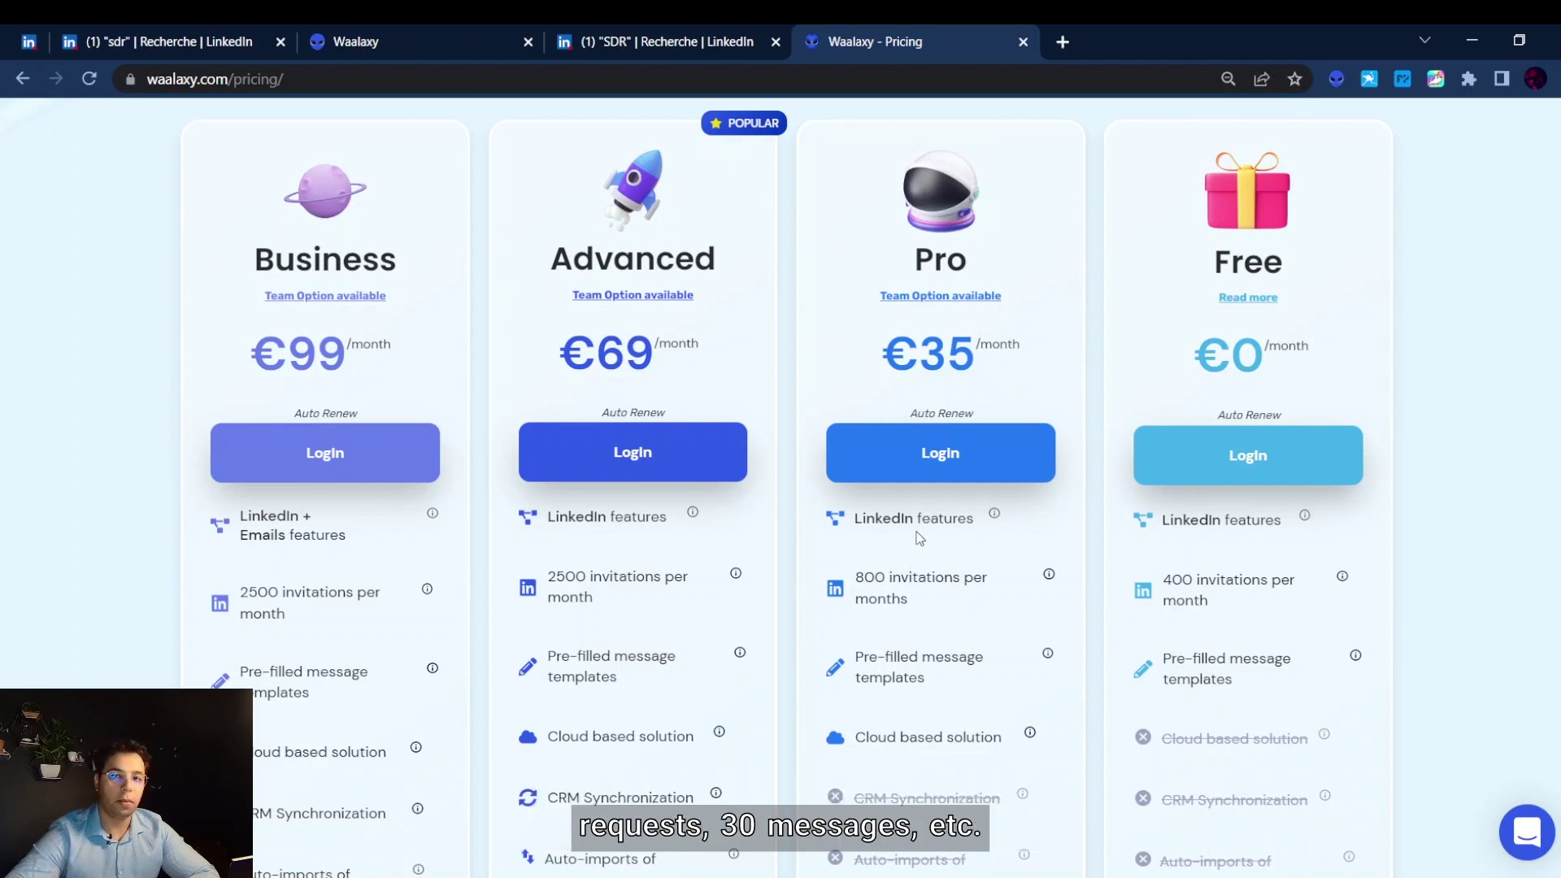
{"action": "scroll", "coordinate": [793, 452], "scroll_direction": "down", "scroll_amount": 1}
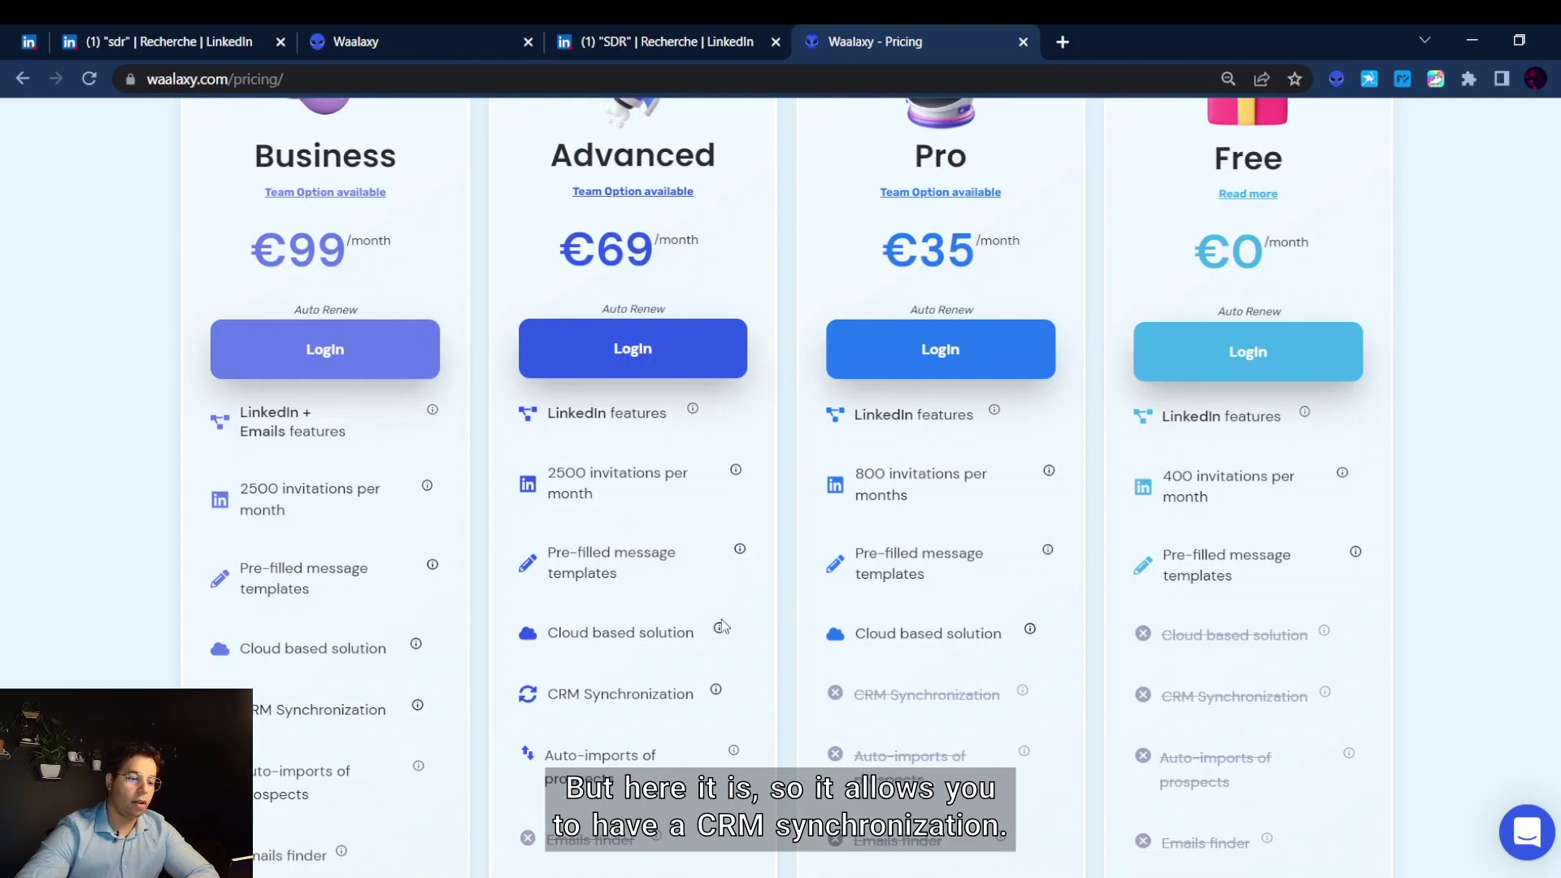
{"action": "scroll", "coordinate": [729, 627], "scroll_direction": "down", "scroll_amount": 1}
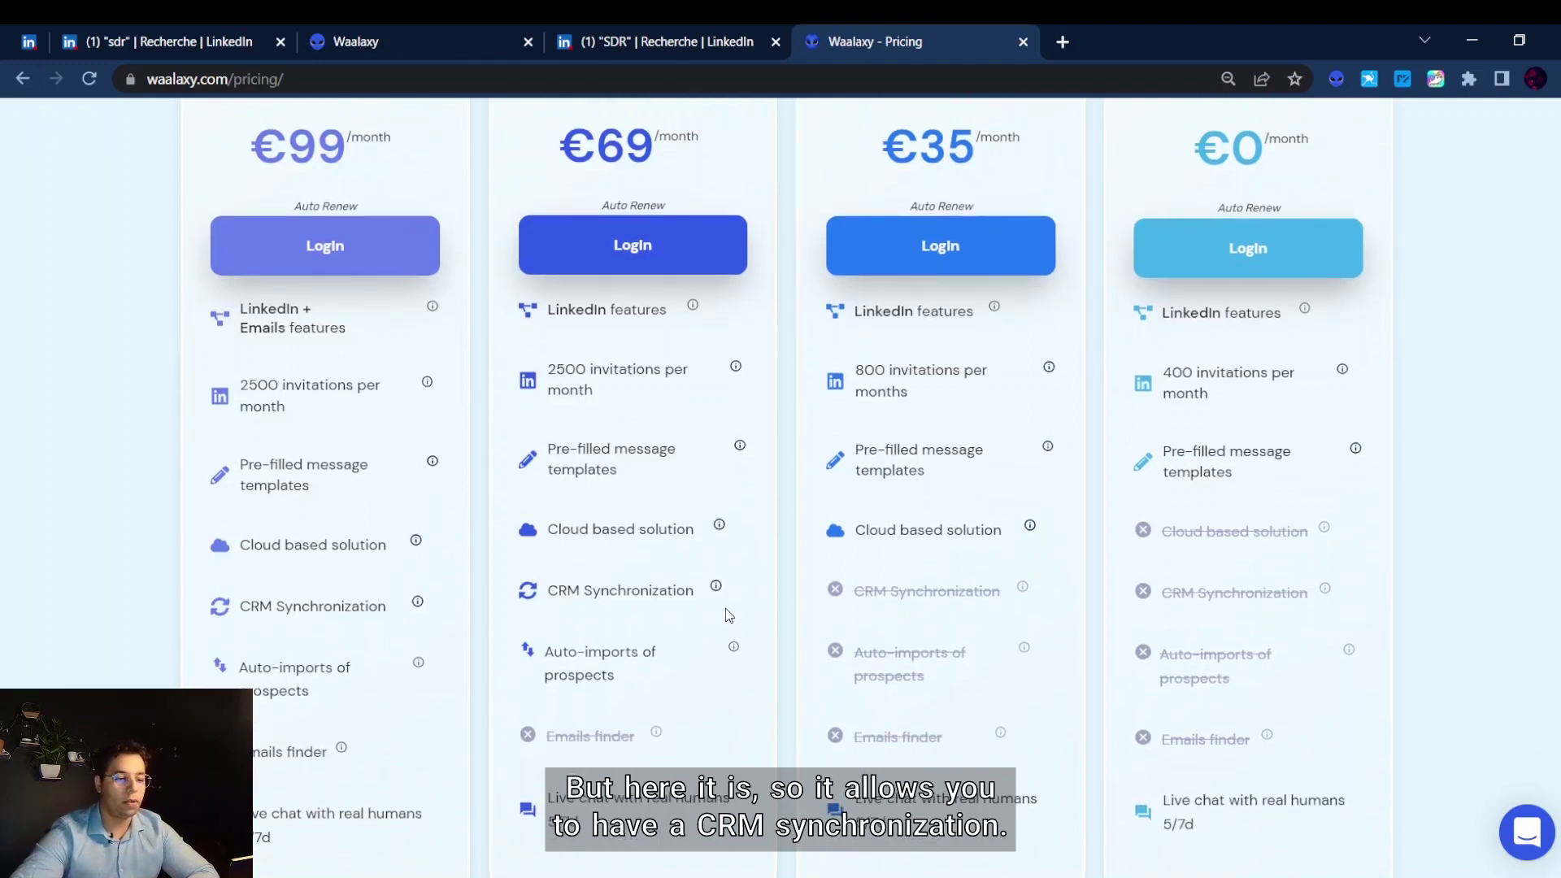
{"action": "scroll", "coordinate": [632, 663], "scroll_direction": "up", "scroll_amount": 1}
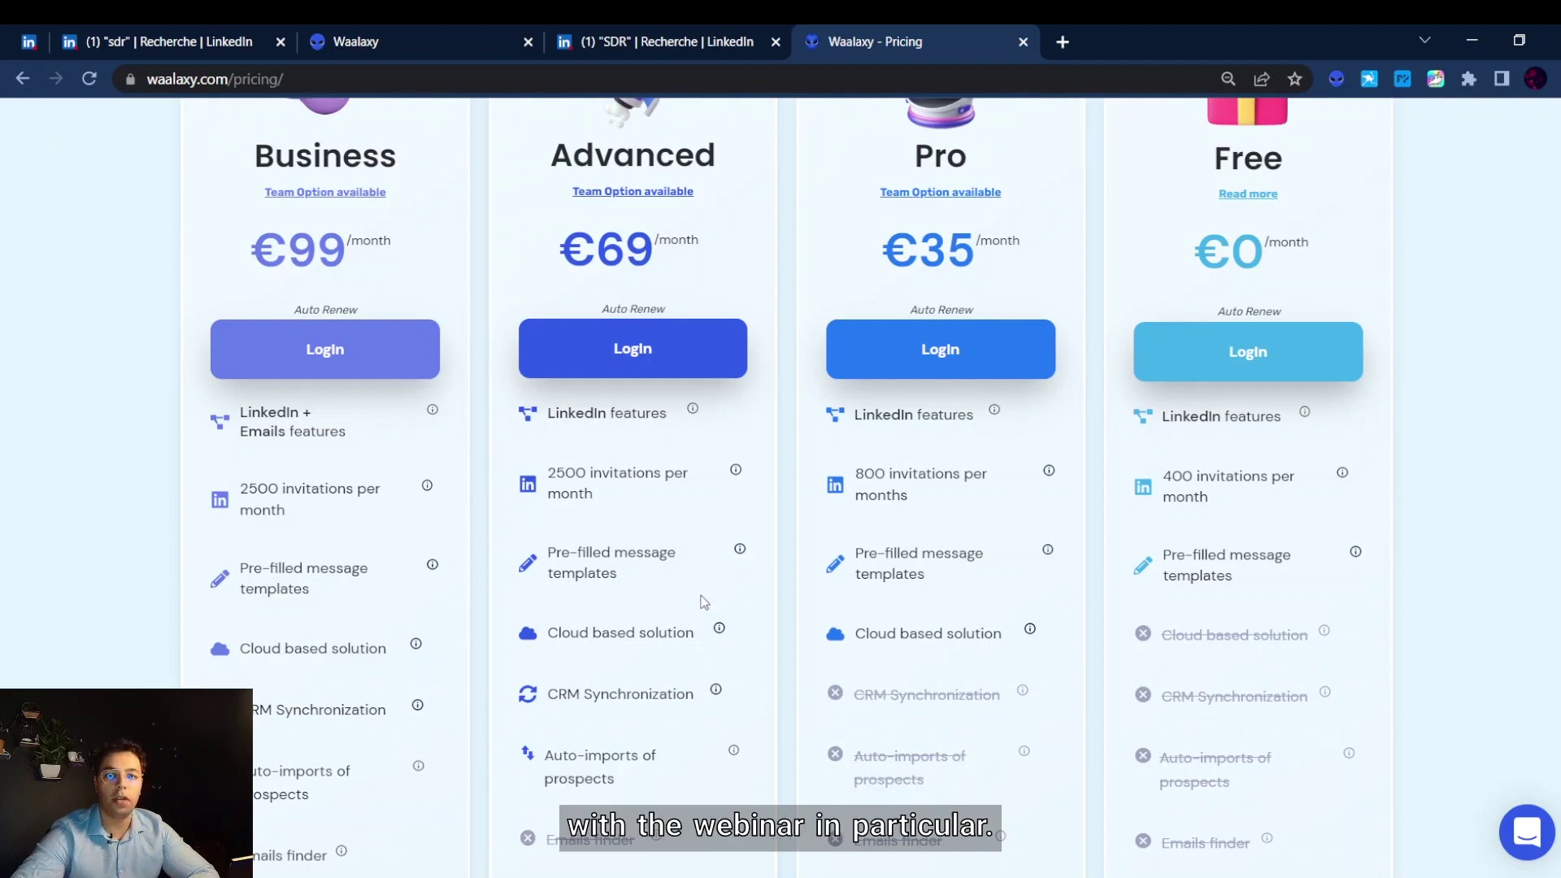
{"action": "scroll", "coordinate": [701, 601], "scroll_direction": "down", "scroll_amount": 3}
{"action": "scroll", "coordinate": [553, 511], "scroll_direction": "up", "scroll_amount": 3}
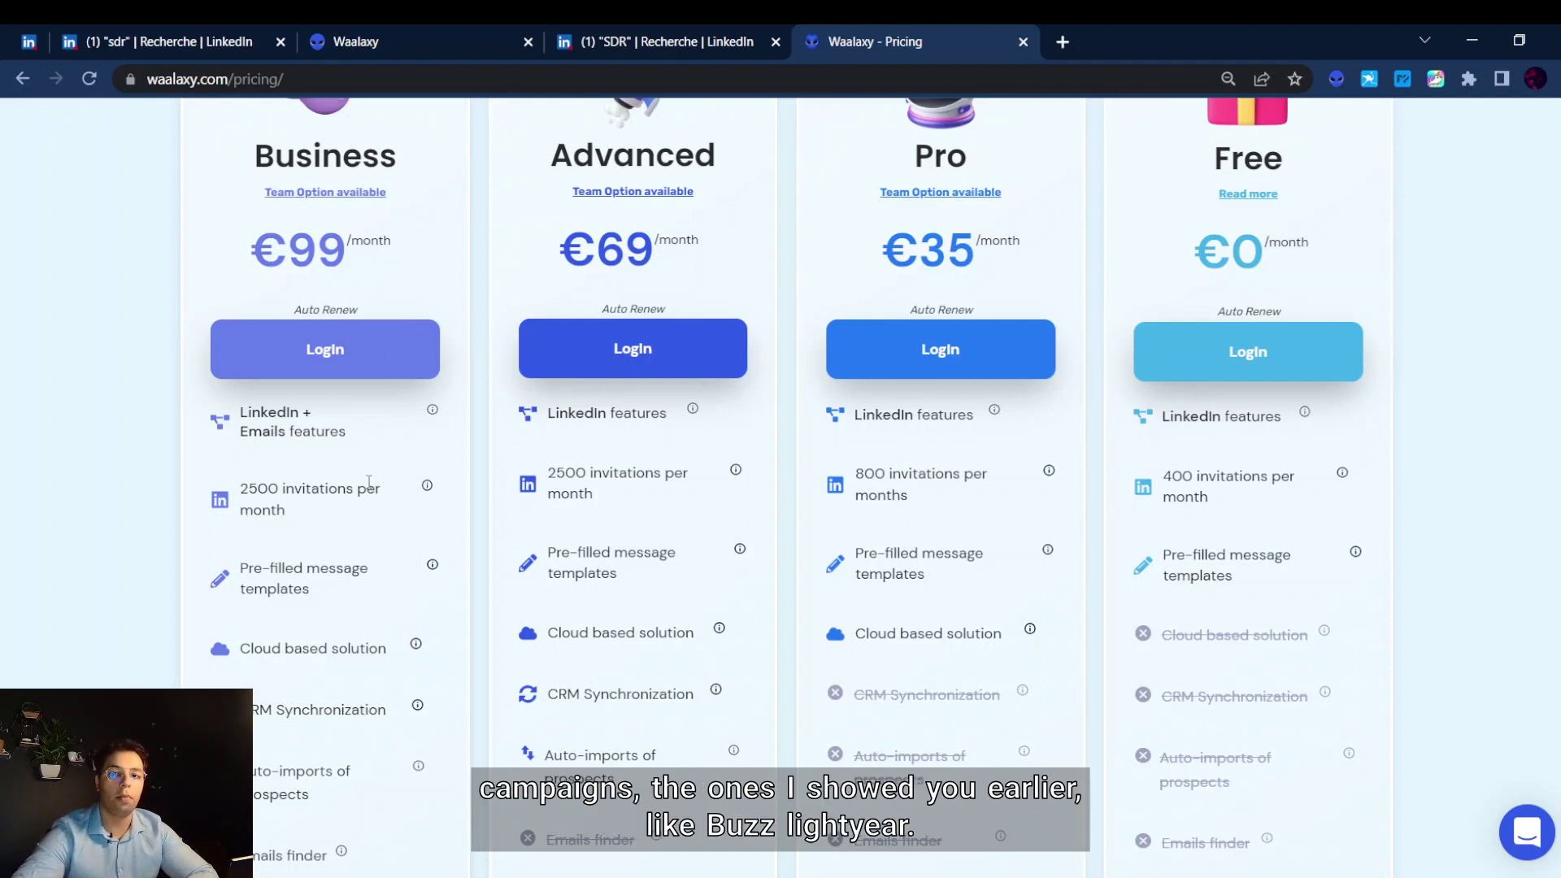
{"action": "scroll", "coordinate": [353, 445], "scroll_direction": "down", "scroll_amount": 1}
{"action": "scroll", "coordinate": [354, 445], "scroll_direction": "down", "scroll_amount": 1}
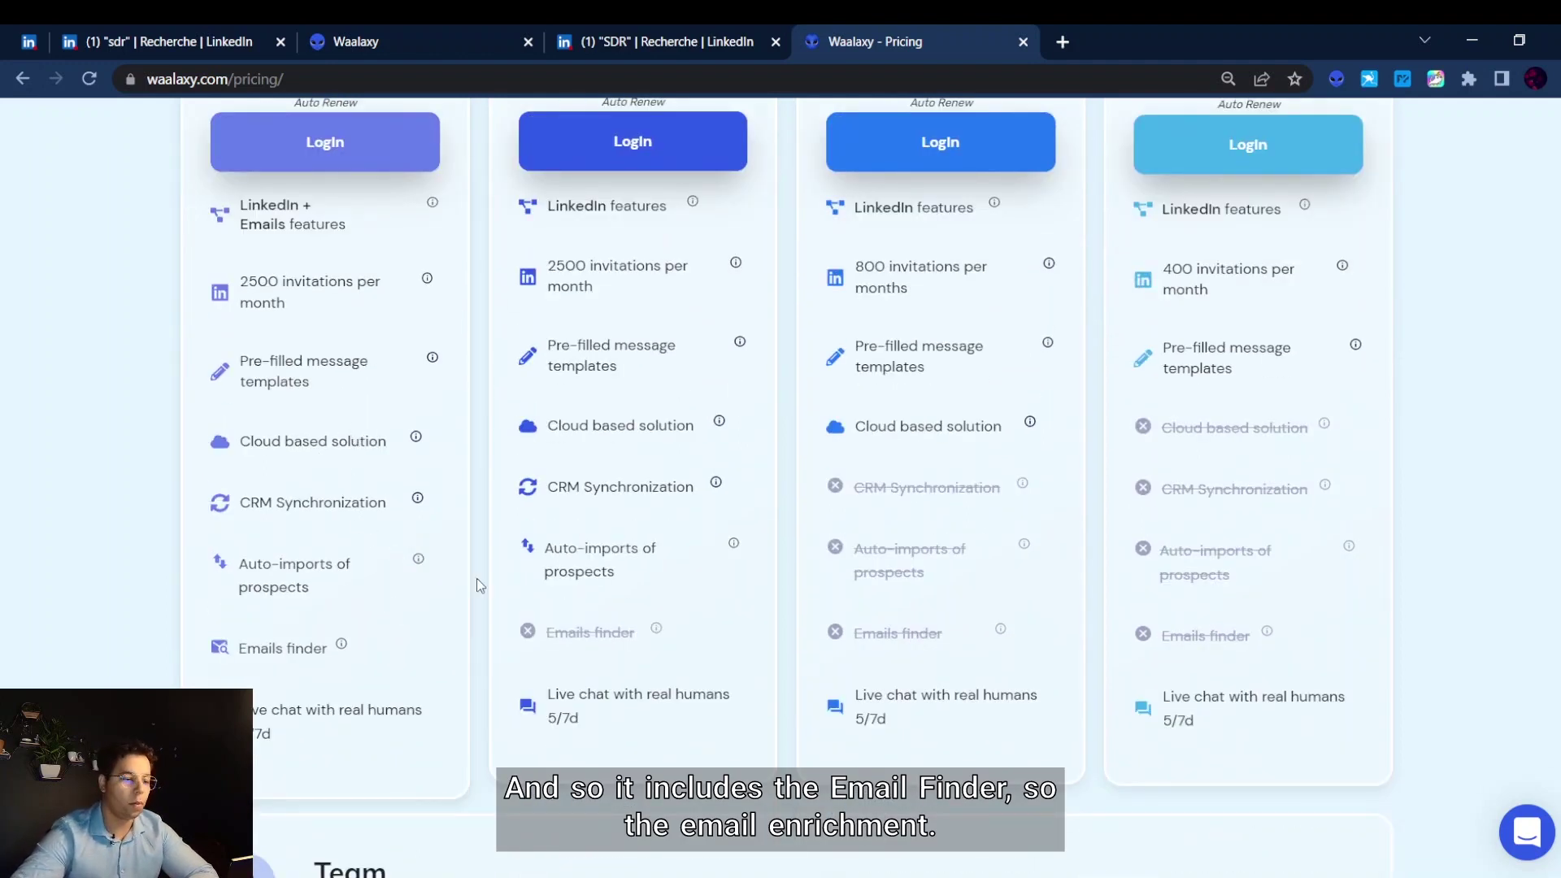
{"action": "scroll", "coordinate": [830, 538], "scroll_direction": "up", "scroll_amount": 5}
{"action": "scroll", "coordinate": [829, 538], "scroll_direction": "down", "scroll_amount": 2}
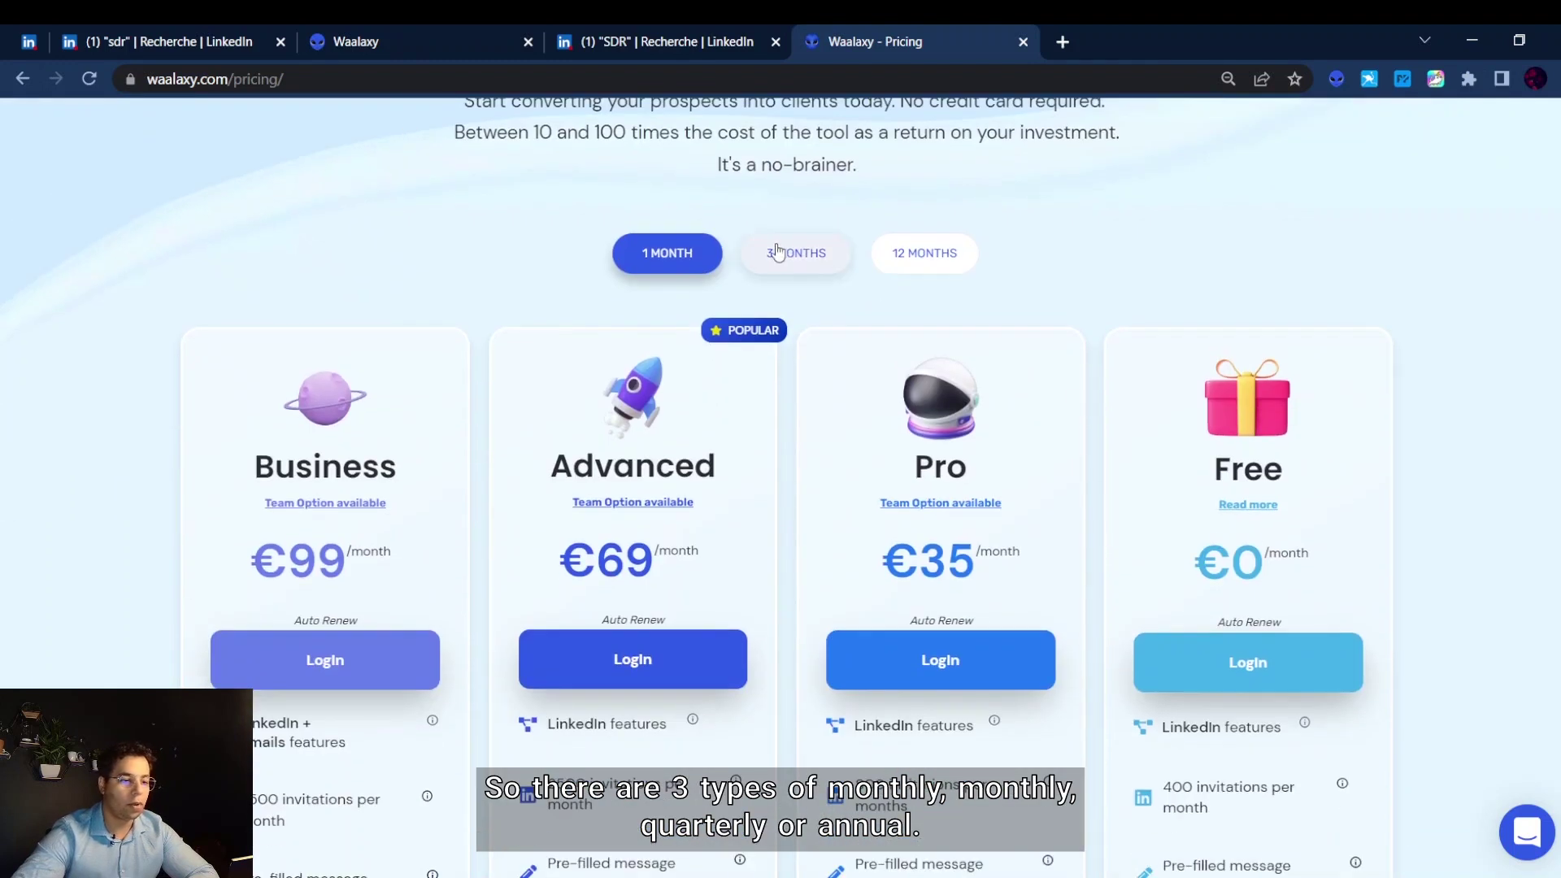
- Switch pricing from 3-month to 12-month billing: Business €80, Advanced €56, Pro €28
{"action": "left_click", "coordinate": [701, 259]}
{"action": "left_click", "coordinate": [790, 254]}
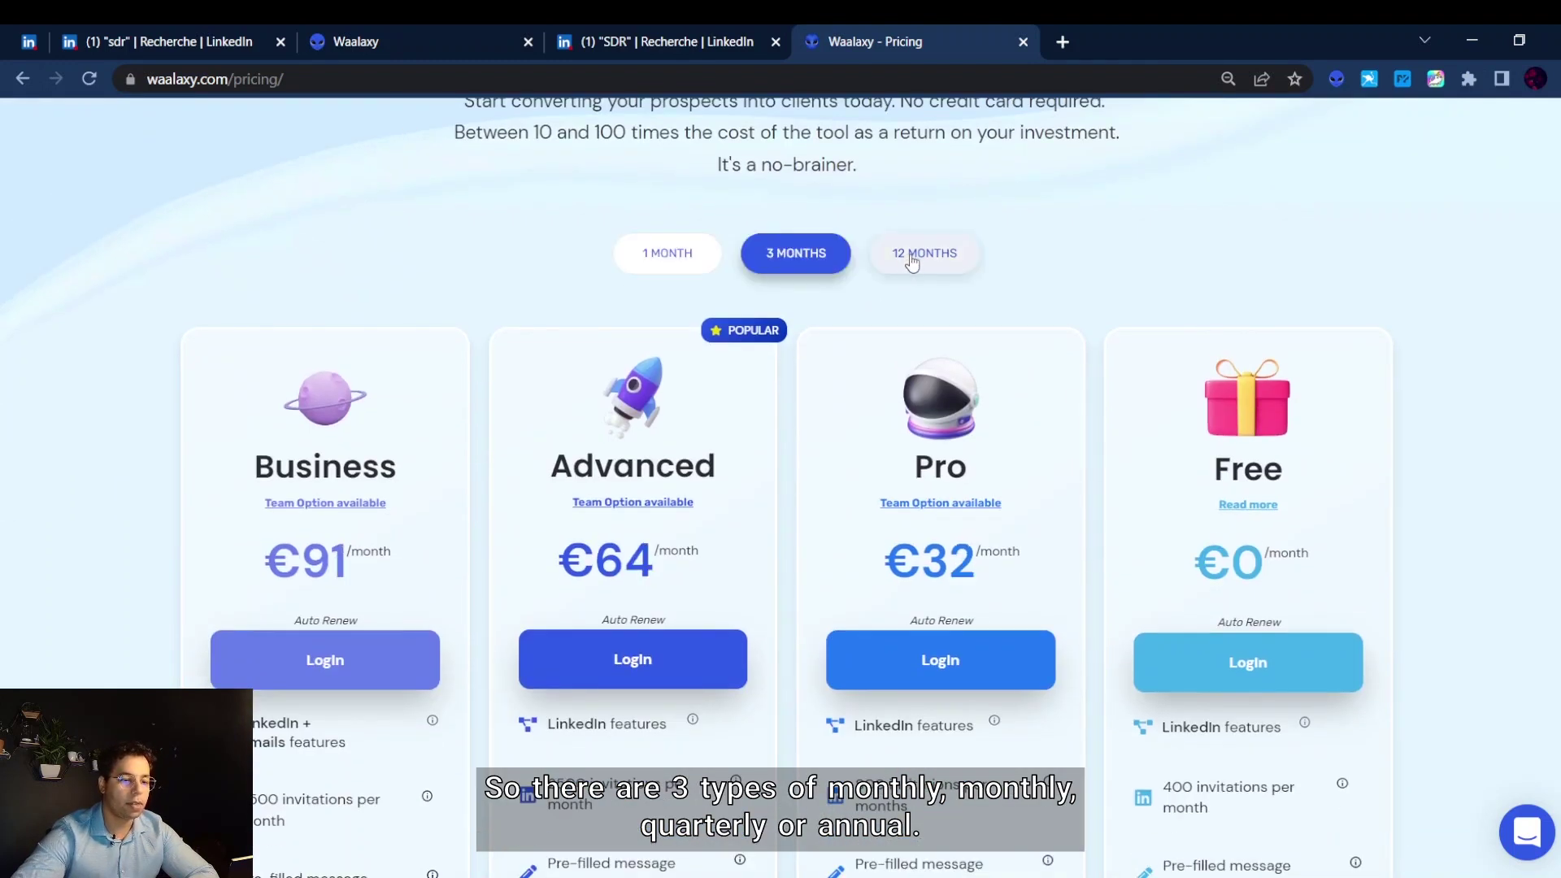
{"action": "left_click", "coordinate": [916, 259]}
{"action": "scroll", "coordinate": [1155, 381], "scroll_direction": "down", "scroll_amount": 3}
{"action": "scroll", "coordinate": [1155, 380], "scroll_direction": "up", "scroll_amount": 3}
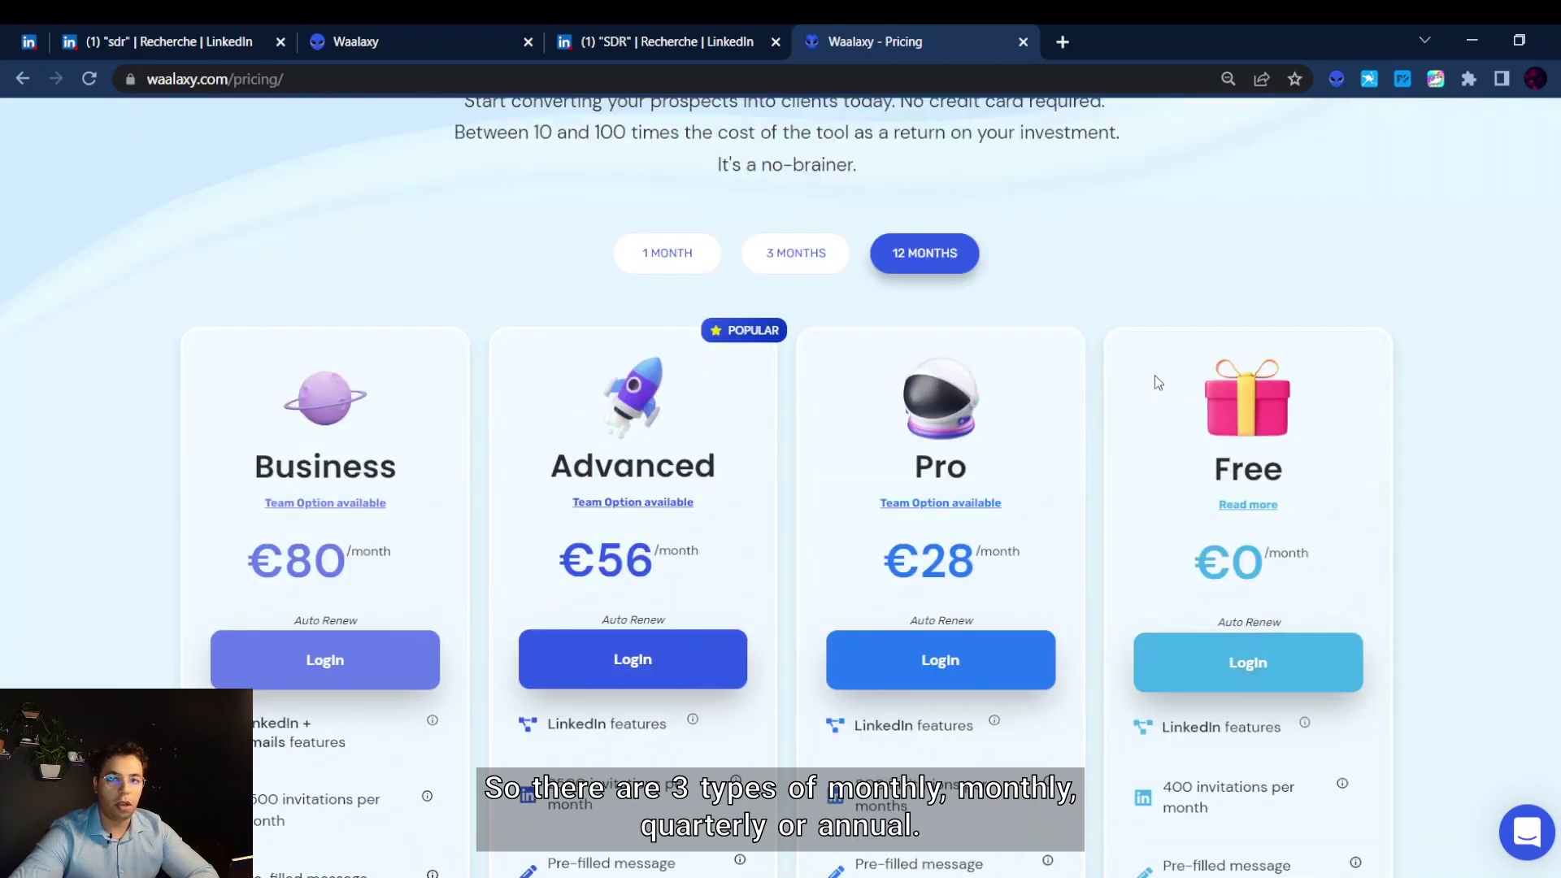
- Switch back to the Waalaxy app tab and go to the Prospects page
{"action": "left_click", "coordinate": [452, 37]}
{"action": "left_click", "coordinate": [54, 239]}
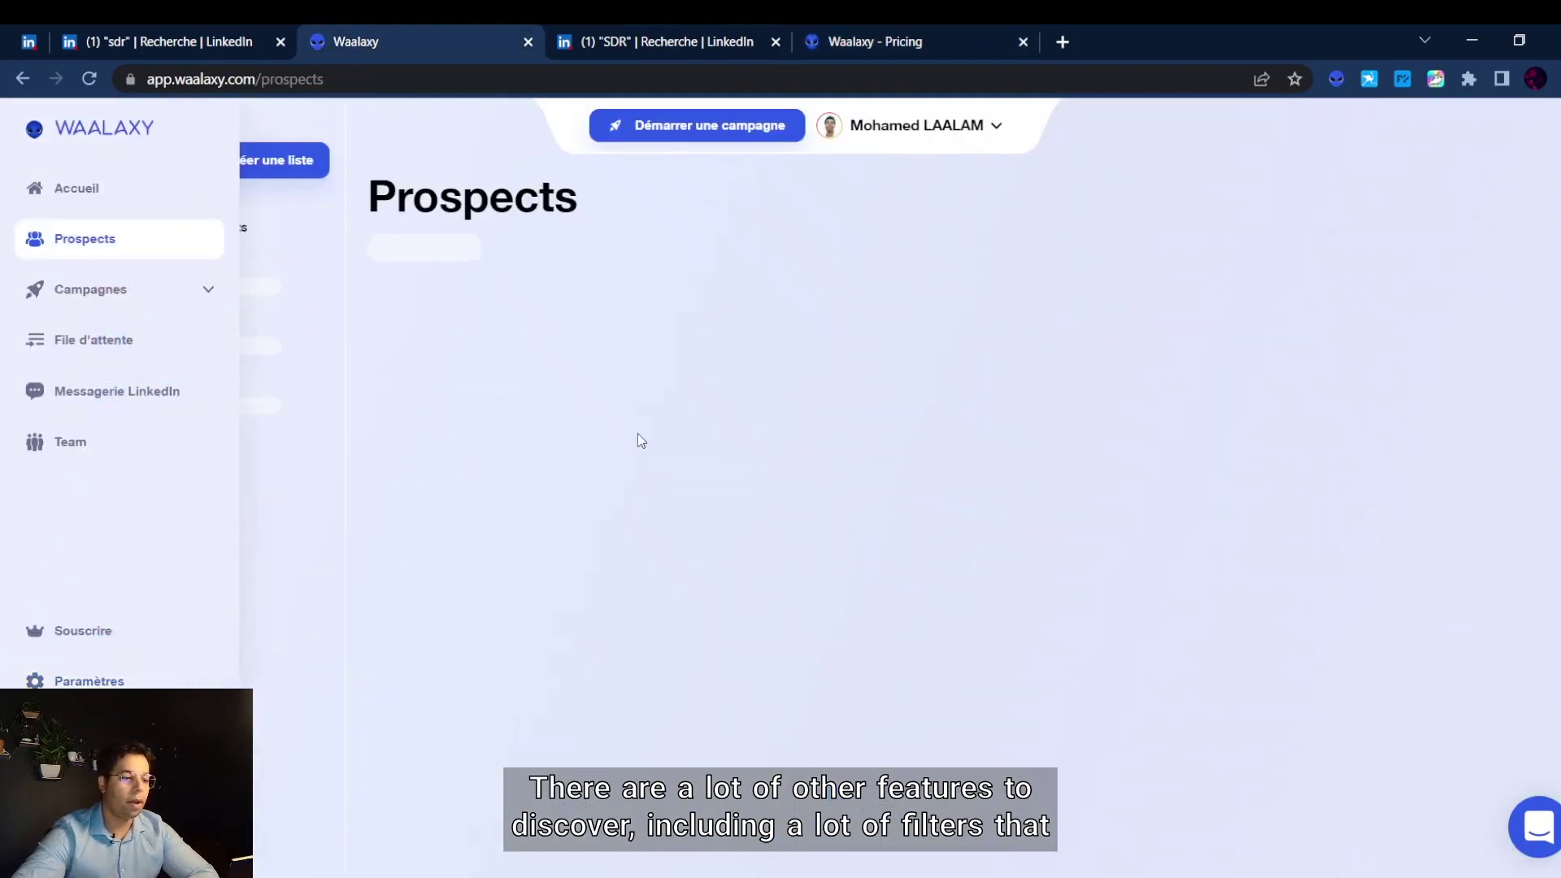